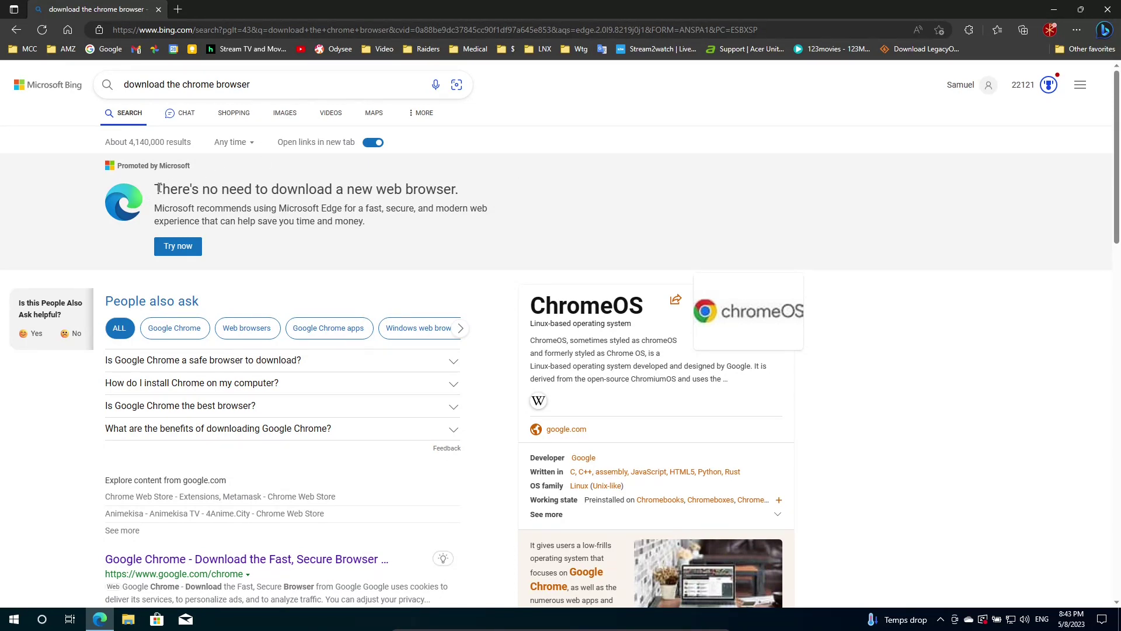
Step: Highlight and then deselect the Edge promotion text, then scroll down the Bing results
{"action": "left_click_drag", "start_coordinate": [155, 188], "coordinate": [388, 227]}
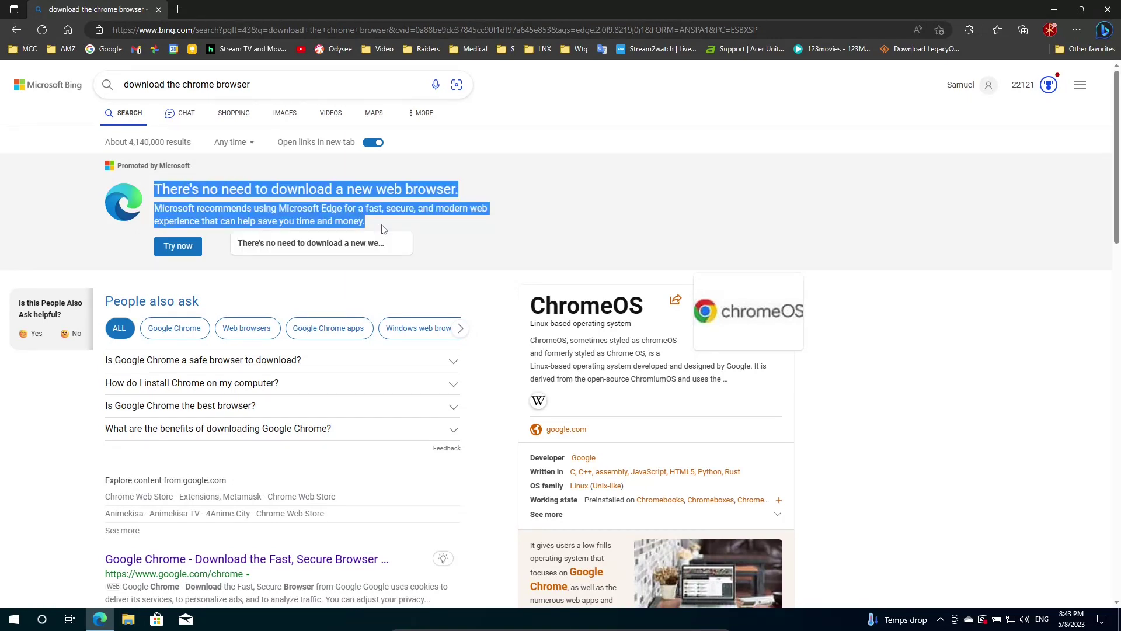
{"action": "left_click", "coordinate": [386, 228]}
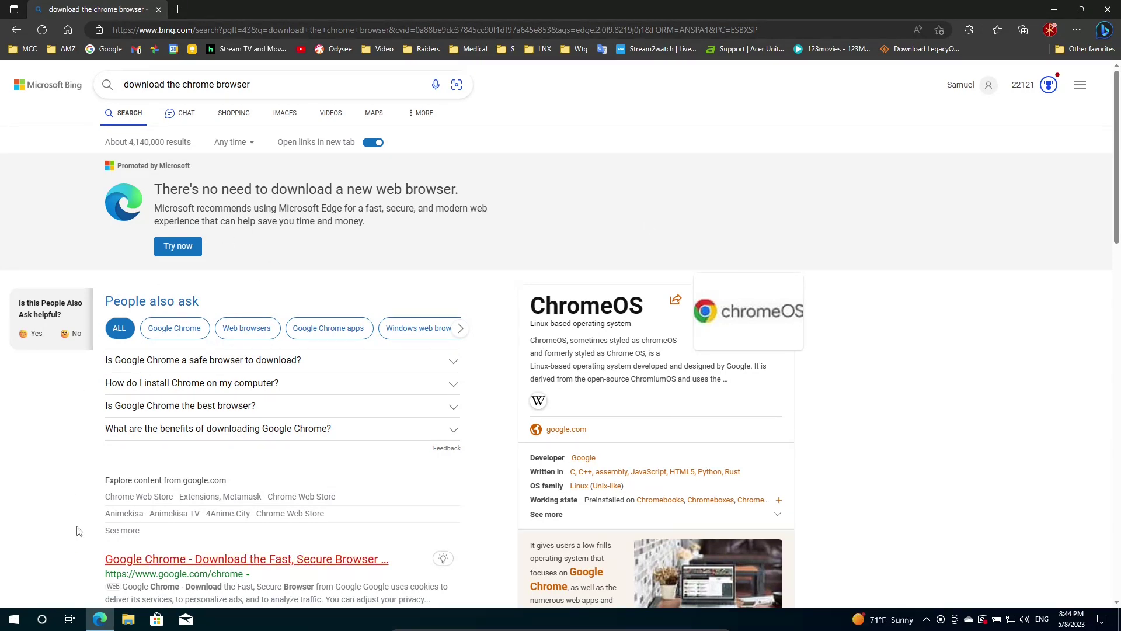
{"action": "scroll", "coordinate": [79, 530], "scroll_direction": "down", "scroll_amount": 1}
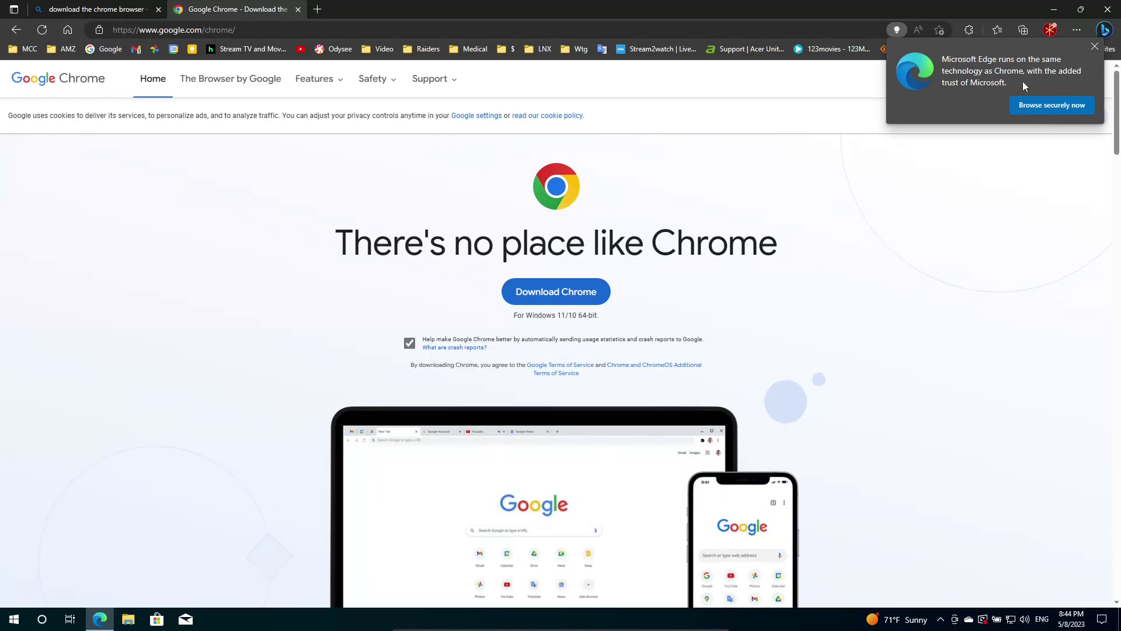
Step: Dismiss Edge's browse-securely suggestion, download ChromeSetup.exe, and run the installer
{"action": "left_click", "coordinate": [1094, 47]}
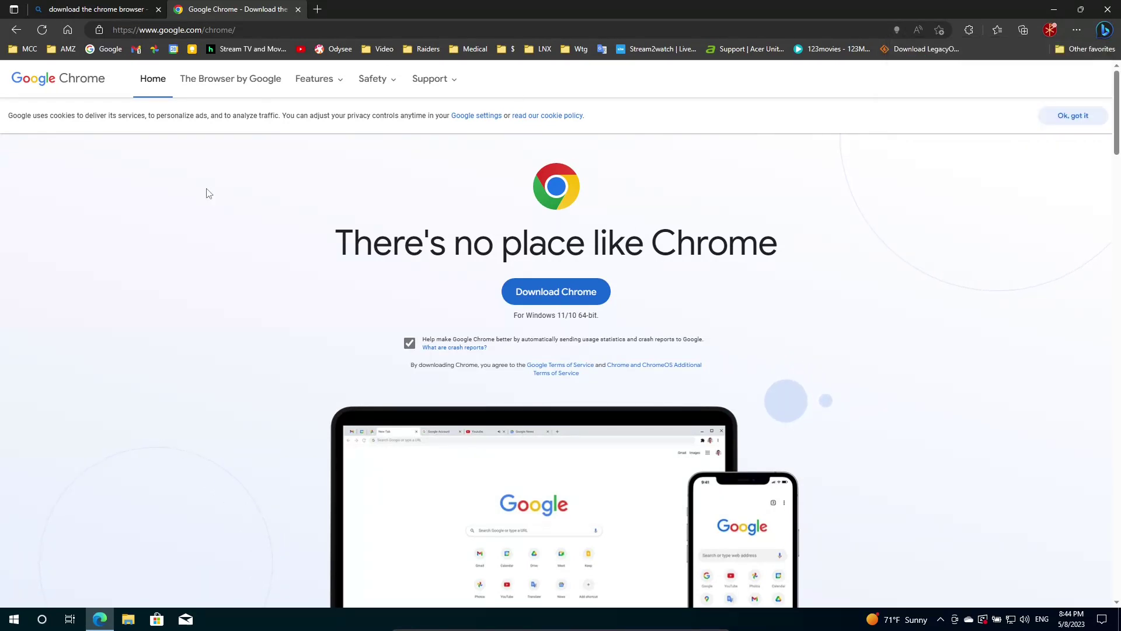
{"action": "left_click", "coordinate": [560, 292]}
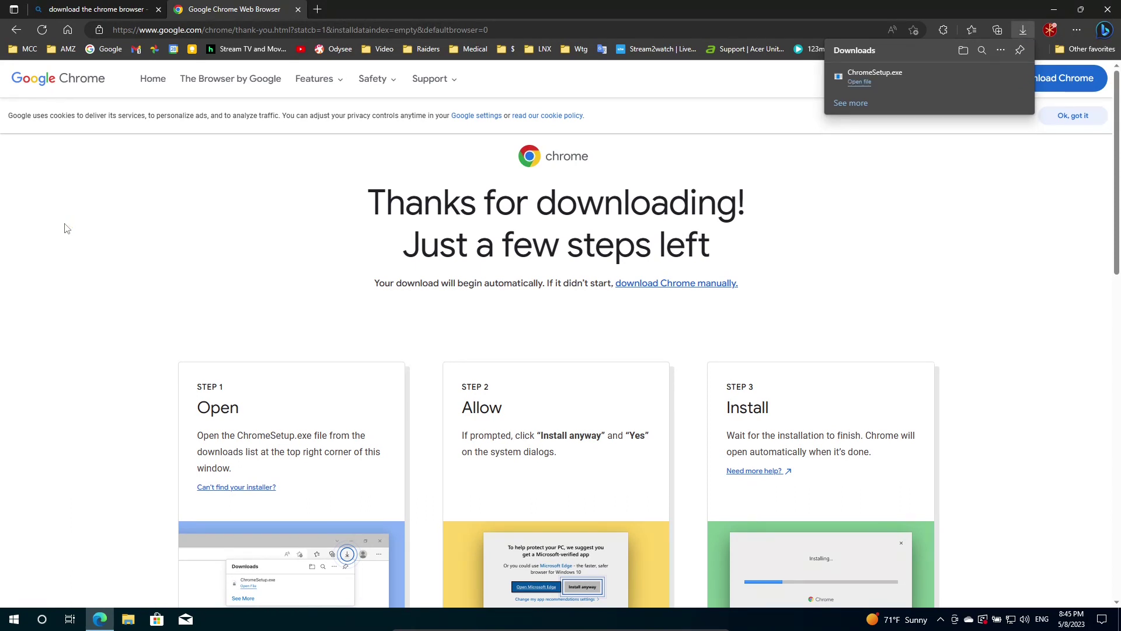
{"action": "left_click", "coordinate": [860, 82]}
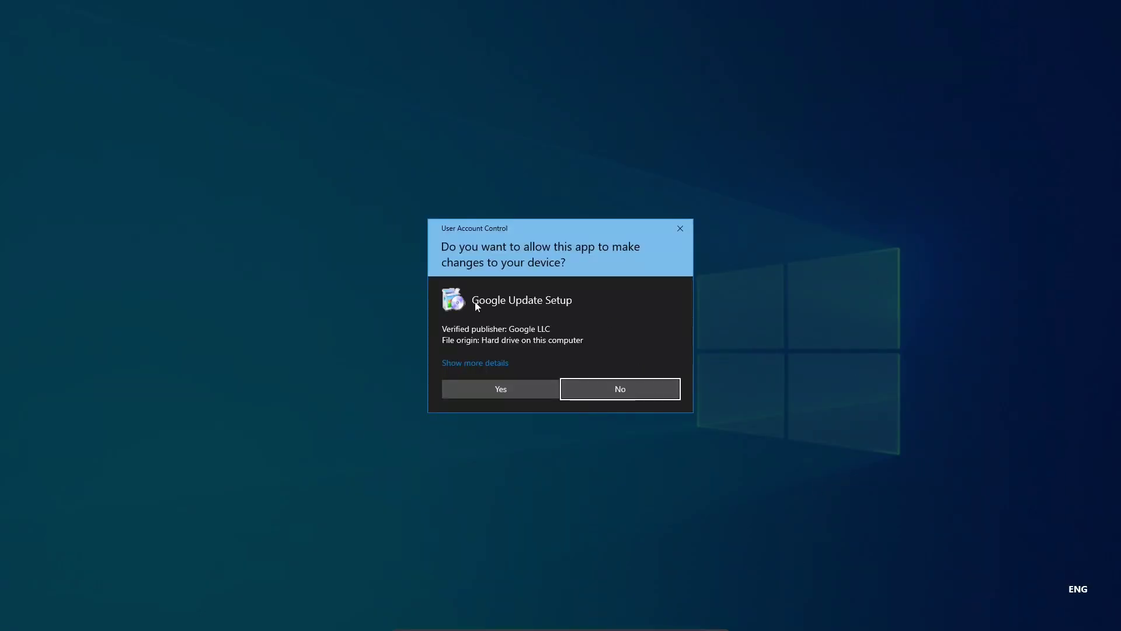
Step: Allow Google Update Setup in User Account Control and close the Edge window
{"action": "left_click", "coordinate": [479, 389]}
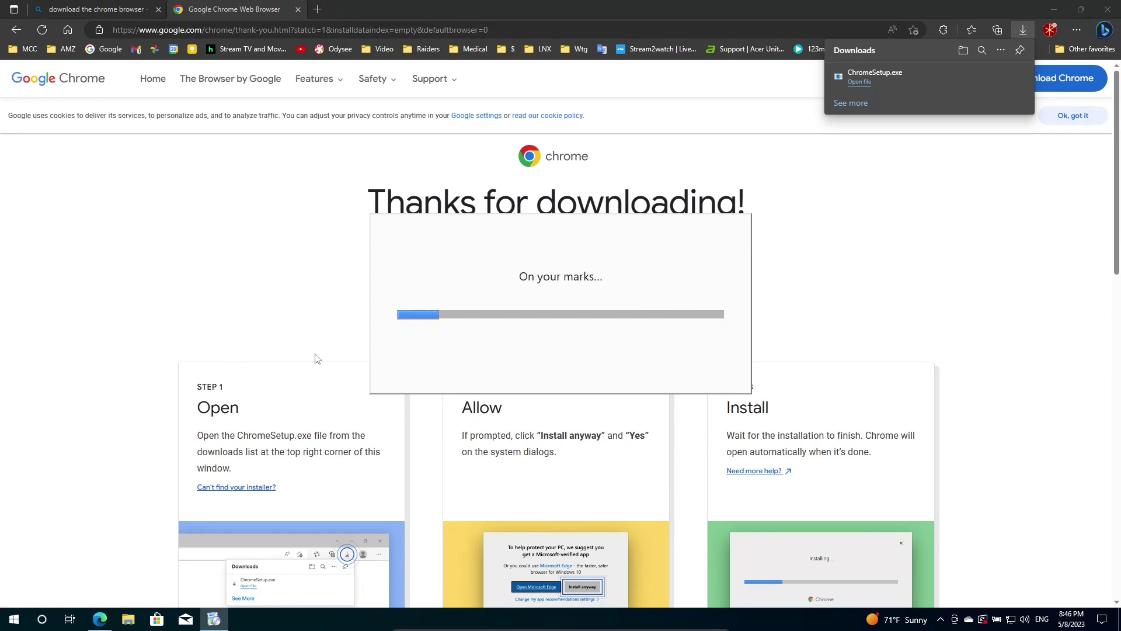
{"action": "left_click", "coordinate": [1111, 9]}
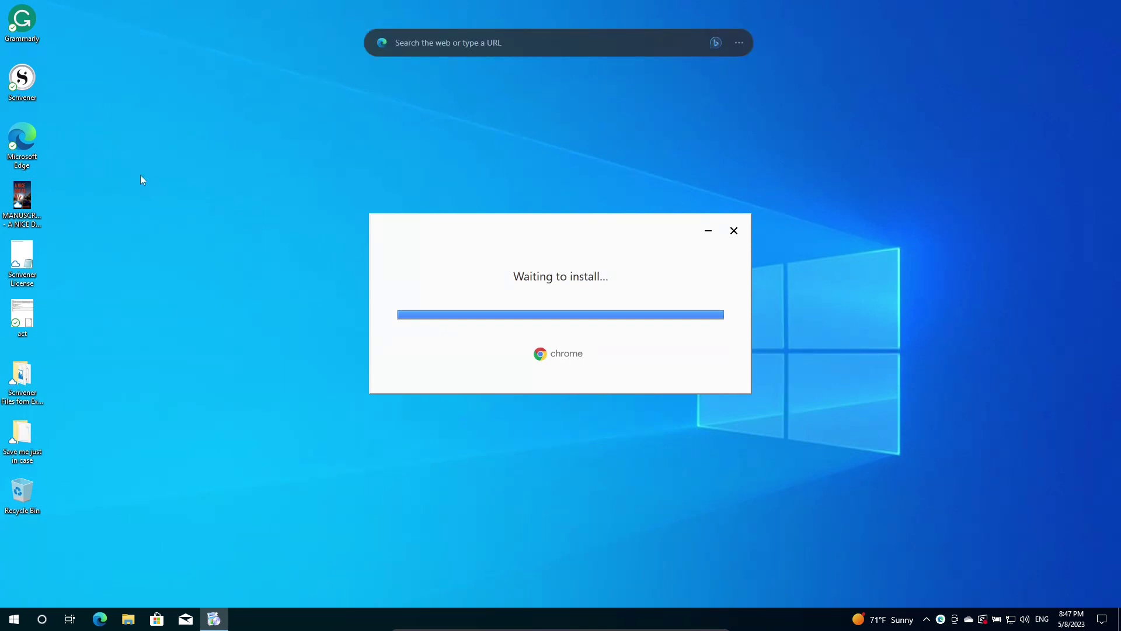
Step: Try launching Scrivener from its desktop icon while Chrome finishes installing
{"action": "double_click", "coordinate": [23, 78]}
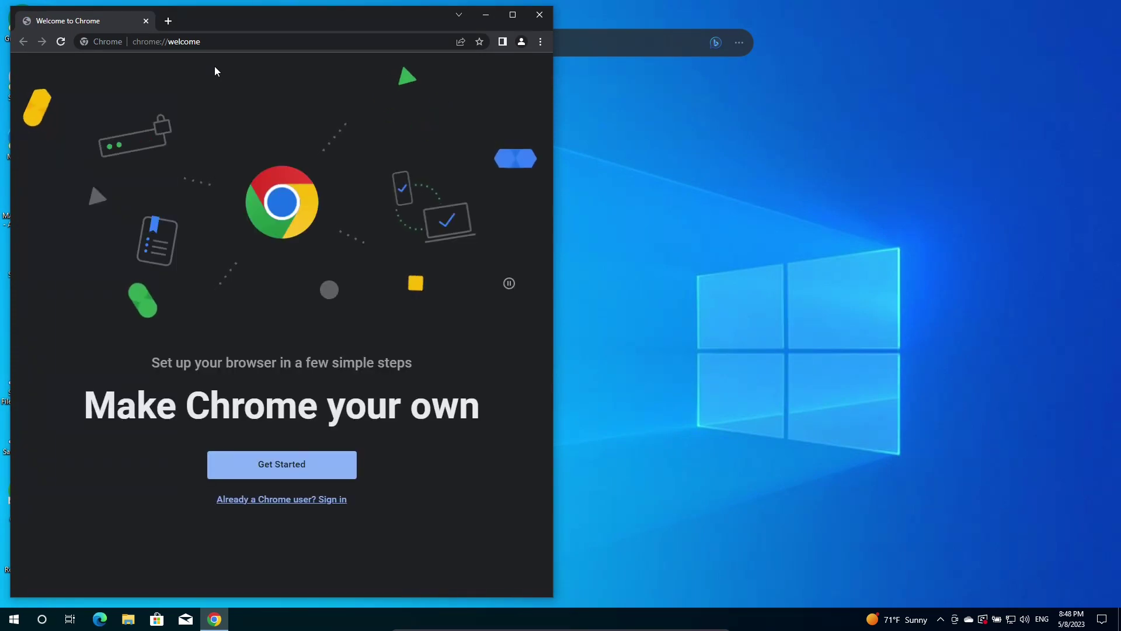
Step: Move the Chrome welcome window around the screen to uncover the desktop
{"action": "left_click_drag", "start_coordinate": [238, 18], "coordinate": [514, 37]}
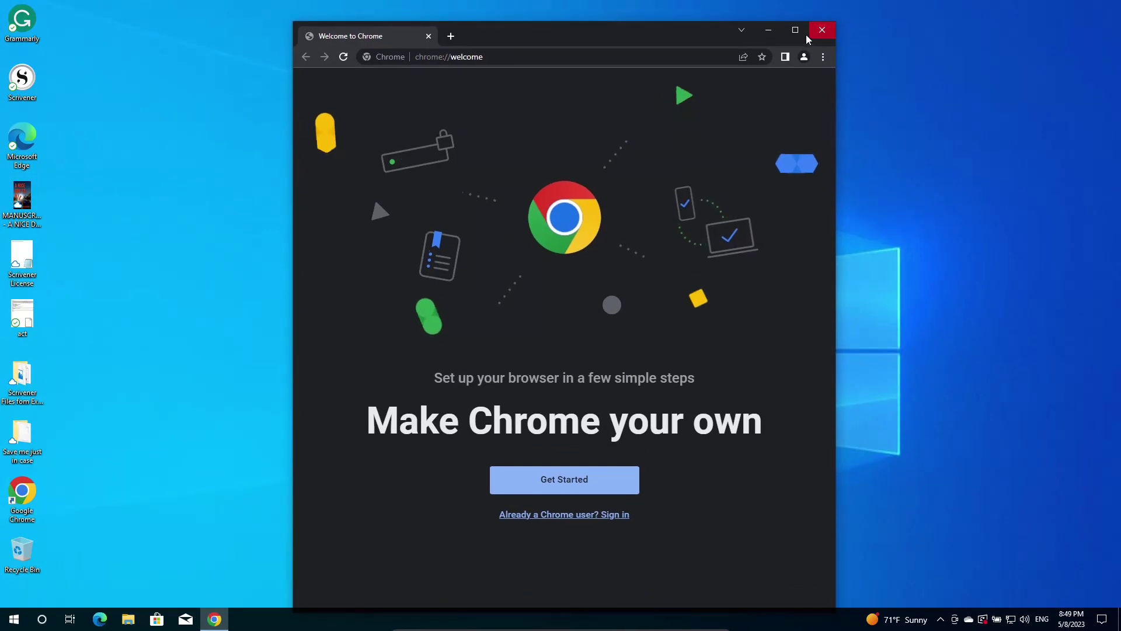
{"action": "left_click_drag", "start_coordinate": [628, 38], "coordinate": [659, 188]}
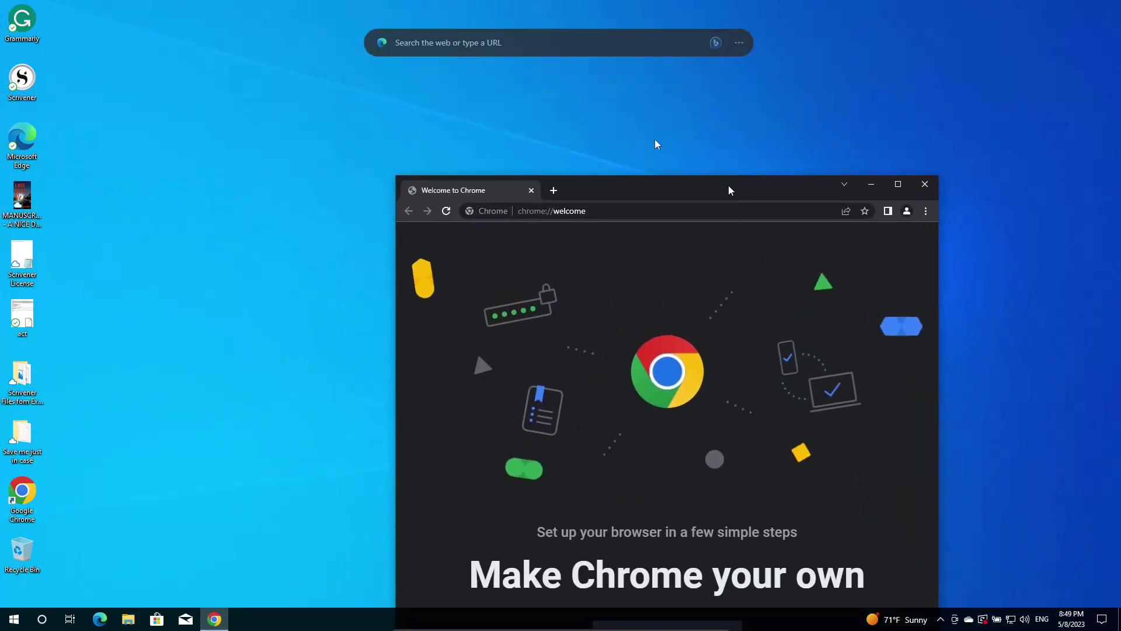
{"action": "left_click", "coordinate": [420, 40]}
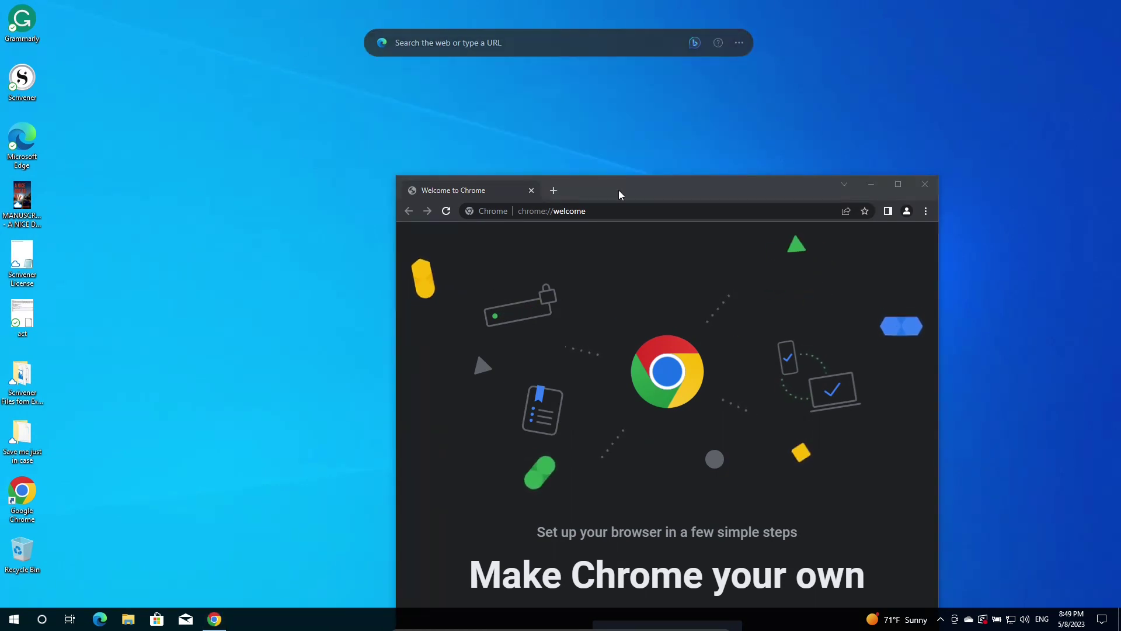
{"action": "left_click_drag", "start_coordinate": [619, 190], "coordinate": [503, 25]}
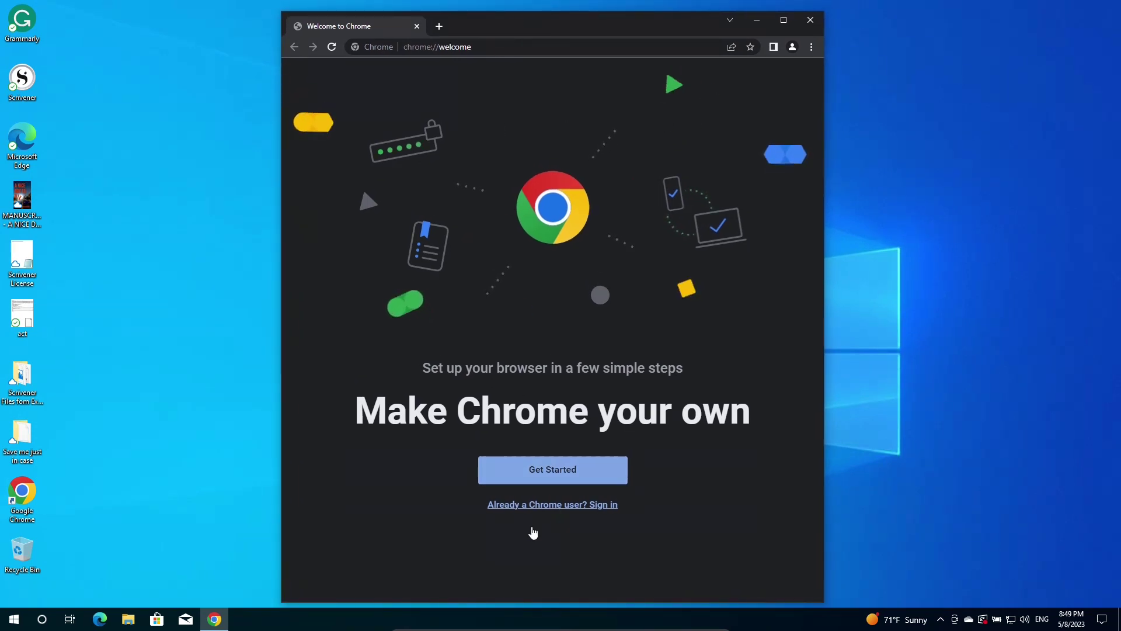
Step: Close the Chrome welcome window and launch Windows Settings from the Start menu
{"action": "left_click", "coordinate": [811, 22]}
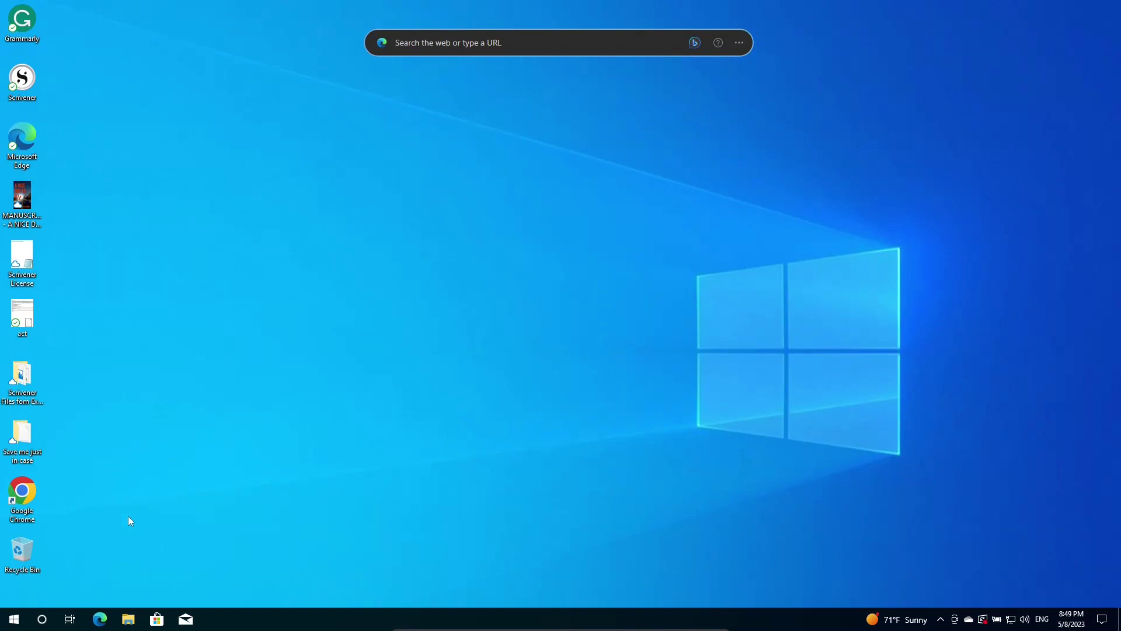
{"action": "left_click", "coordinate": [10, 617]}
{"action": "left_click", "coordinate": [12, 563]}
Step: Under Apps > Default apps, set Google Chrome as the web browser, switching anyway, then close Settings
{"action": "left_click", "coordinate": [432, 17]}
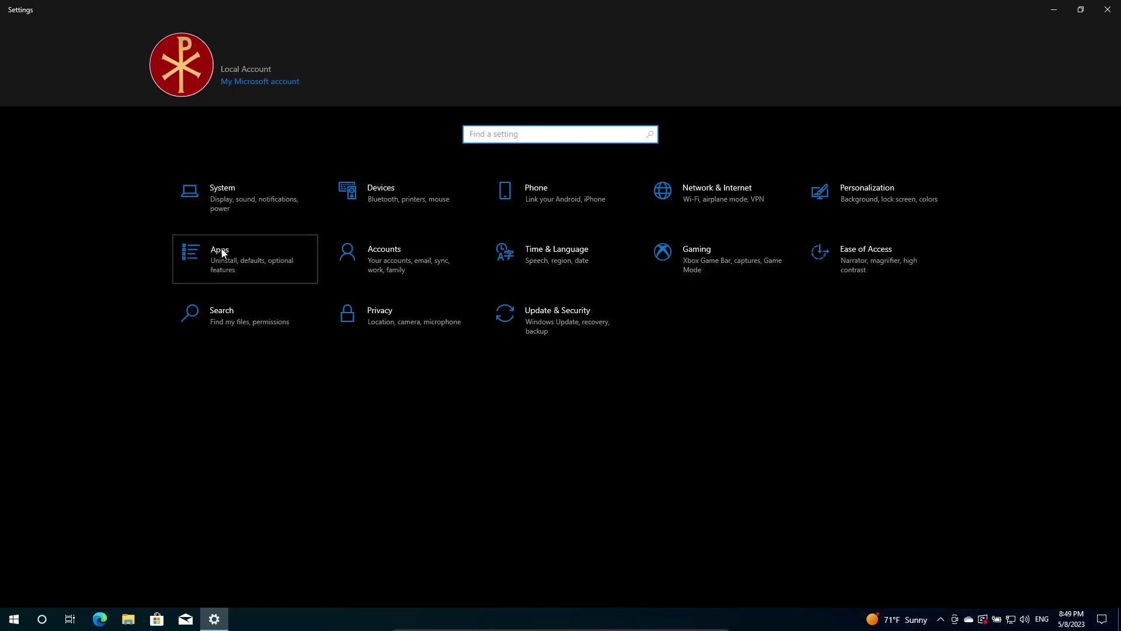
{"action": "left_click", "coordinate": [222, 250]}
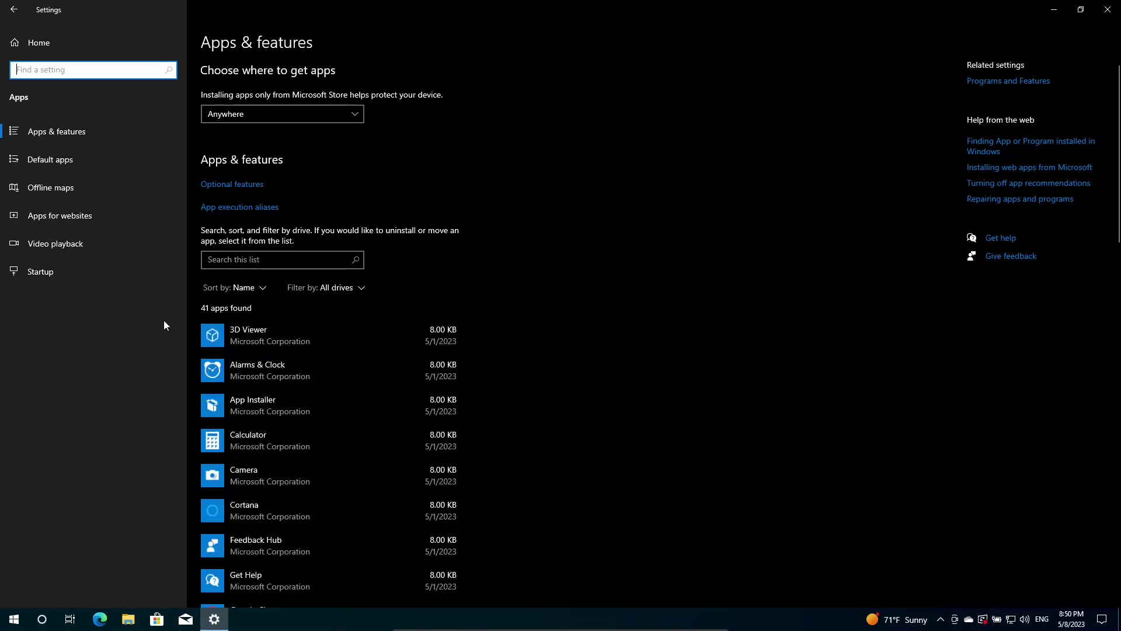
{"action": "left_click", "coordinate": [68, 161]}
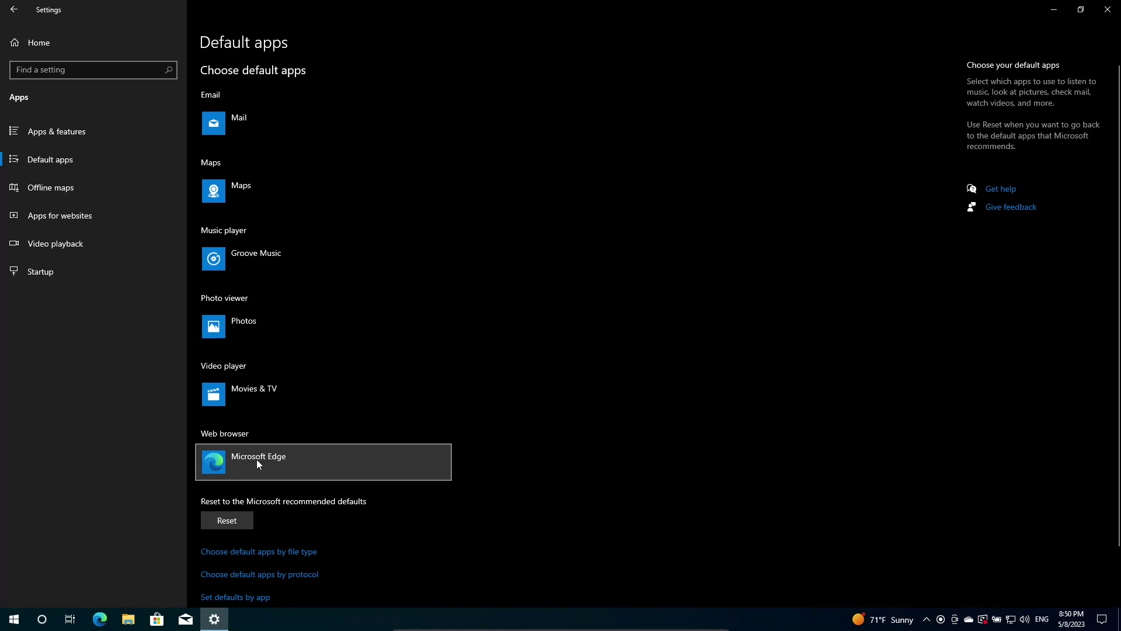
{"action": "left_click", "coordinate": [257, 461]}
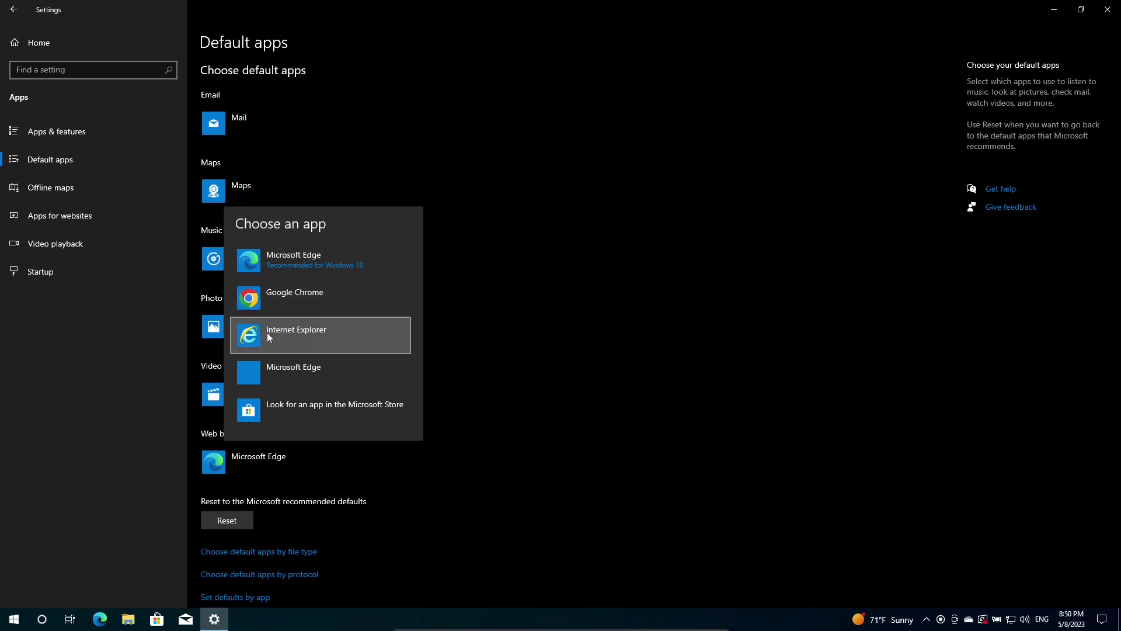
{"action": "left_click", "coordinate": [300, 300]}
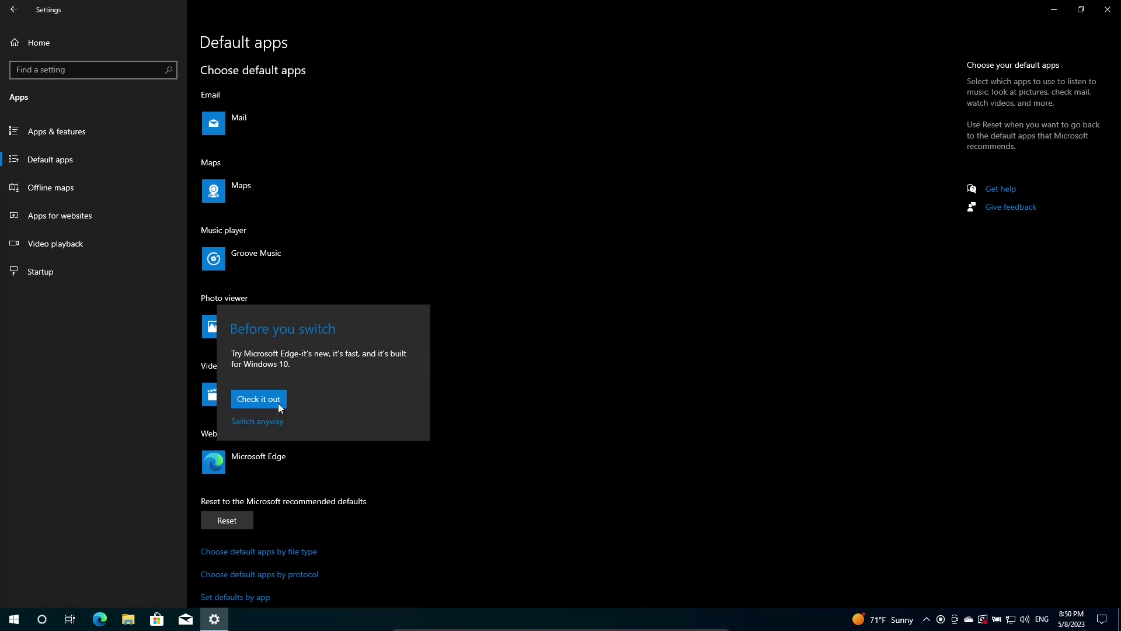
{"action": "left_click", "coordinate": [269, 423]}
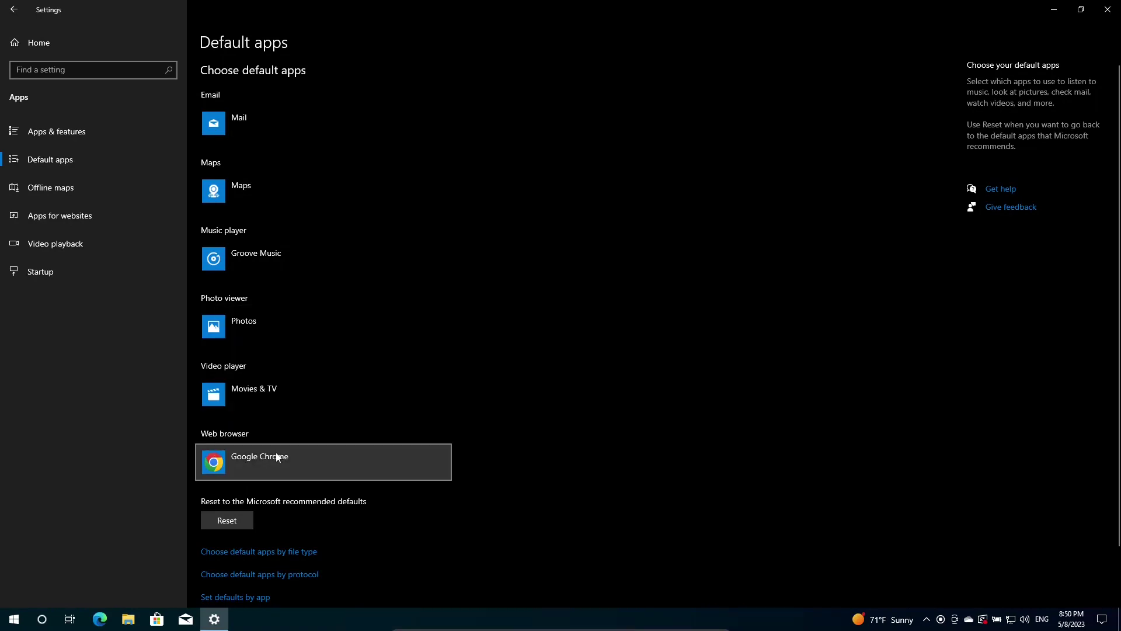
{"action": "left_click", "coordinate": [1108, 9]}
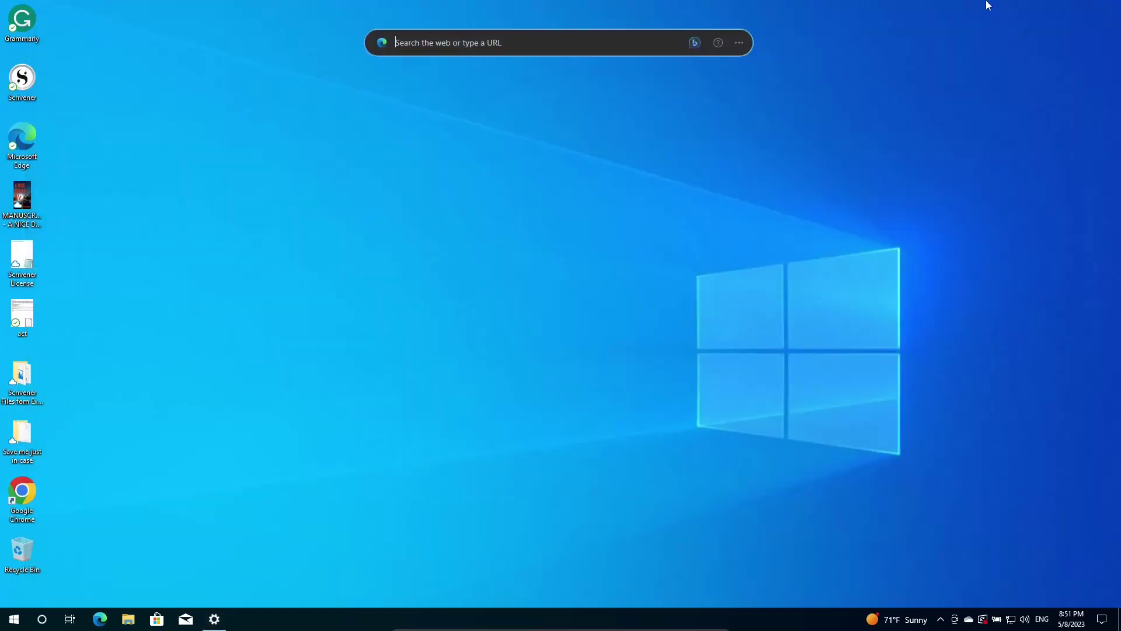
Step: Drag the Google Chrome desktop icon onto the taskbar to pin it
{"action": "left_click_drag", "start_coordinate": [22, 490], "coordinate": [236, 558]}
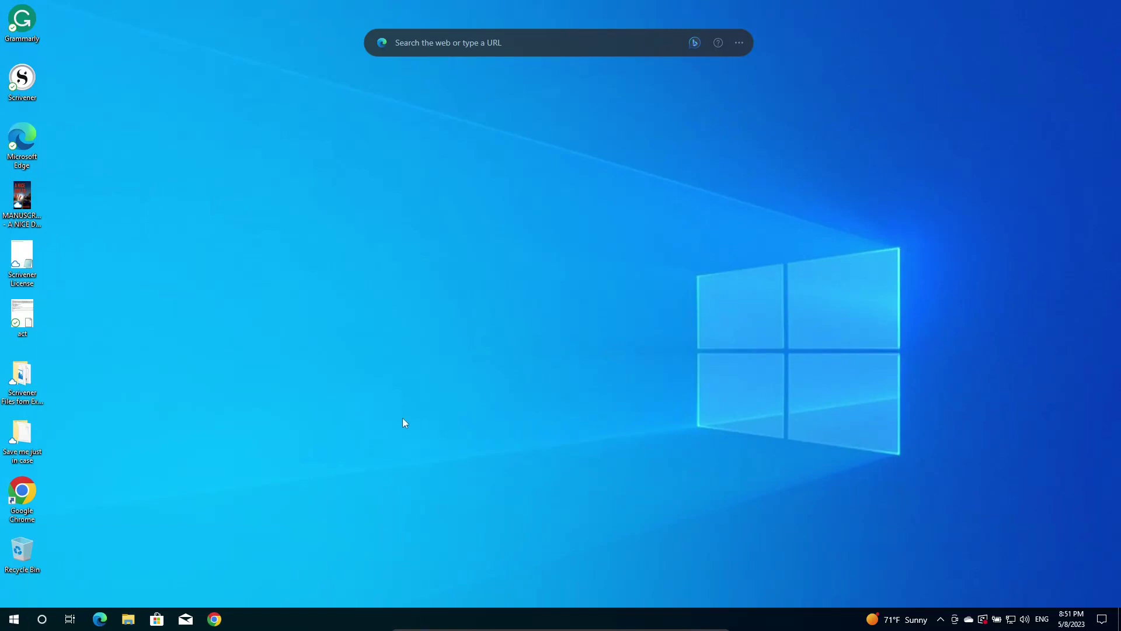
Step: Launch Scrivener from its desktop shortcut, dismiss the trial notice, and view the Chapter 13 scene
{"action": "key", "text": "s"}
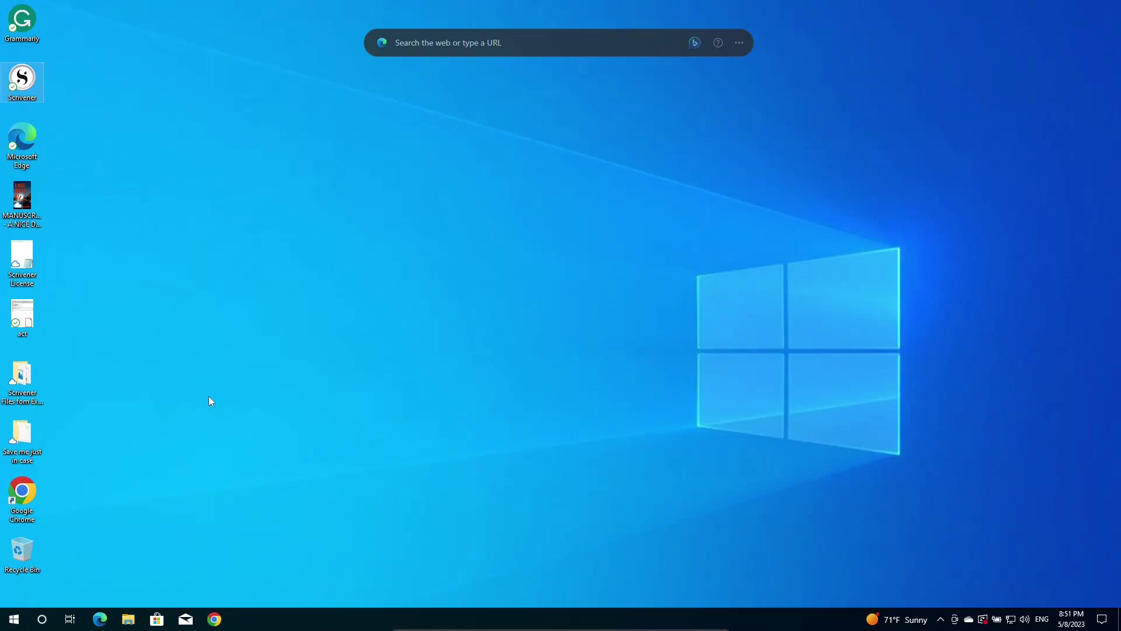
{"action": "key", "text": "Return"}
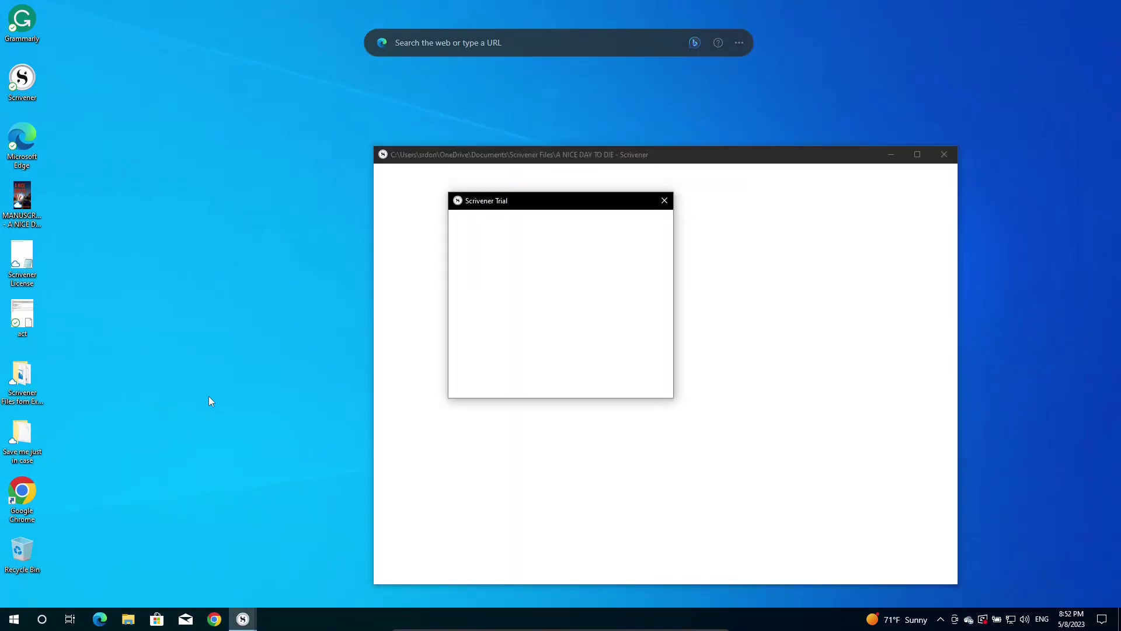
{"action": "left_click", "coordinate": [632, 384]}
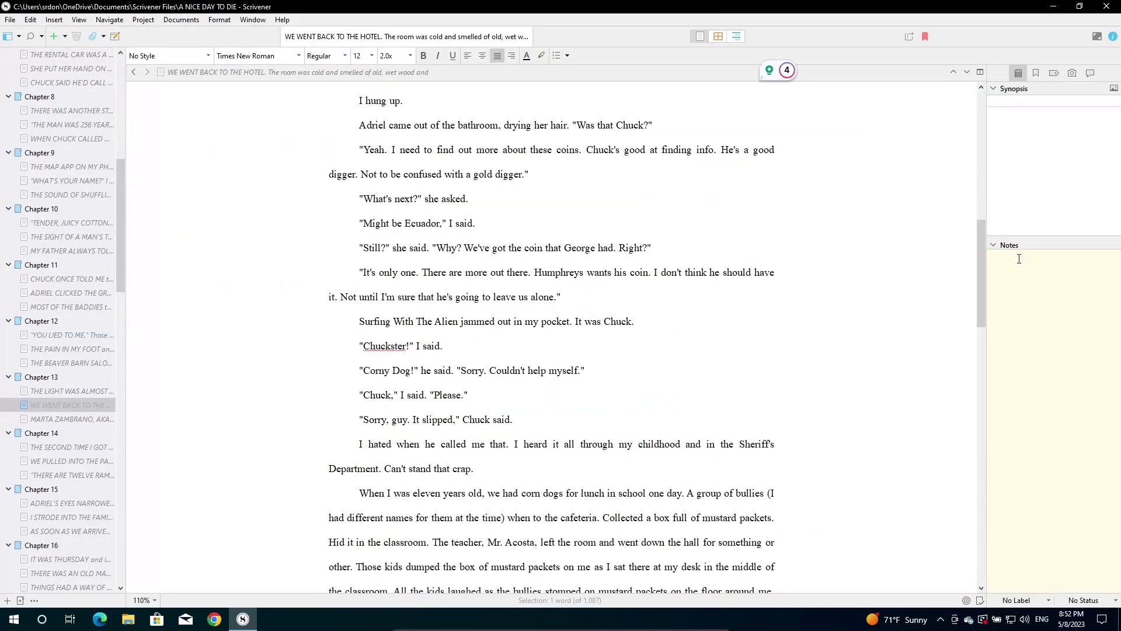
{"action": "scroll", "coordinate": [368, 298], "scroll_direction": "up", "scroll_amount": 7}
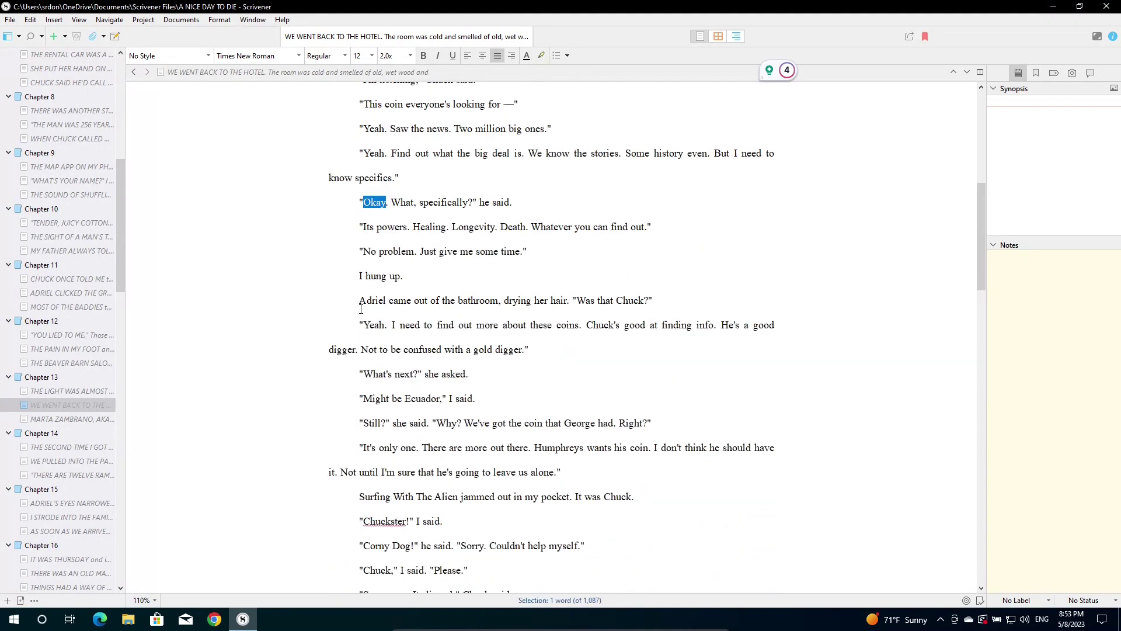
{"action": "scroll", "coordinate": [345, 305], "scroll_direction": "down", "scroll_amount": 6}
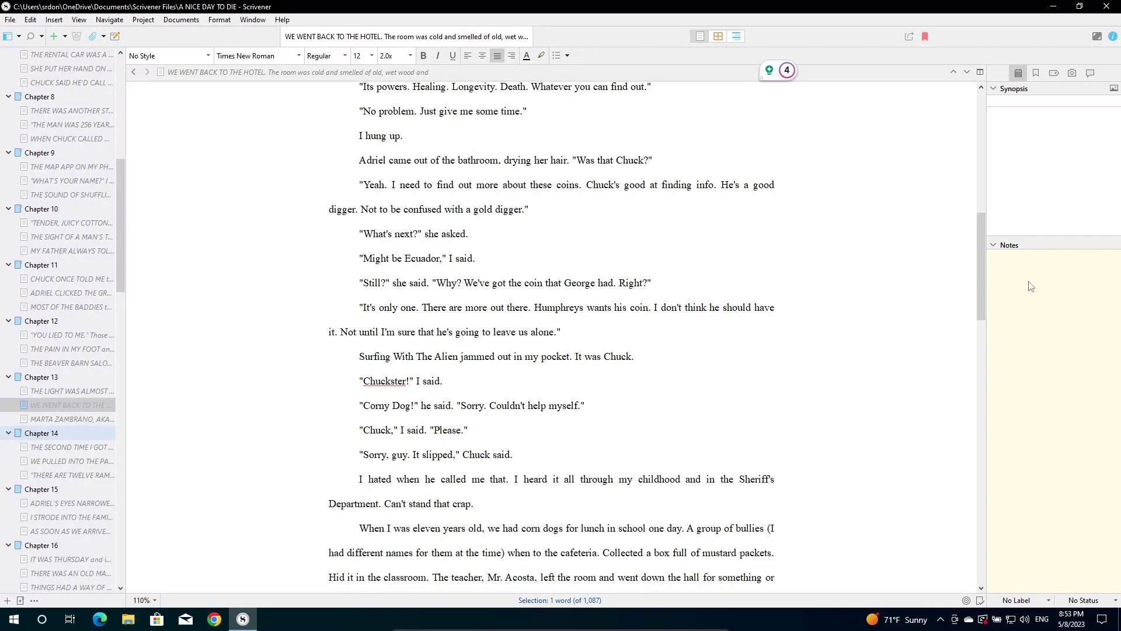
Step: Close the Scrivener manuscript window and choose Shut down from the Start menu's power options
{"action": "left_click", "coordinate": [1106, 7]}
{"action": "left_click", "coordinate": [14, 619]}
{"action": "left_click", "coordinate": [15, 594]}
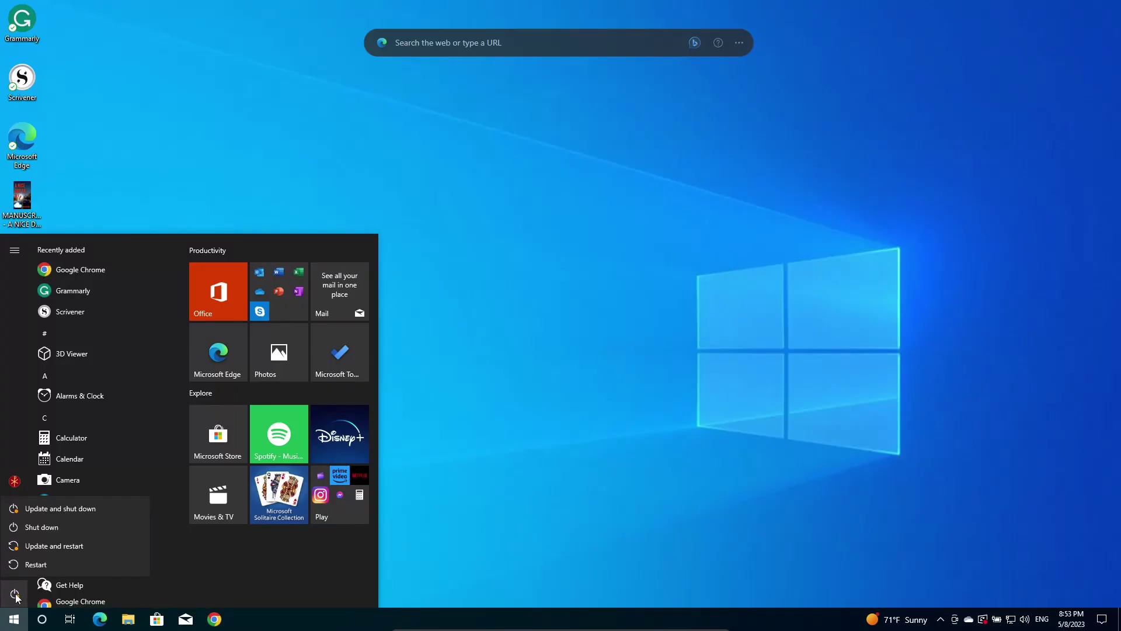
{"action": "left_click", "coordinate": [47, 526]}
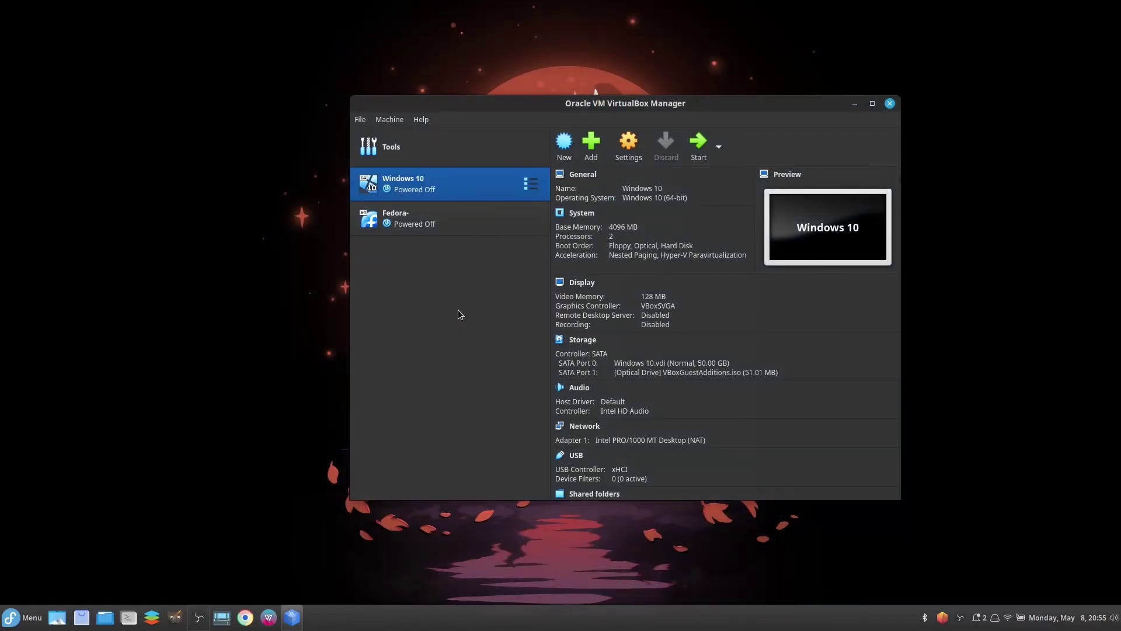
Step: Close Oracle VM VirtualBox Manager now that the Windows 10 VM is powered off
{"action": "left_click", "coordinate": [890, 103]}
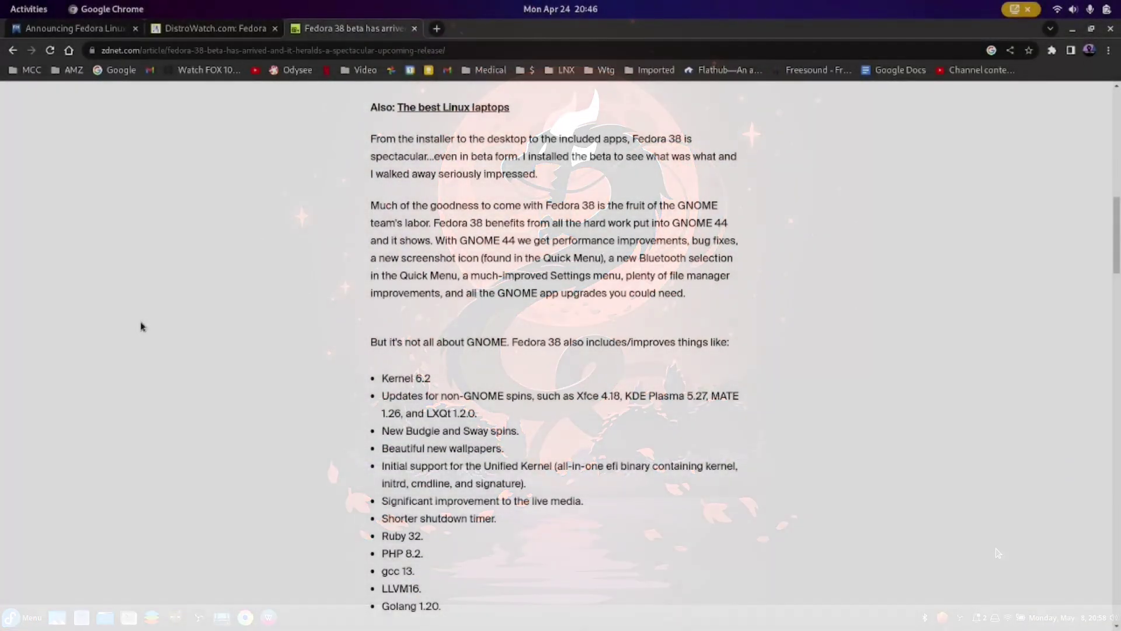
Step: Read down the ZDNet Fedora 38 beta article, then bring up DistroWatch's Fedora Summary table
{"action": "scroll", "coordinate": [140, 325], "scroll_direction": "down", "scroll_amount": 2}
{"action": "scroll", "coordinate": [141, 326], "scroll_direction": "down", "scroll_amount": 2}
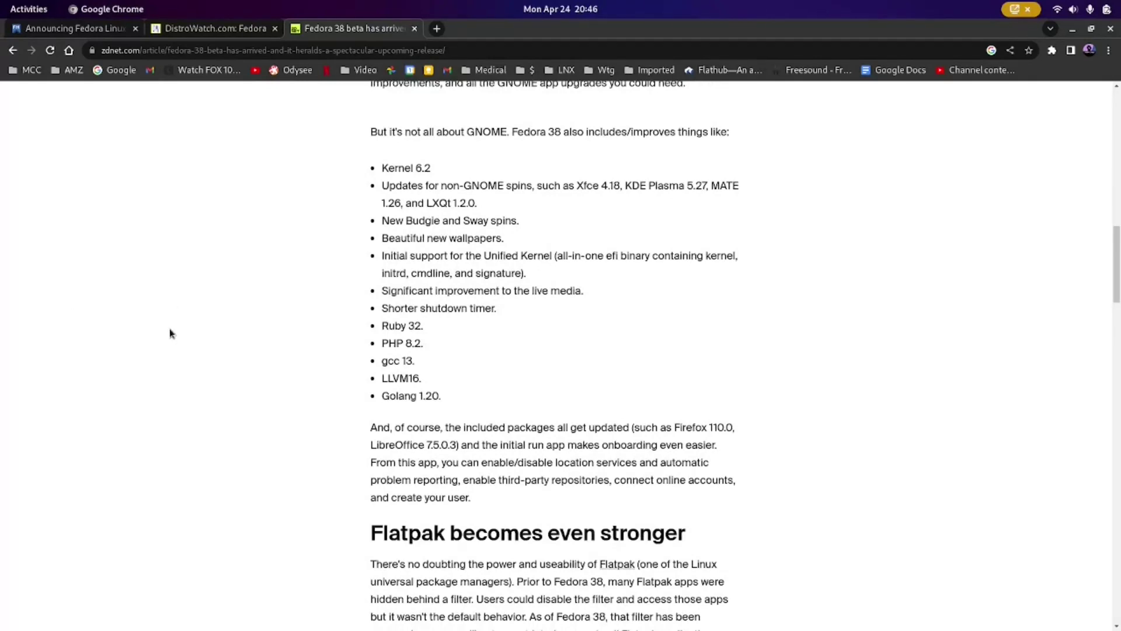
{"action": "scroll", "coordinate": [146, 280], "scroll_direction": "down", "scroll_amount": 5}
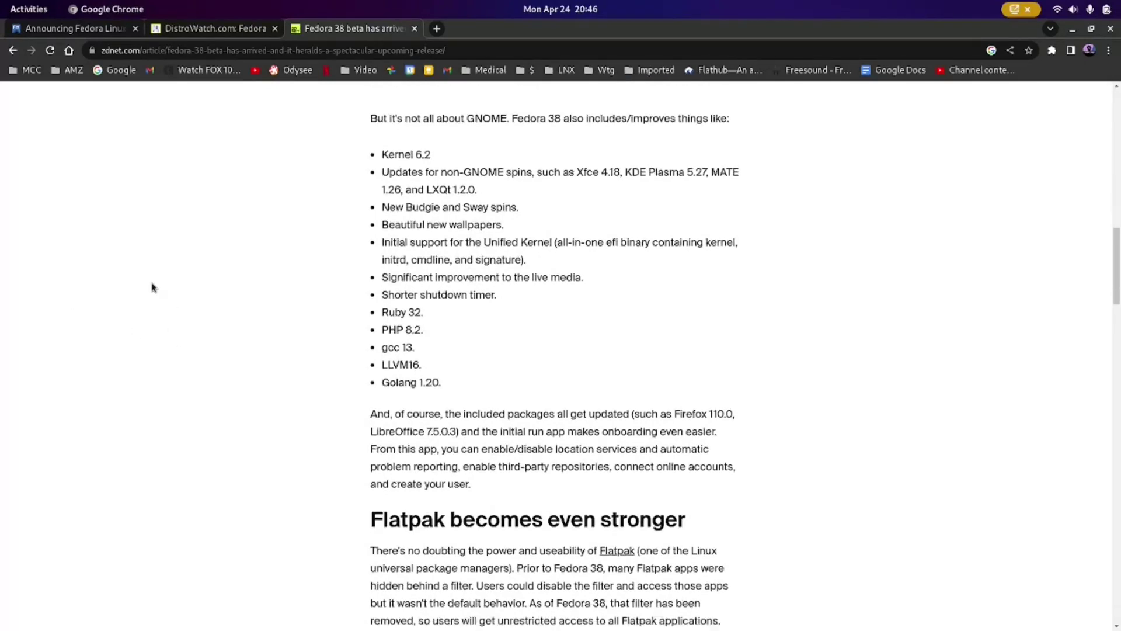
{"action": "scroll", "coordinate": [157, 292], "scroll_direction": "down", "scroll_amount": 3}
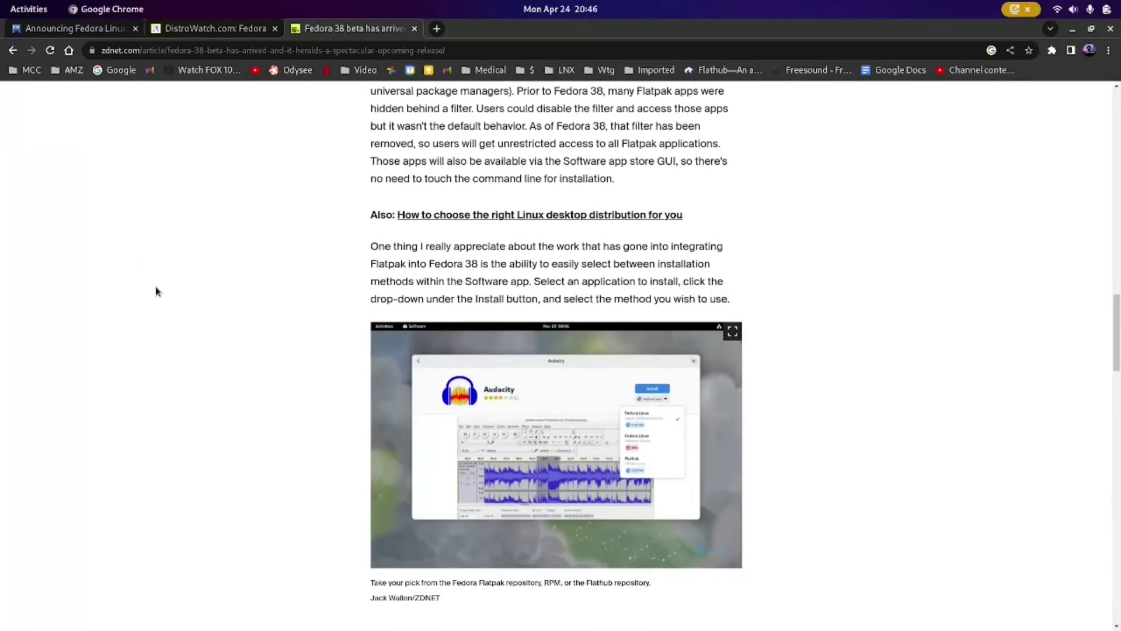
{"action": "scroll", "coordinate": [157, 289], "scroll_direction": "down", "scroll_amount": 1}
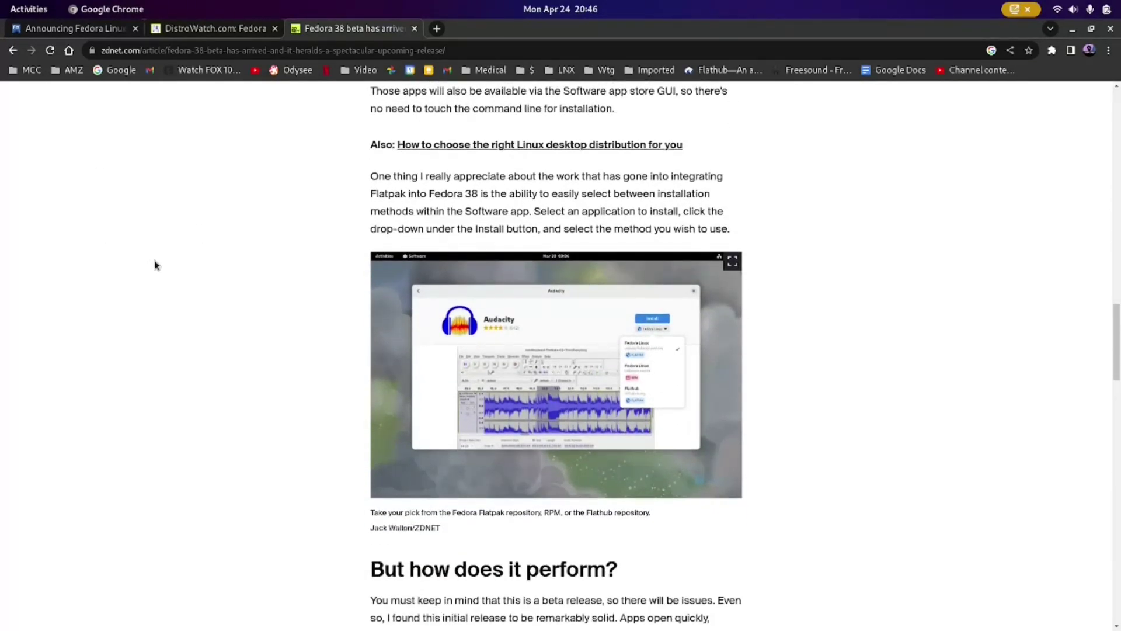
{"action": "scroll", "coordinate": [156, 264], "scroll_direction": "down", "scroll_amount": 5}
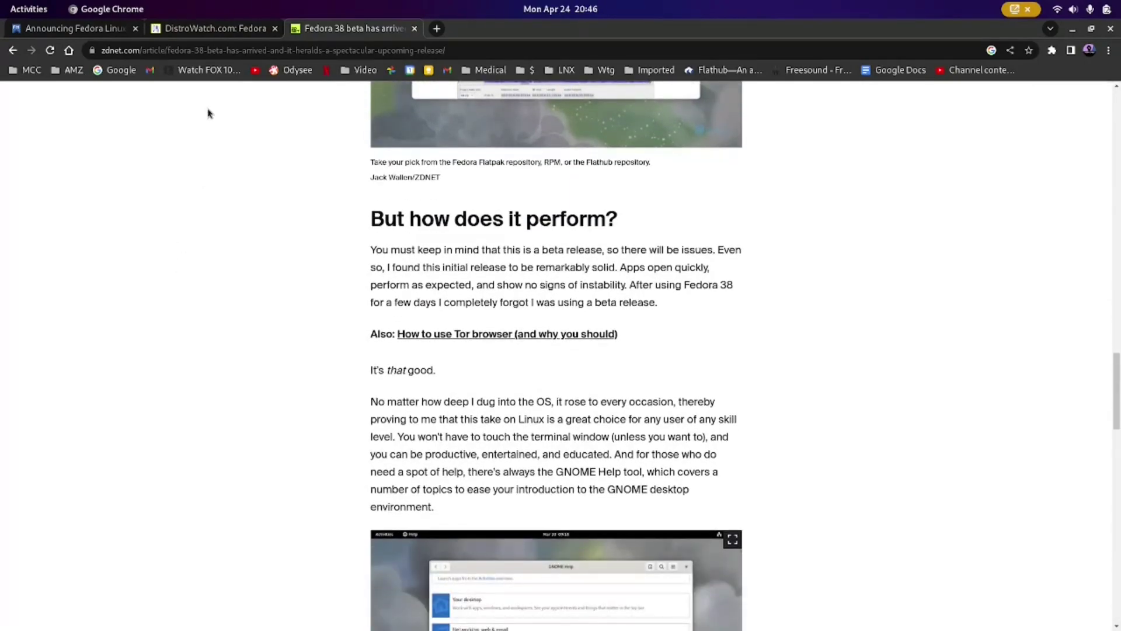
{"action": "left_click", "coordinate": [210, 28]}
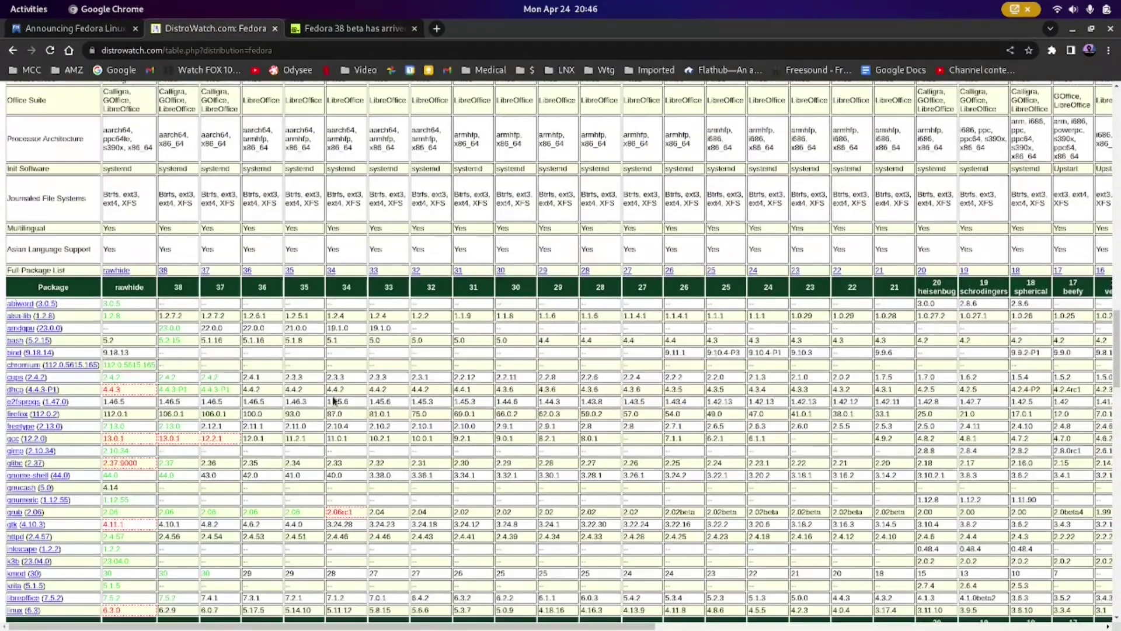
{"action": "scroll", "coordinate": [334, 400], "scroll_direction": "up", "scroll_amount": 15}
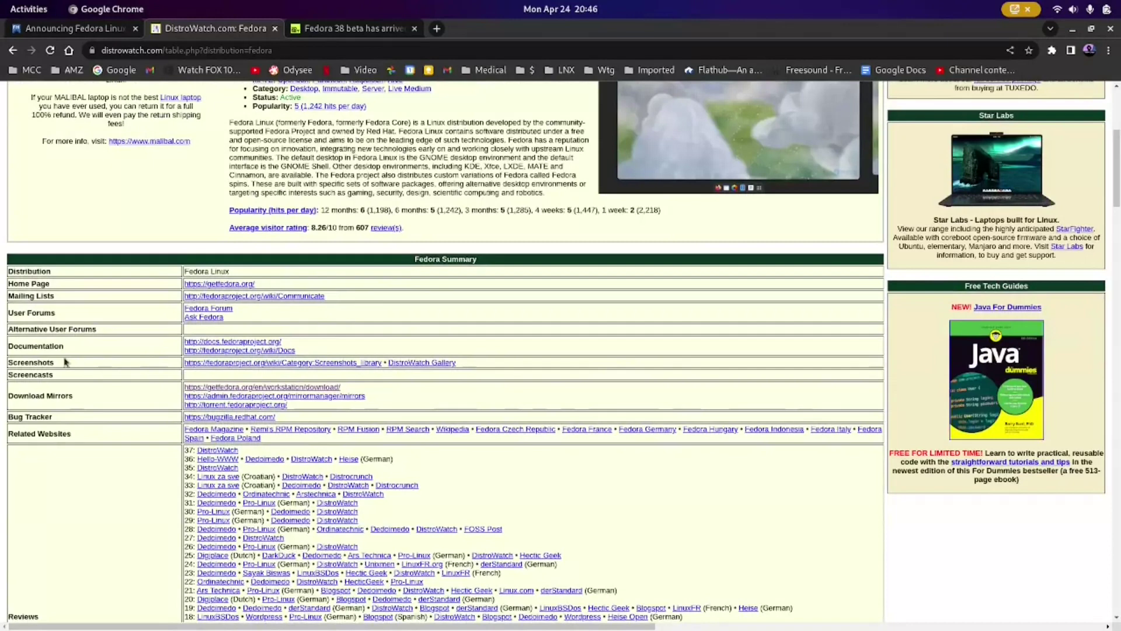
Step: Open the getfedora.org Workstation download page, then go to flathub.org and browse its apps
{"action": "left_click", "coordinate": [235, 389]}
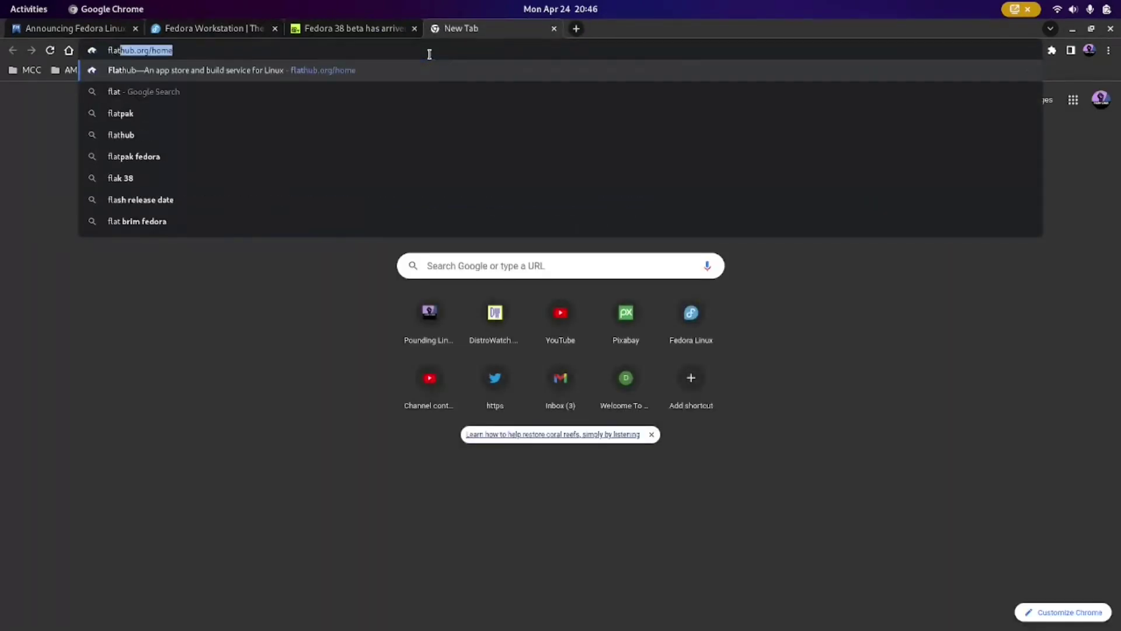
{"action": "key", "text": "Return"}
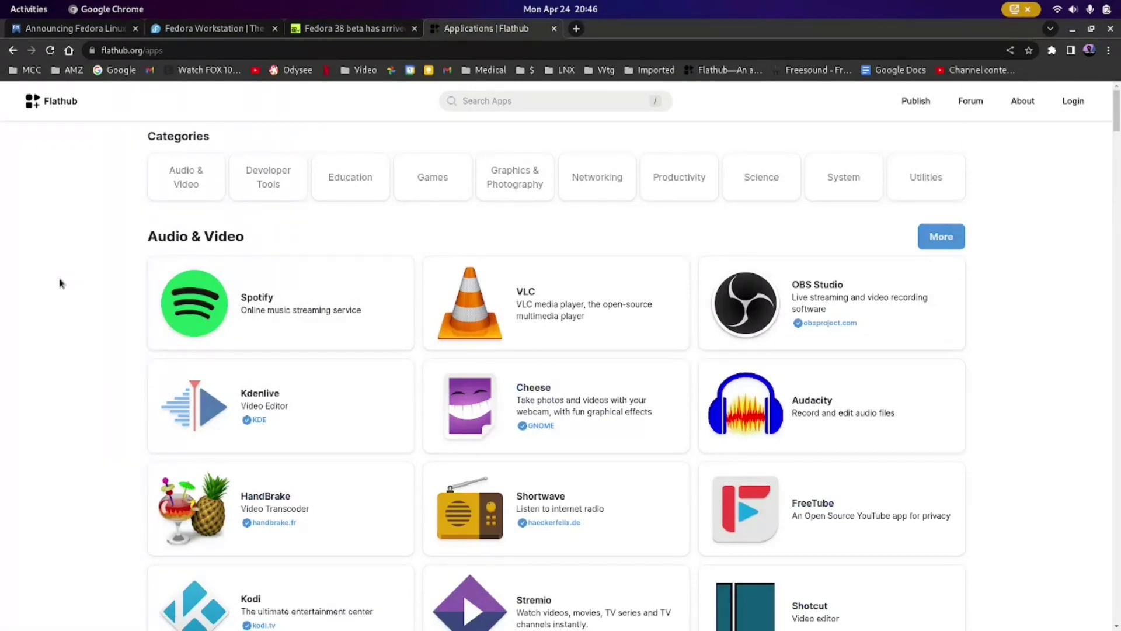
{"action": "scroll", "coordinate": [61, 283], "scroll_direction": "down", "scroll_amount": 4}
{"action": "scroll", "coordinate": [70, 280], "scroll_direction": "down", "scroll_amount": 2}
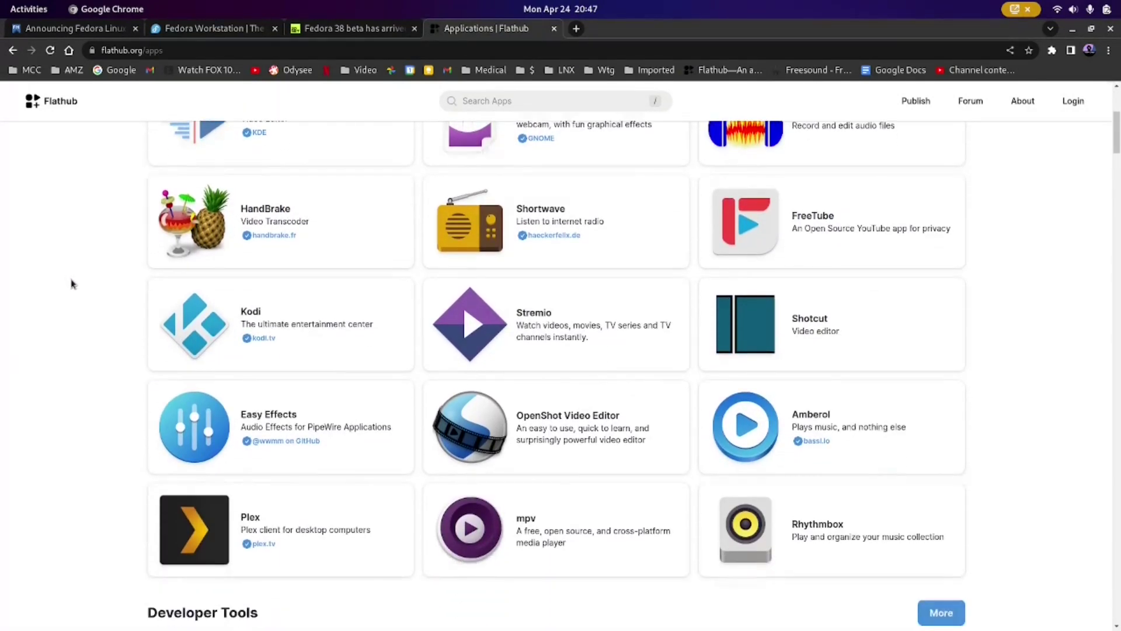
{"action": "scroll", "coordinate": [71, 283], "scroll_direction": "down", "scroll_amount": 3}
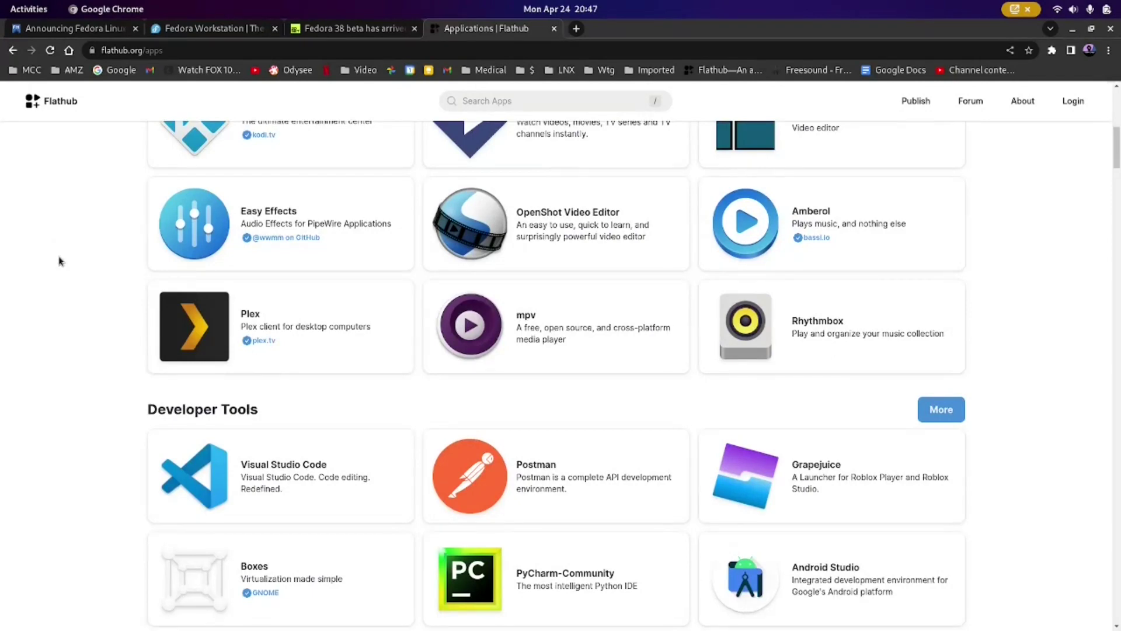
{"action": "scroll", "coordinate": [63, 269], "scroll_direction": "down", "scroll_amount": 2}
{"action": "scroll", "coordinate": [67, 278], "scroll_direction": "down", "scroll_amount": 5}
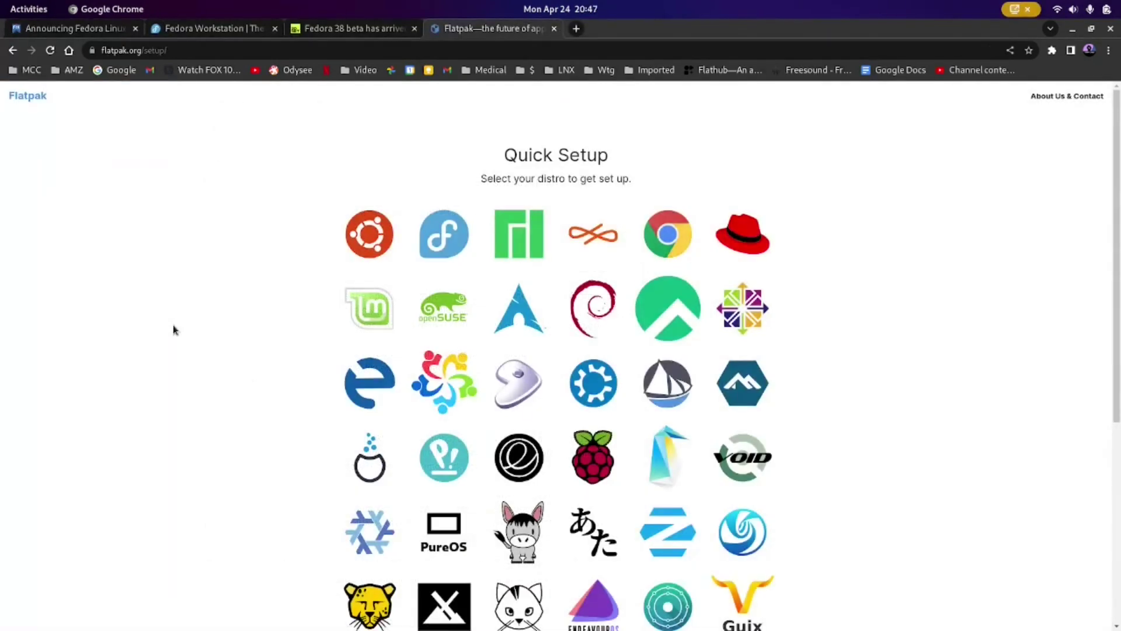
Step: Choose the Fedora logo on flatpak.org/setup to show Fedora's Flatpak instructions
{"action": "left_click", "coordinate": [442, 243]}
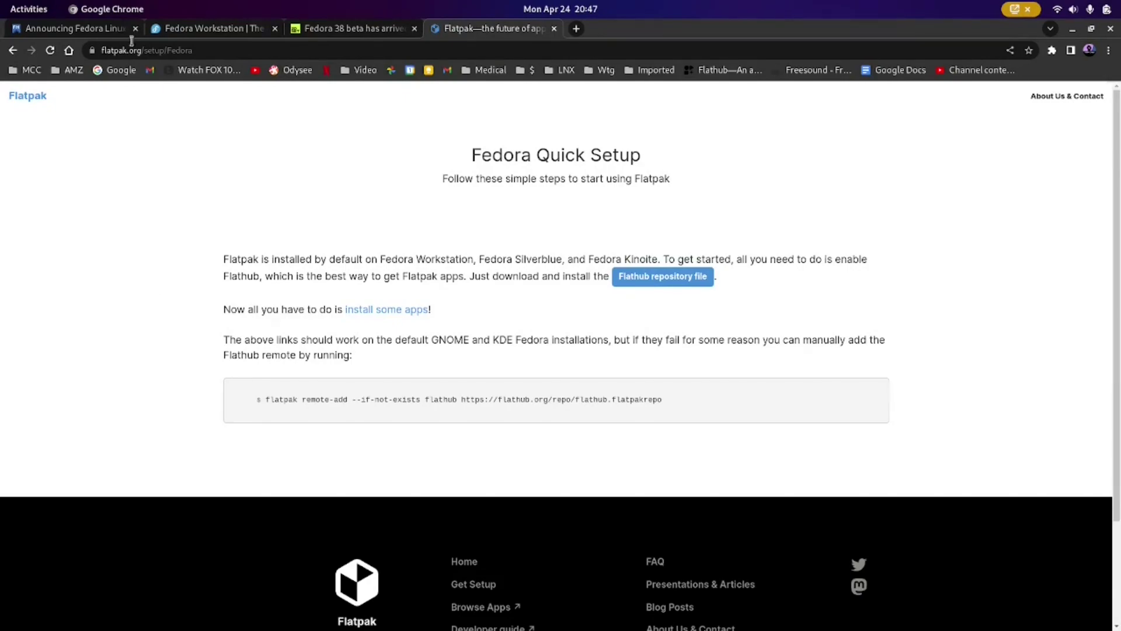
Step: From the Announcing Fedora Linux 38 article, go to the Fedora Magazine home page
{"action": "left_click", "coordinate": [98, 32]}
{"action": "scroll", "coordinate": [198, 361], "scroll_direction": "up", "scroll_amount": 20}
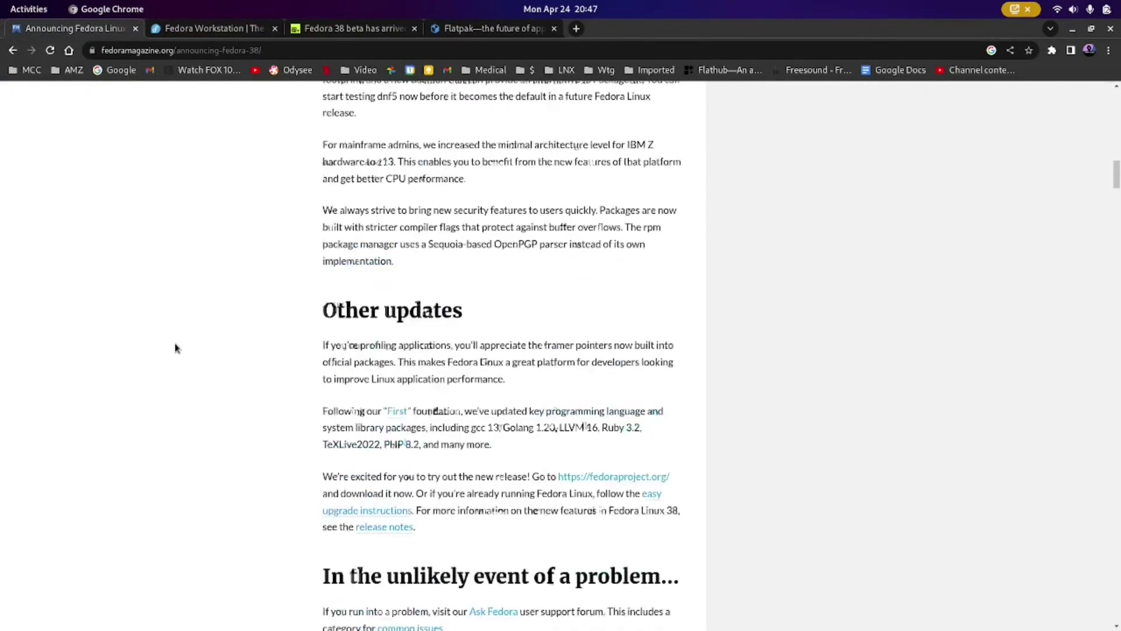
{"action": "scroll", "coordinate": [222, 349], "scroll_direction": "up", "scroll_amount": 5}
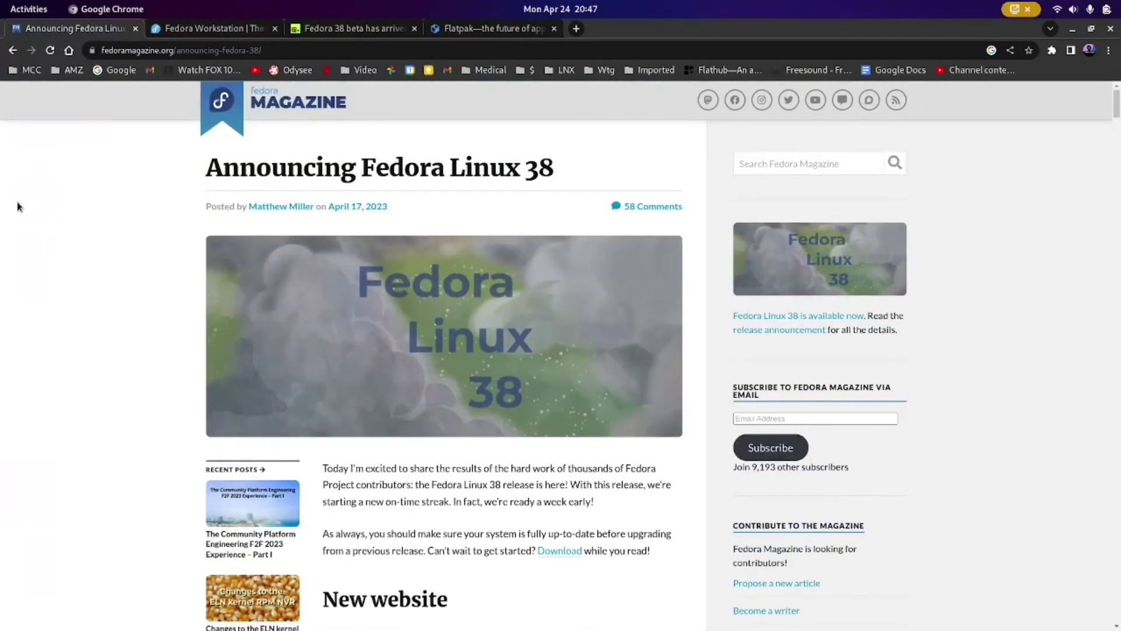
{"action": "left_click", "coordinate": [271, 106]}
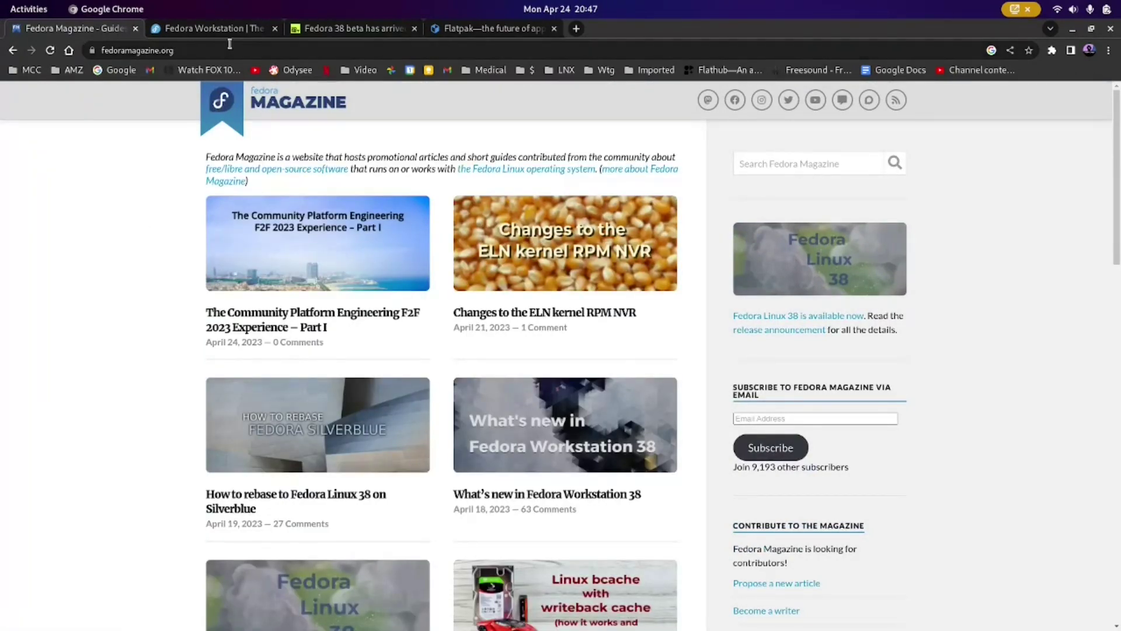
Step: Start the Fedora Workstation 38 x86_64 Live ISO download, then cancel it
{"action": "left_click", "coordinate": [231, 29]}
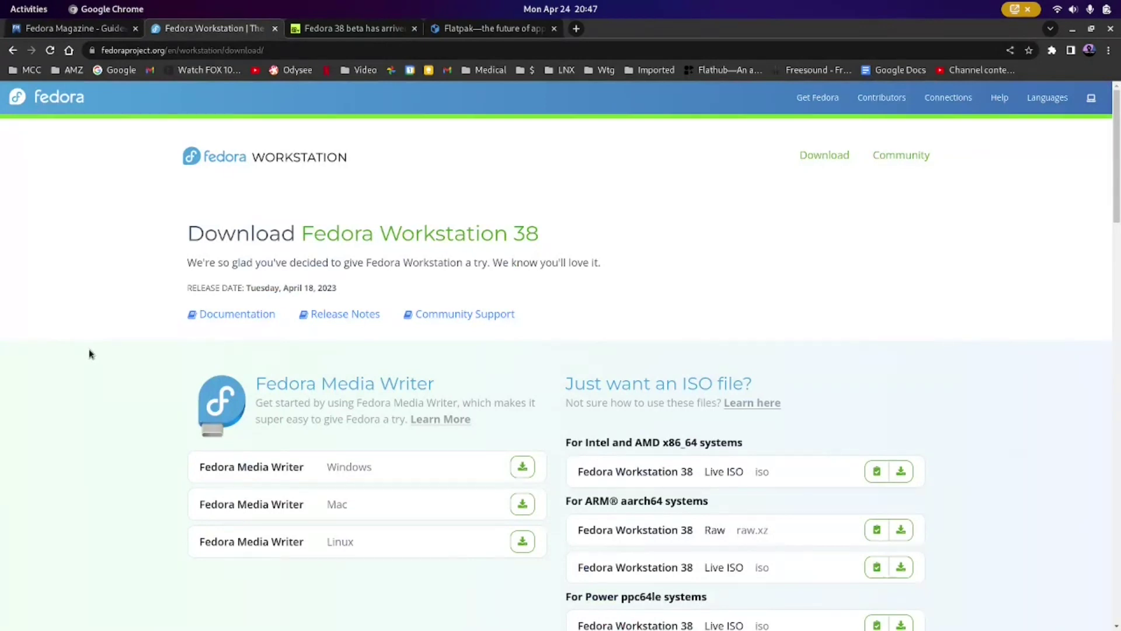
{"action": "scroll", "coordinate": [91, 349], "scroll_direction": "down", "scroll_amount": 2}
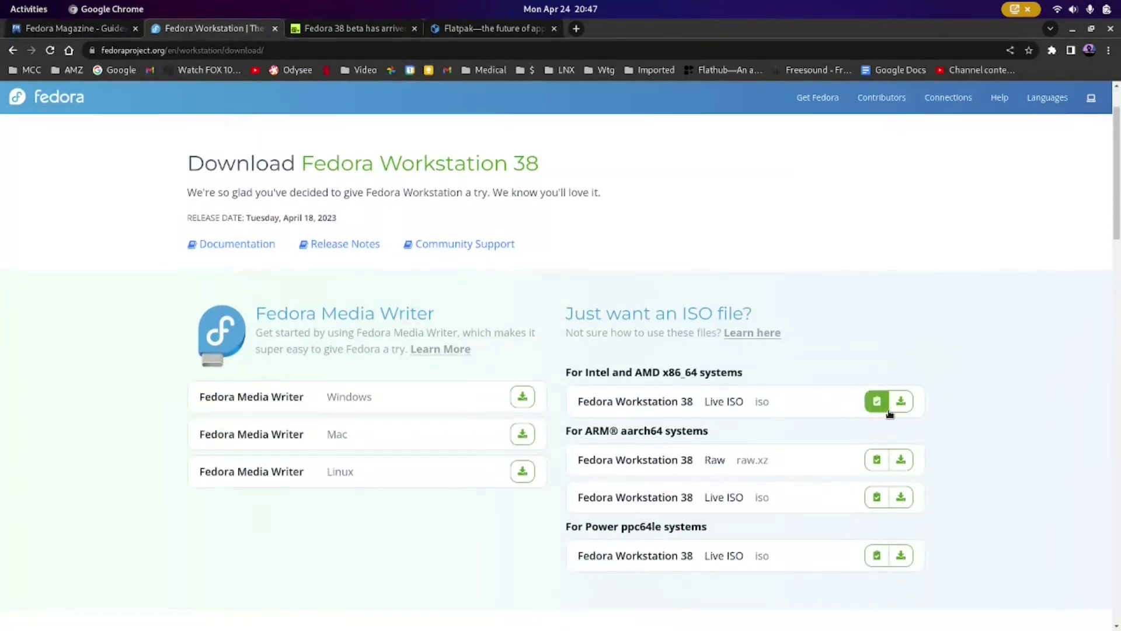
{"action": "left_click", "coordinate": [901, 403]}
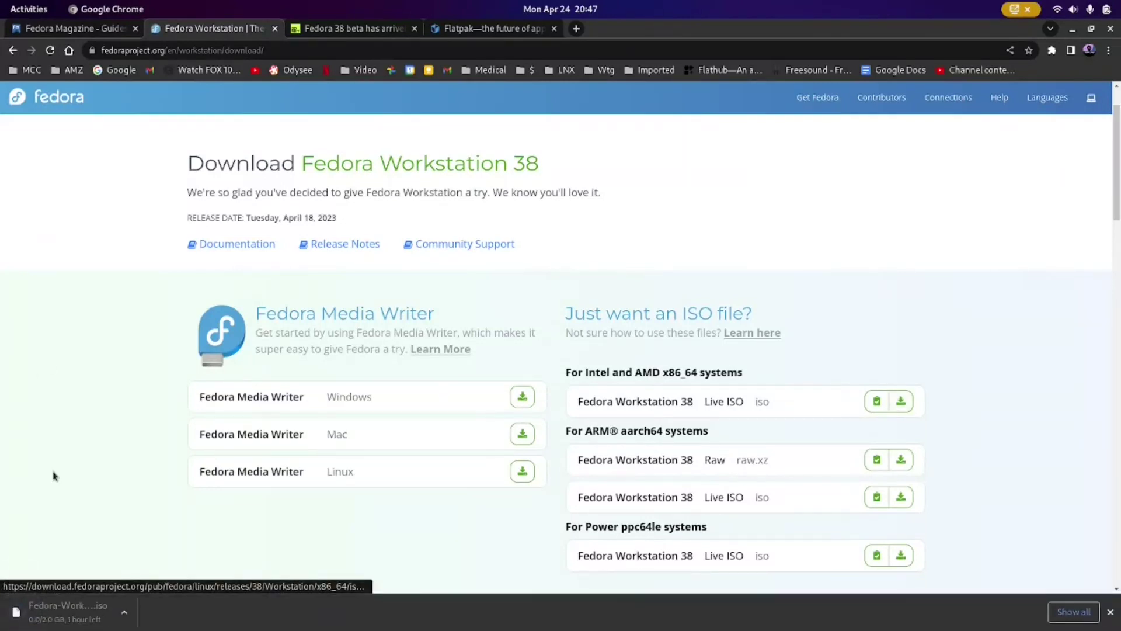
{"action": "left_click", "coordinate": [125, 613]}
{"action": "left_click", "coordinate": [147, 591]}
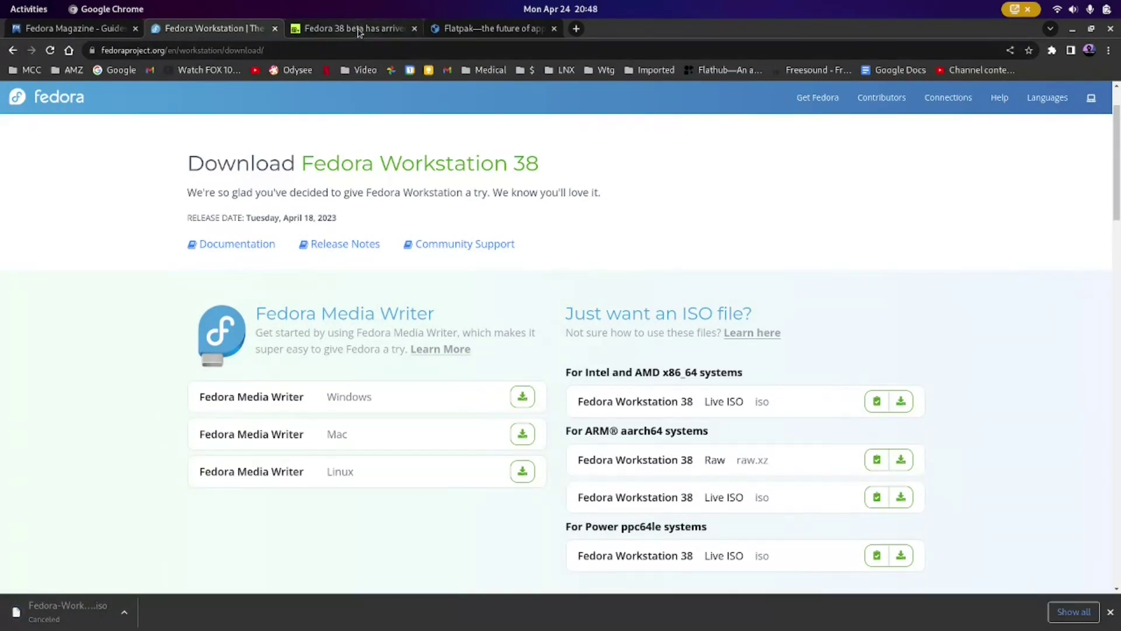
Step: Go from the Flatpak Fedora Quick Setup page to the Flatpak home page and browse it
{"action": "left_click", "coordinate": [479, 34]}
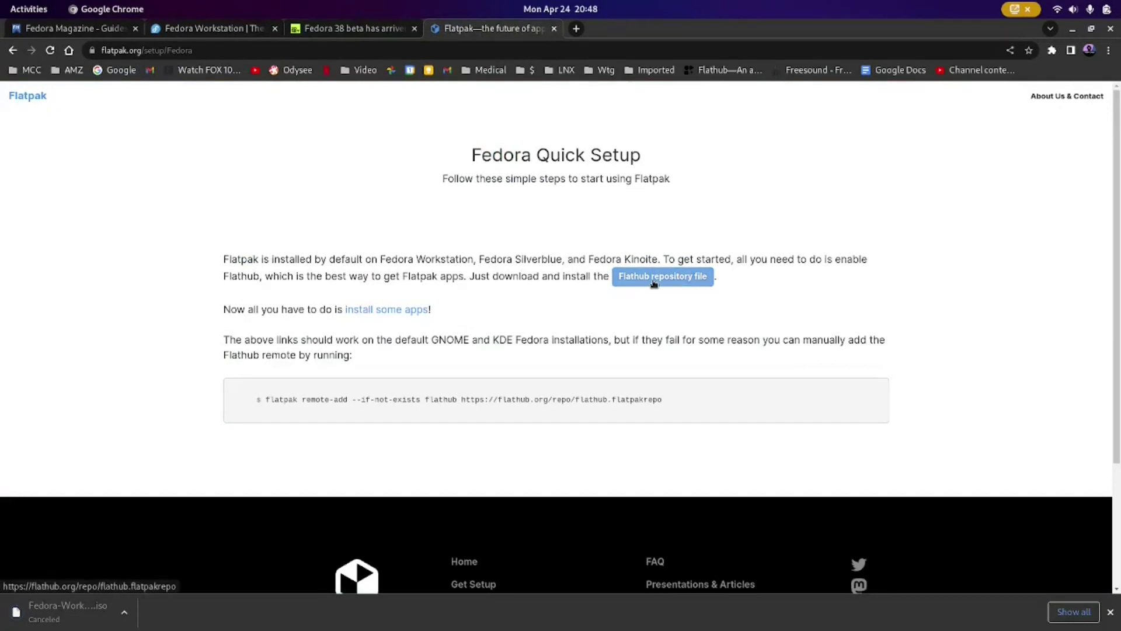
{"action": "left_click", "coordinate": [30, 100]}
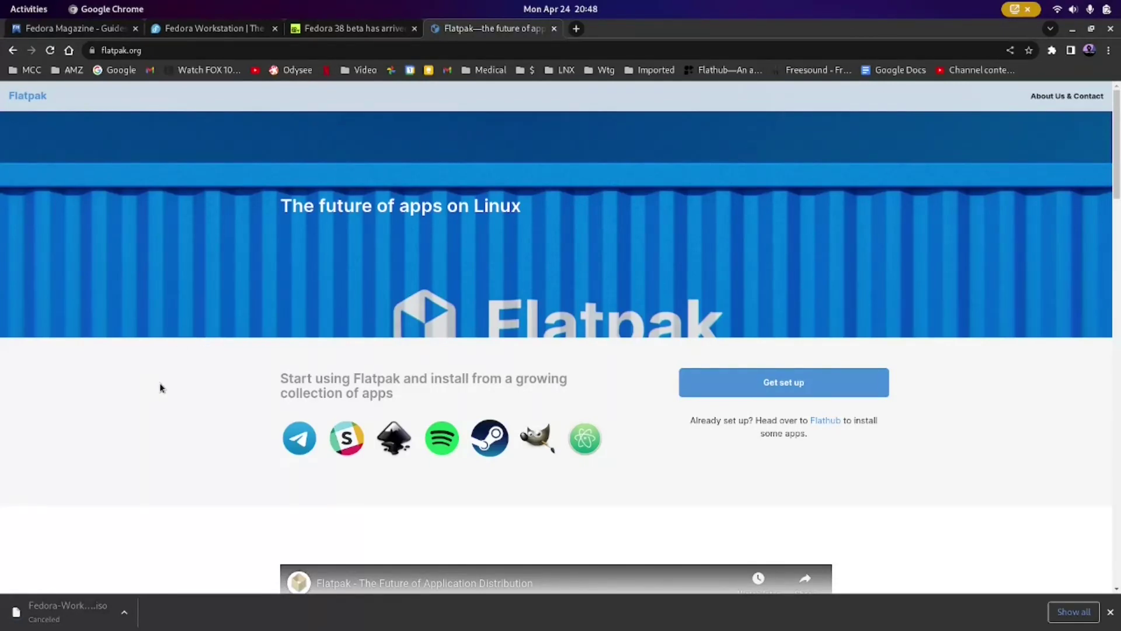
{"action": "scroll", "coordinate": [166, 390], "scroll_direction": "down", "scroll_amount": 3}
{"action": "scroll", "coordinate": [172, 392], "scroll_direction": "up", "scroll_amount": 3}
{"action": "scroll", "coordinate": [167, 412], "scroll_direction": "down", "scroll_amount": 1}
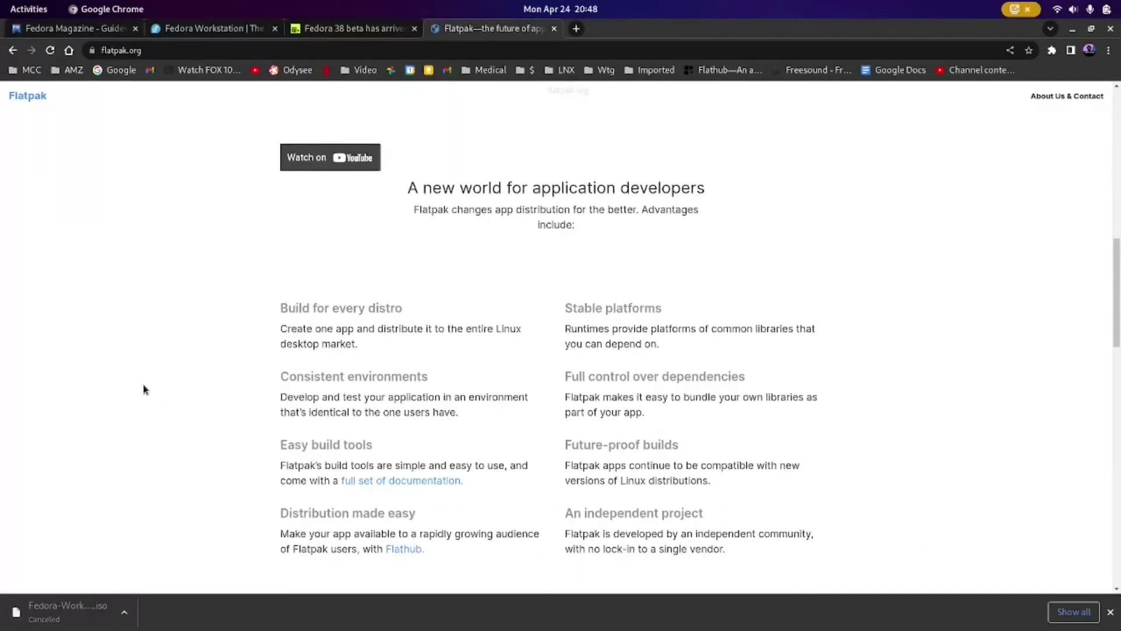
{"action": "scroll", "coordinate": [140, 380], "scroll_direction": "down", "scroll_amount": 3}
{"action": "scroll", "coordinate": [143, 388], "scroll_direction": "down", "scroll_amount": 4}
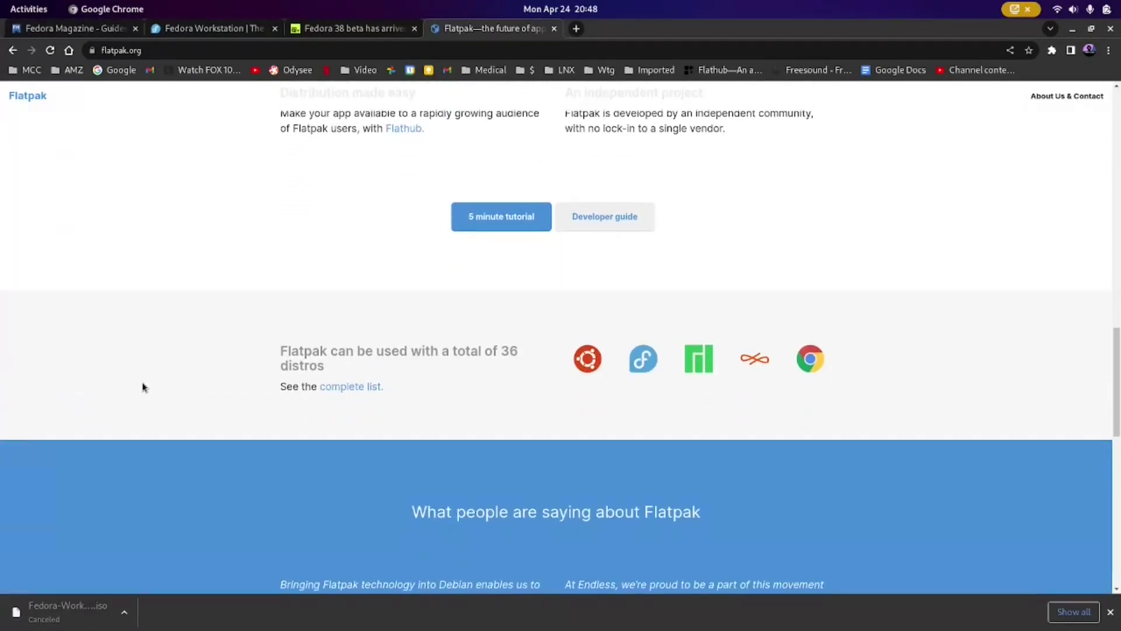
Step: Open Flatpak's complete list of supported distros and skim through it
{"action": "left_click", "coordinate": [345, 392]}
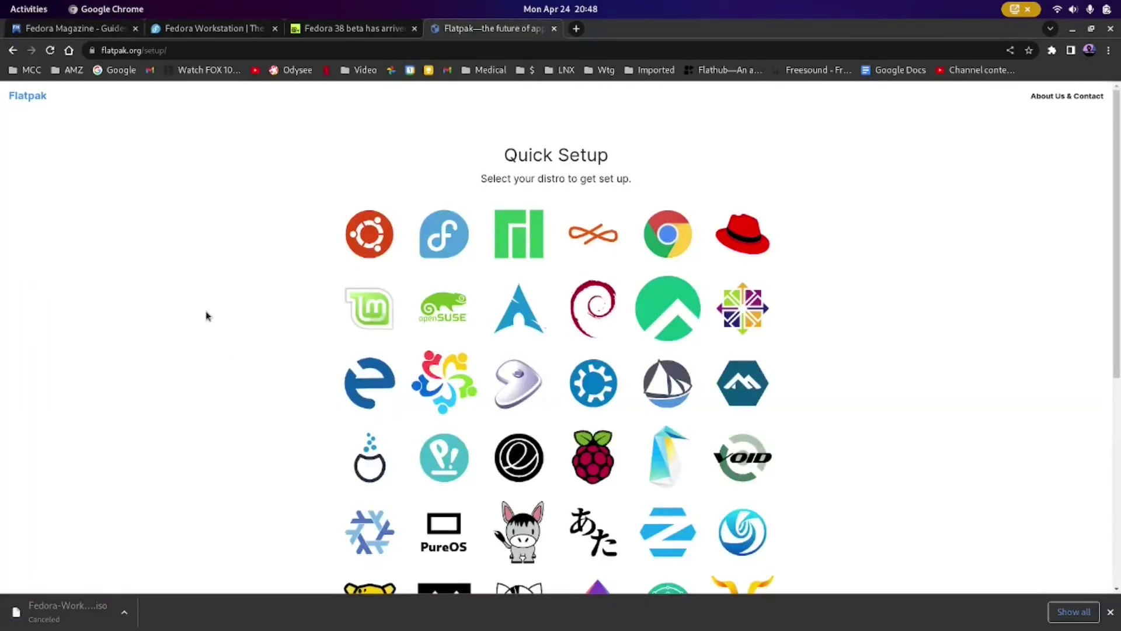
{"action": "scroll", "coordinate": [209, 317], "scroll_direction": "down", "scroll_amount": 3}
{"action": "scroll", "coordinate": [209, 316], "scroll_direction": "down", "scroll_amount": 2}
{"action": "scroll", "coordinate": [209, 316], "scroll_direction": "up", "scroll_amount": 5}
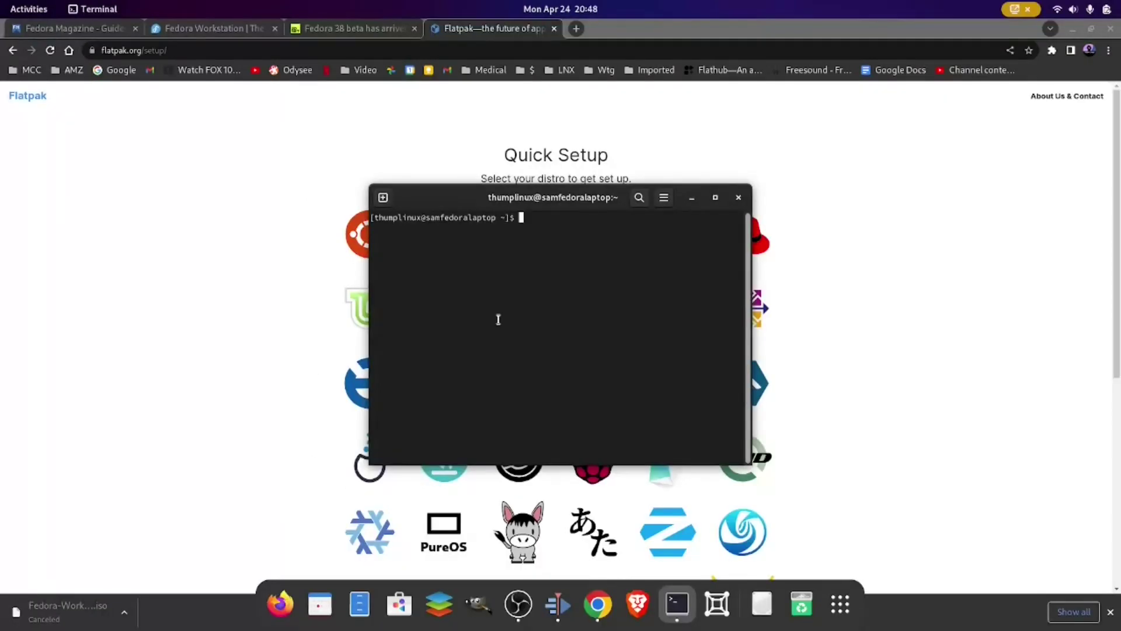
Step: Leave 'The Command Line!!!' typed at the terminal prompt, then close the terminal
{"action": "type", "text": "The Command Line!!!:D"}
{"action": "key", "text": "BackSpace"}
{"action": "key", "text": "BackSpace"}
{"action": "left_click", "coordinate": [739, 197]}
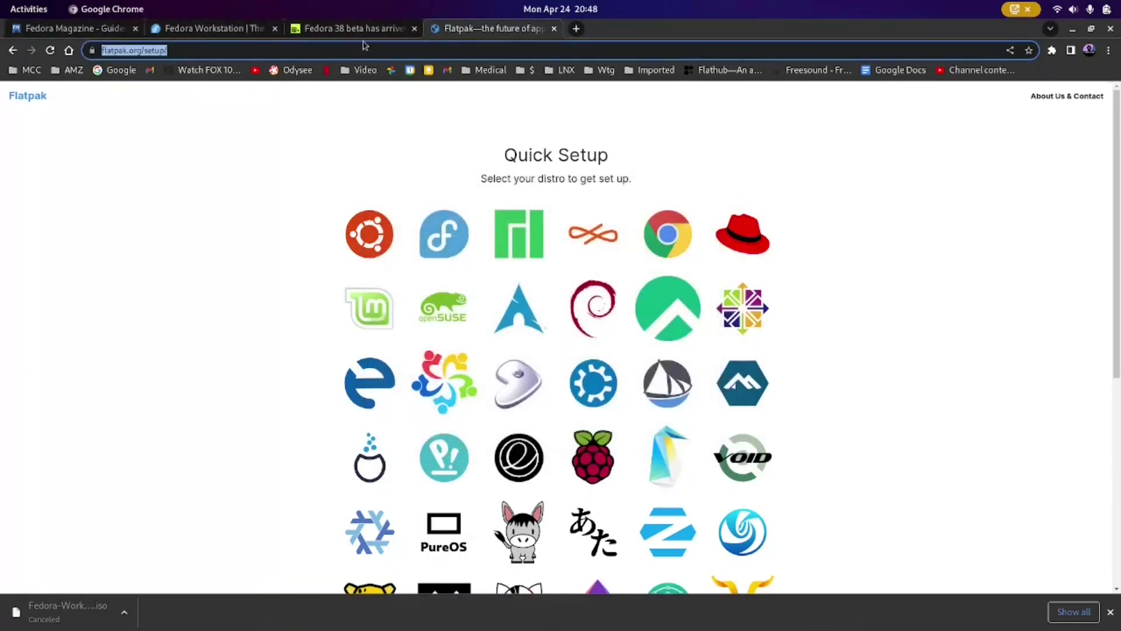
Step: Replace Chrome's web address with 'gnome' and submit it
{"action": "left_click", "coordinate": [408, 50]}
{"action": "key", "text": "BackSpace"}
{"action": "key", "text": "BackSpace"}
{"action": "key", "text": "BackSpace"}
{"action": "key", "text": "BackSpace"}
{"action": "key", "text": "BackSpace"}
{"action": "key", "text": "BackSpace"}
{"action": "key", "text": "BackSpace"}
{"action": "key", "text": "BackSpace"}
{"action": "key", "text": "BackSpace"}
{"action": "key", "text": "BackSpace"}
{"action": "key", "text": "BackSpace"}
{"action": "key", "text": "BackSpace"}
{"action": "key", "text": "BackSpace"}
{"action": "key", "text": "BackSpace"}
{"action": "key", "text": "BackSpace"}
{"action": "key", "text": "BackSpace"}
{"action": "key", "text": "BackSpace"}
{"action": "key", "text": "BackSpace"}
{"action": "key", "text": "BackSpace"}
{"action": "key", "text": "BackSpace"}
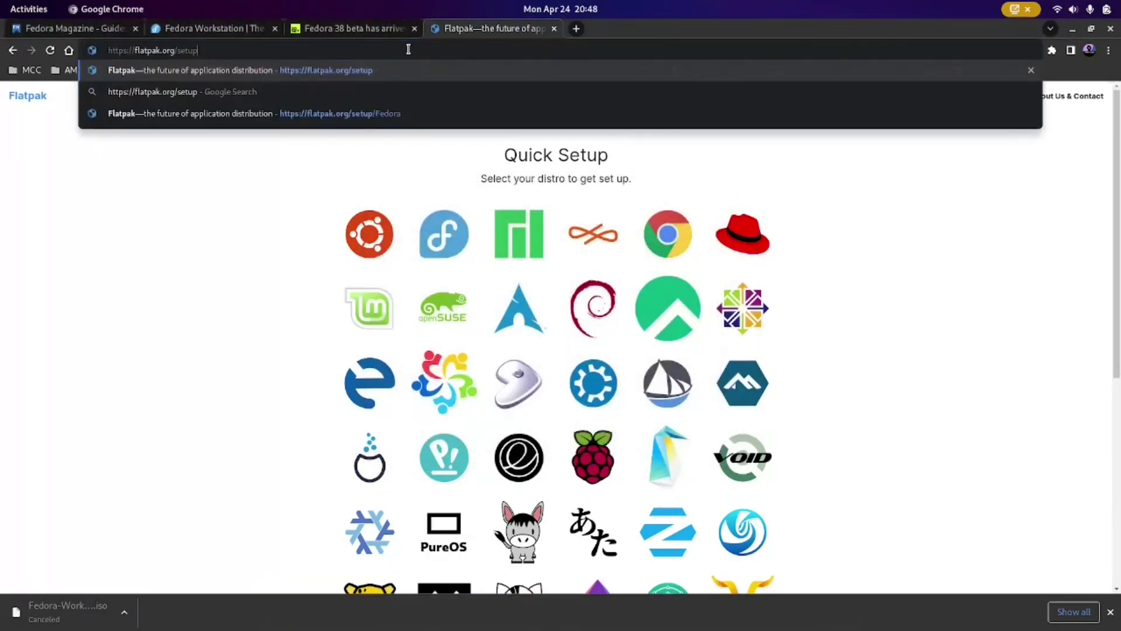
{"action": "type", "text": "gnome"}
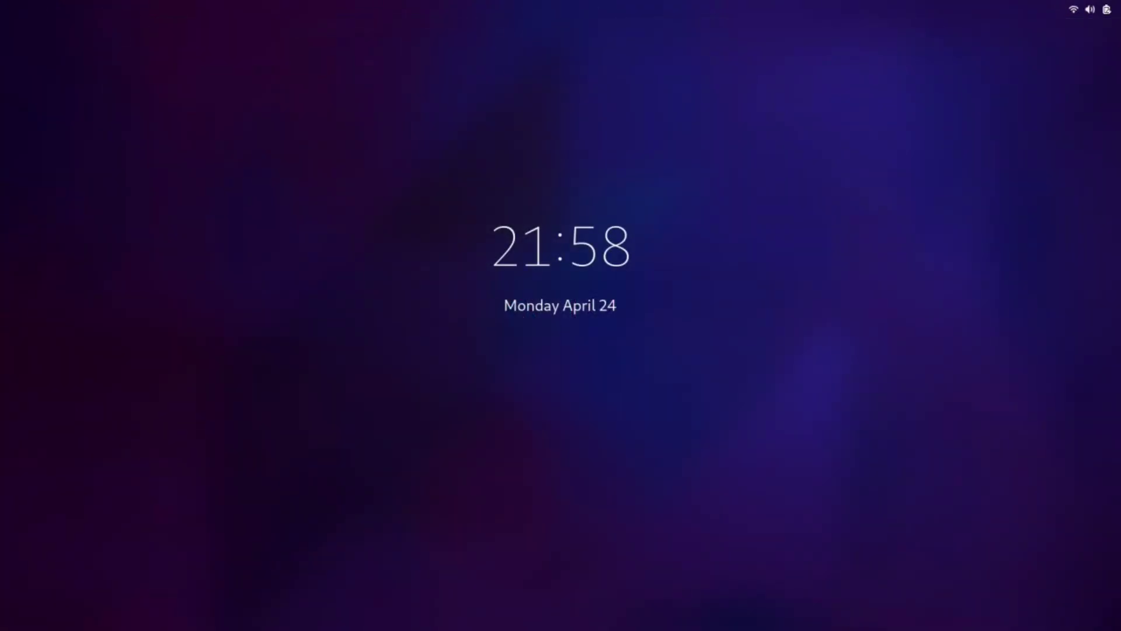
{"action": "key", "text": "Return"}
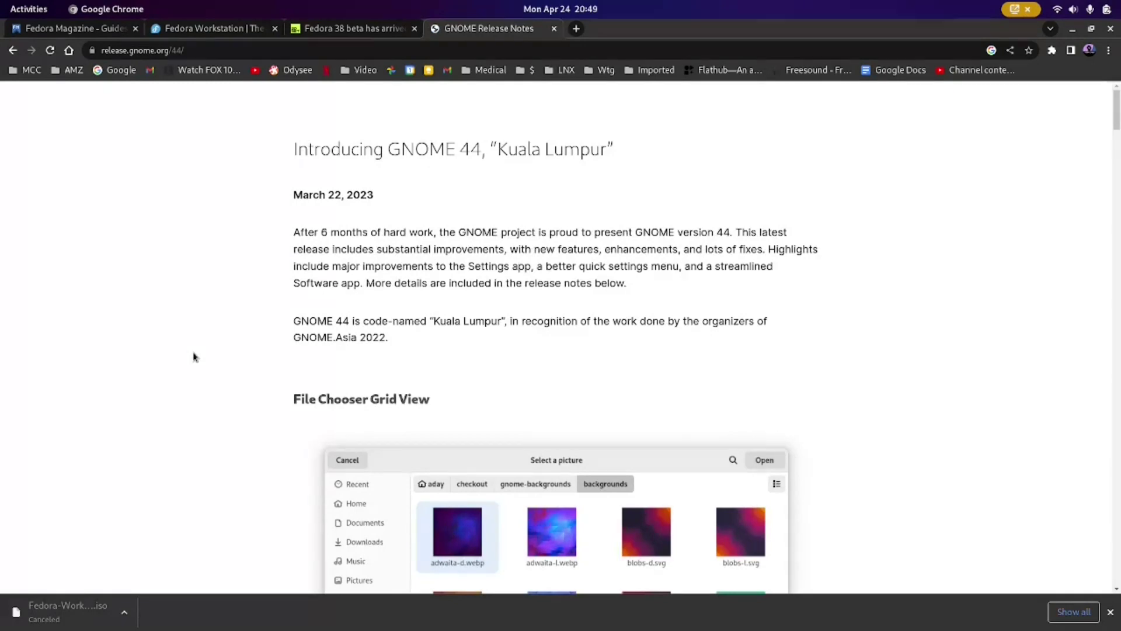
Step: Scroll down GNOME Software's Explore page of featured apps
{"action": "scroll", "coordinate": [194, 357], "scroll_direction": "down", "scroll_amount": 5}
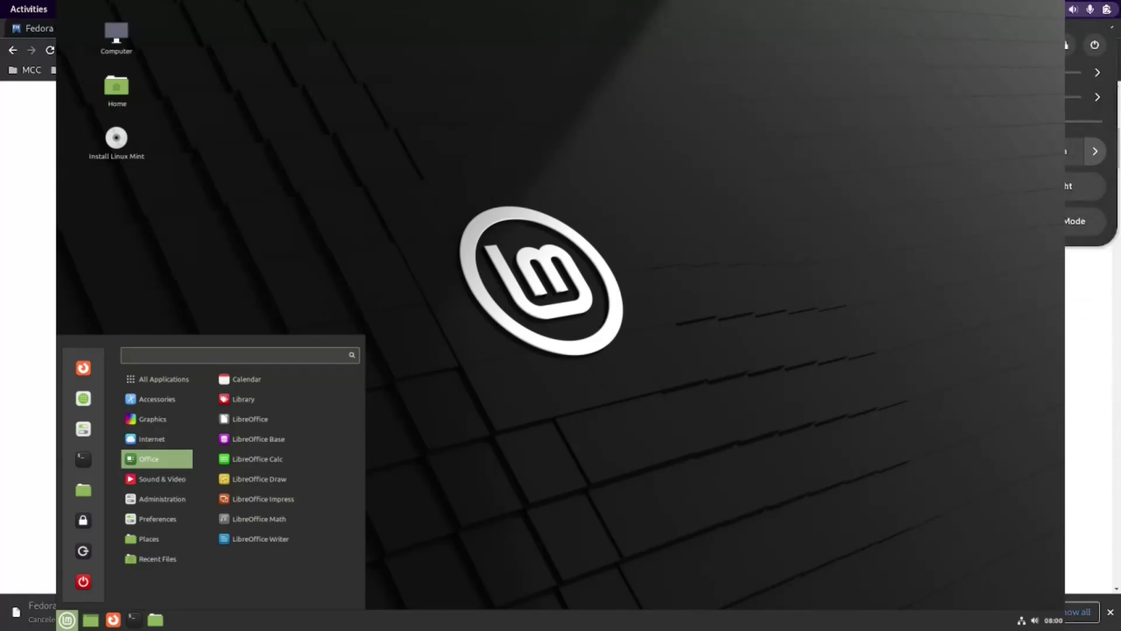
Step: Launch Settings from quick settings and view About: Fedora Linux 38 Workstation, GNOME 44.0
{"action": "left_click", "coordinate": [1096, 47]}
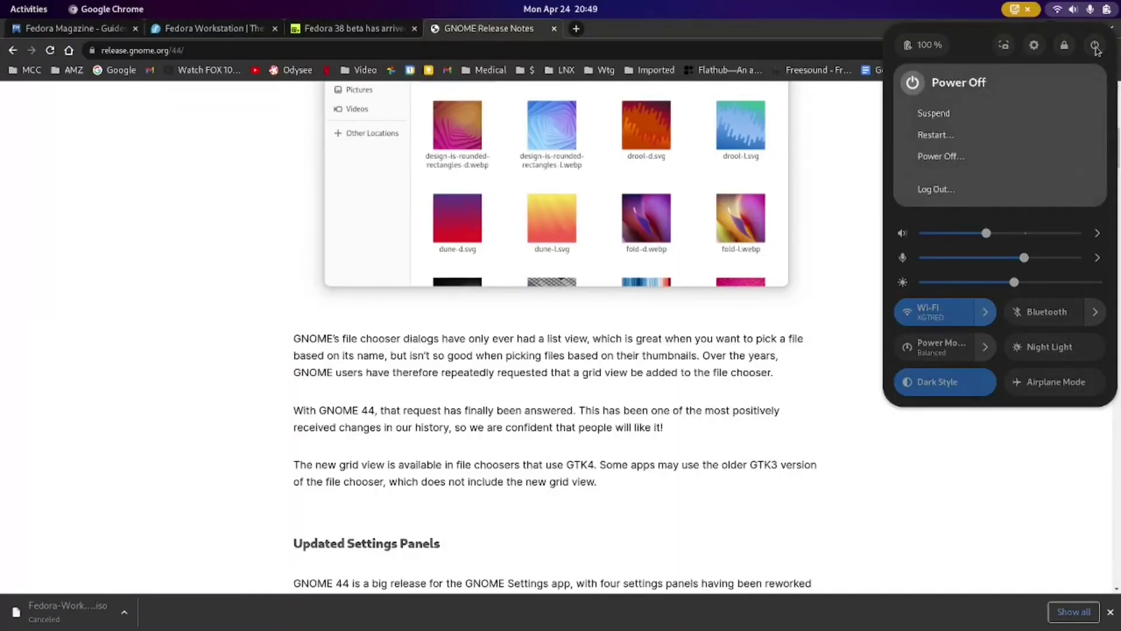
{"action": "left_click", "coordinate": [1097, 46]}
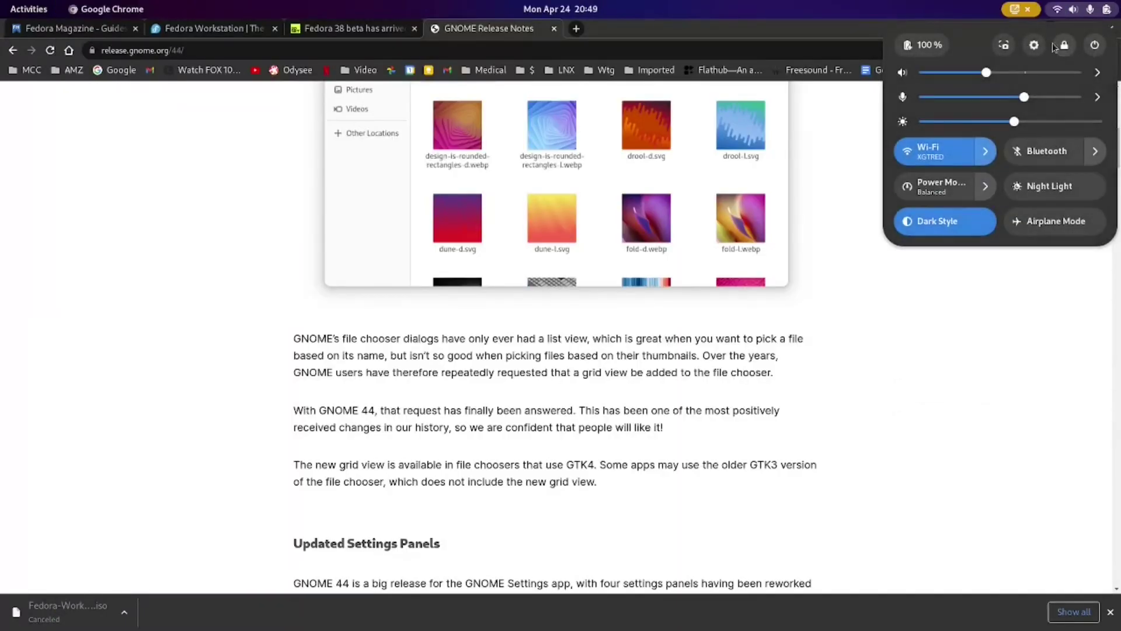
{"action": "left_click", "coordinate": [1034, 45]}
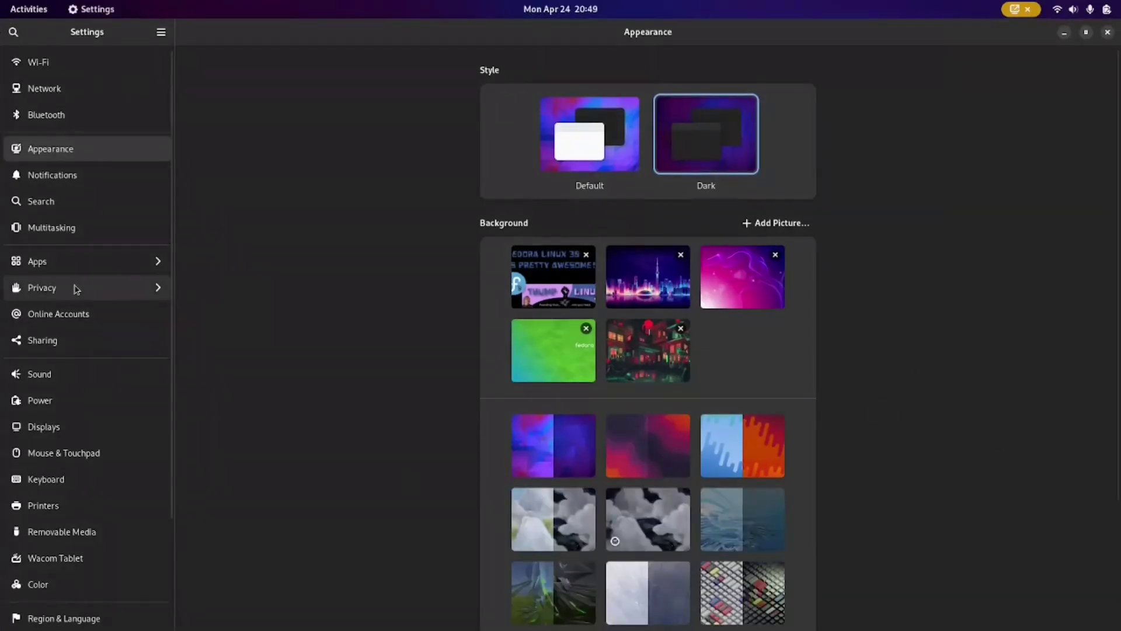
{"action": "scroll", "coordinate": [86, 317], "scroll_direction": "down", "scroll_amount": 5}
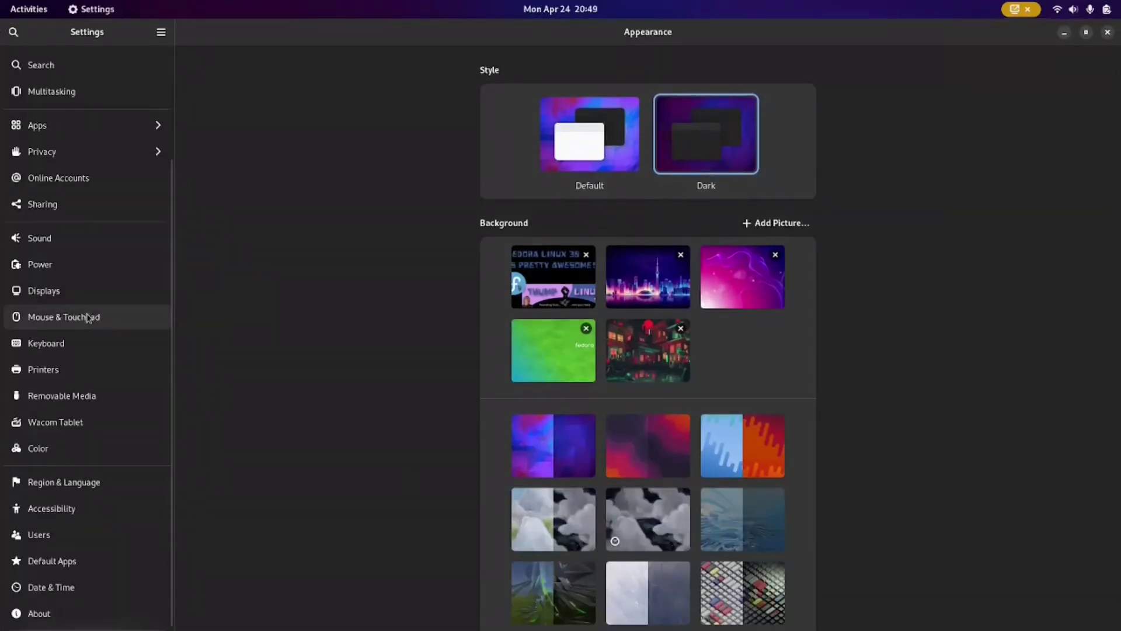
{"action": "left_click", "coordinate": [52, 613]}
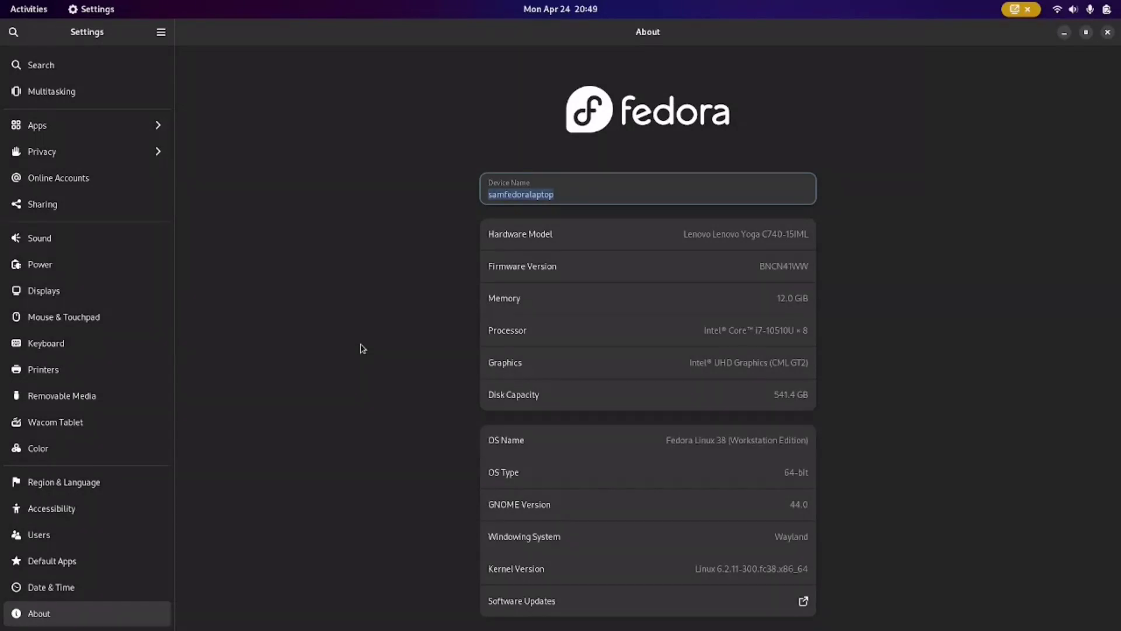
Step: Look through Mouse & Touchpad, Displays and Power, and set Screen Blank to Never
{"action": "left_click", "coordinate": [42, 324]}
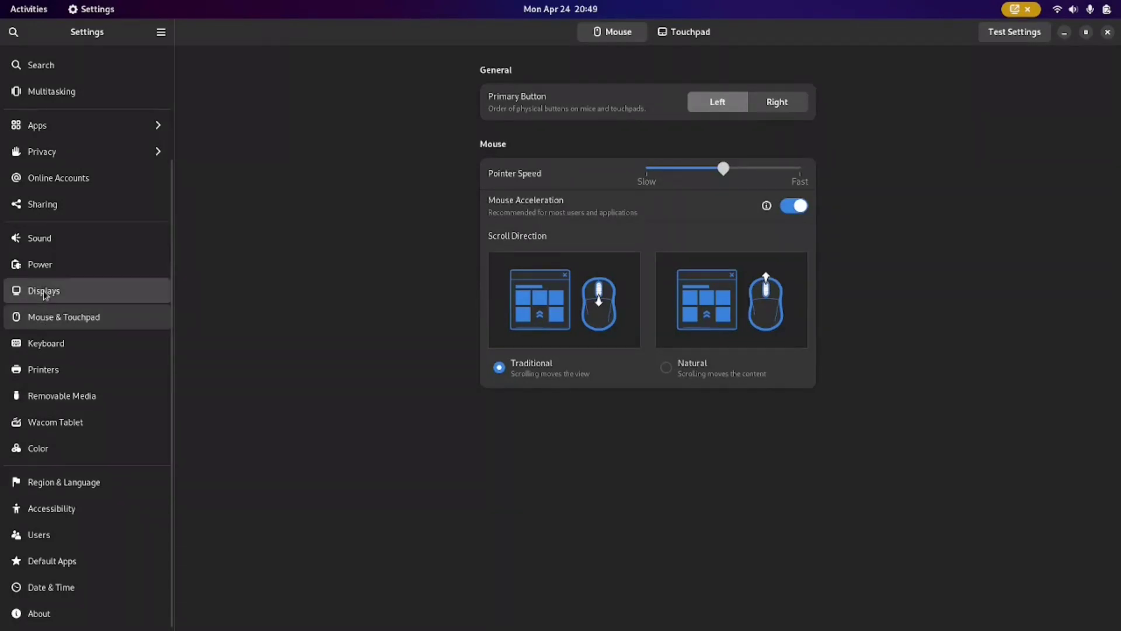
{"action": "left_click", "coordinate": [45, 294]}
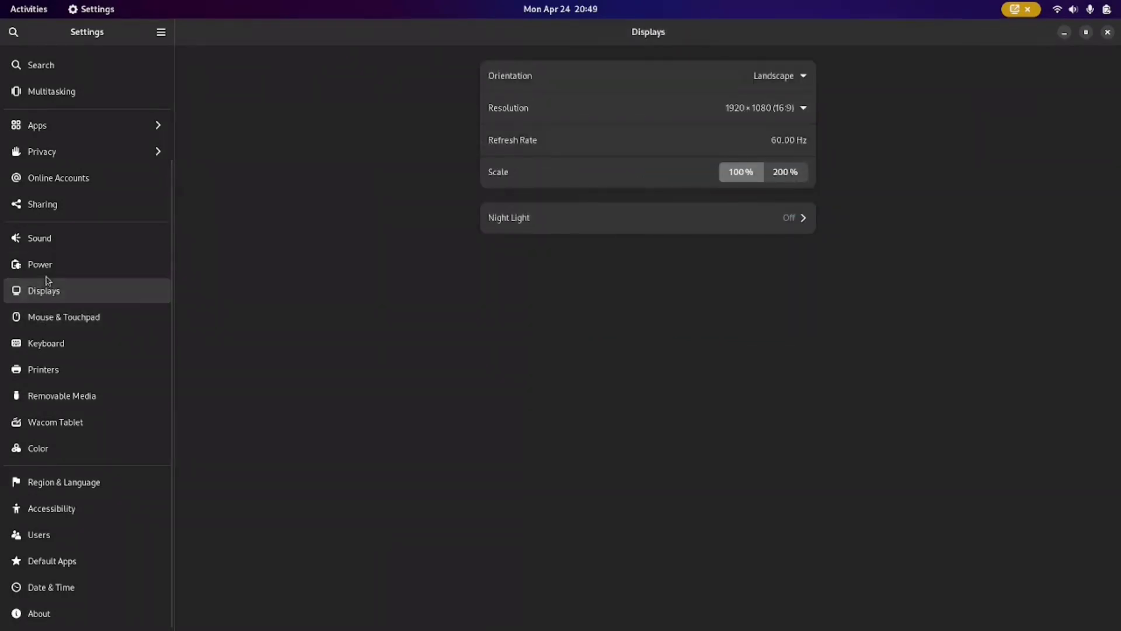
{"action": "left_click", "coordinate": [46, 268]}
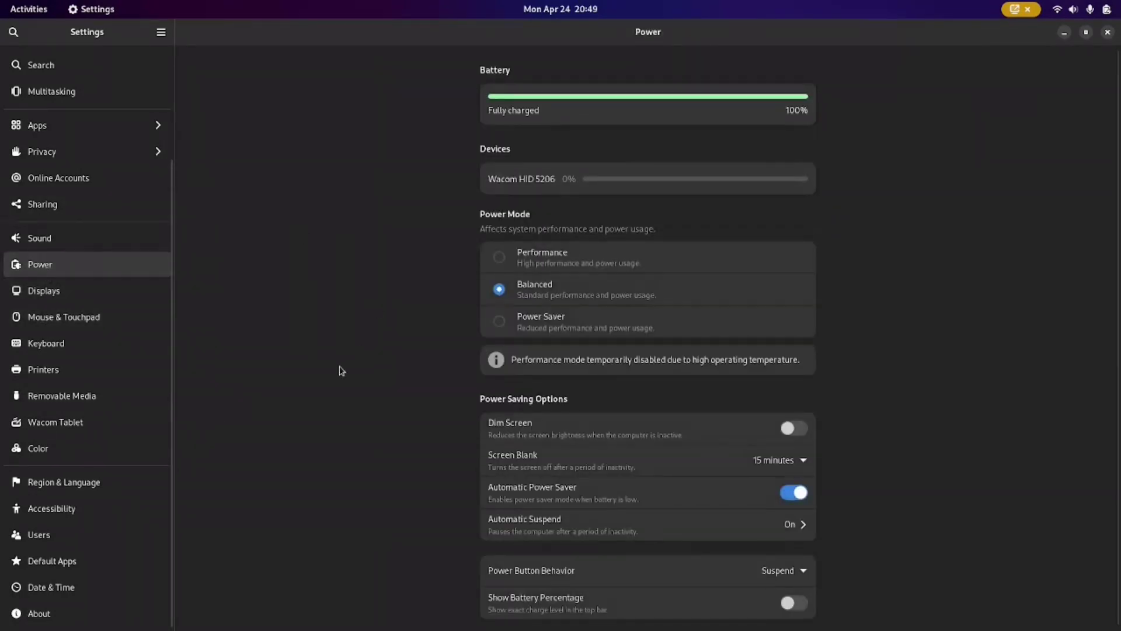
{"action": "scroll", "coordinate": [327, 392], "scroll_direction": "down", "scroll_amount": 1}
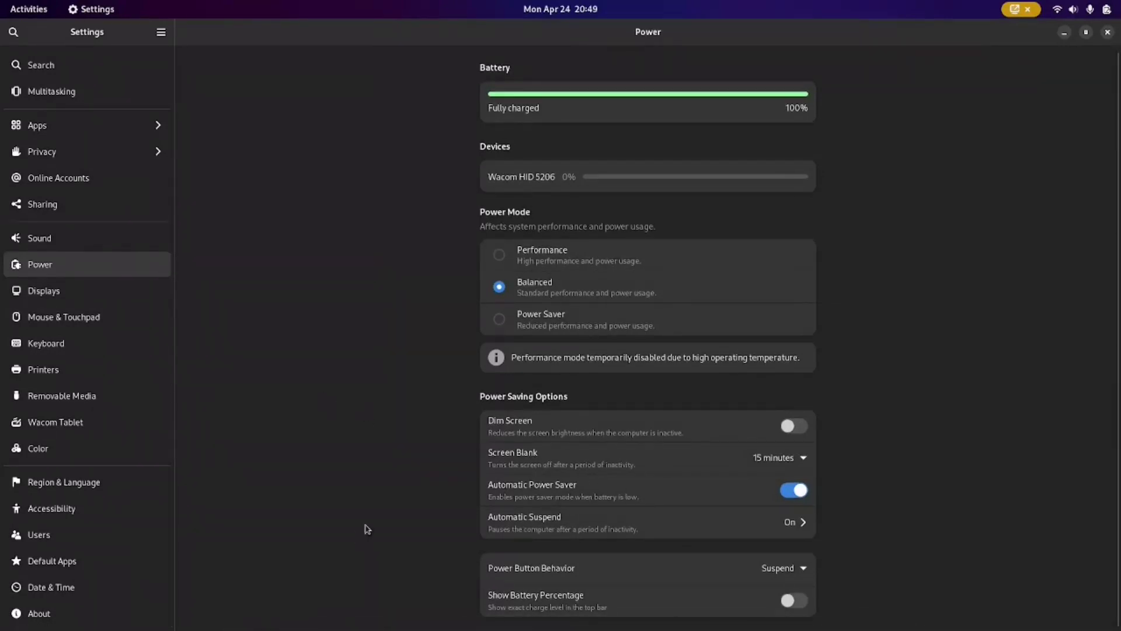
{"action": "left_click", "coordinate": [778, 459]}
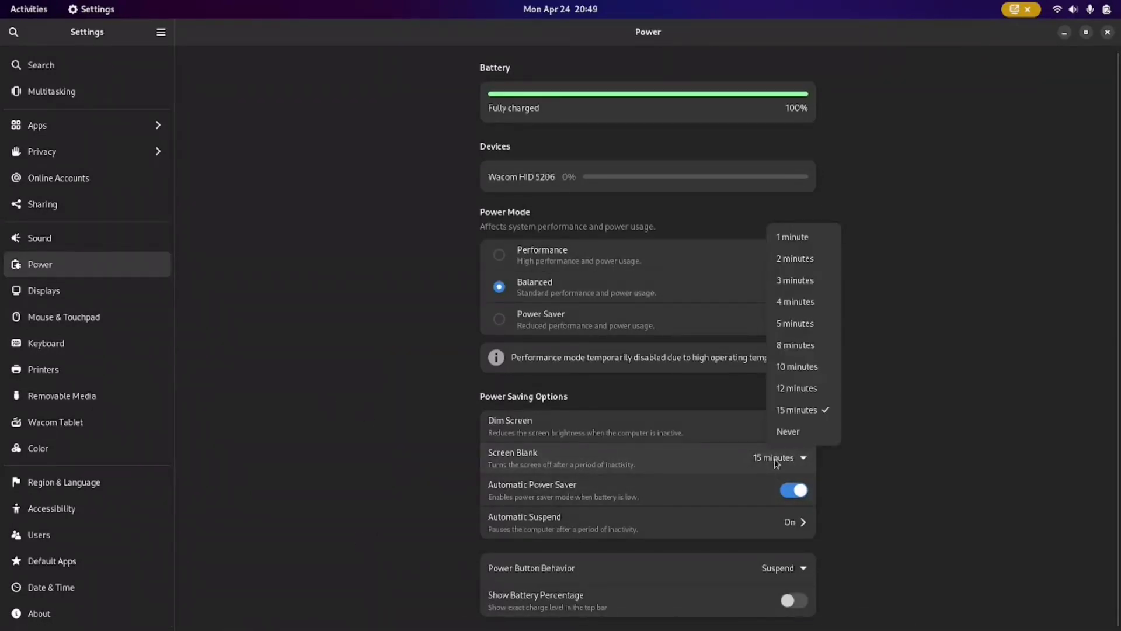
{"action": "left_click", "coordinate": [812, 432]}
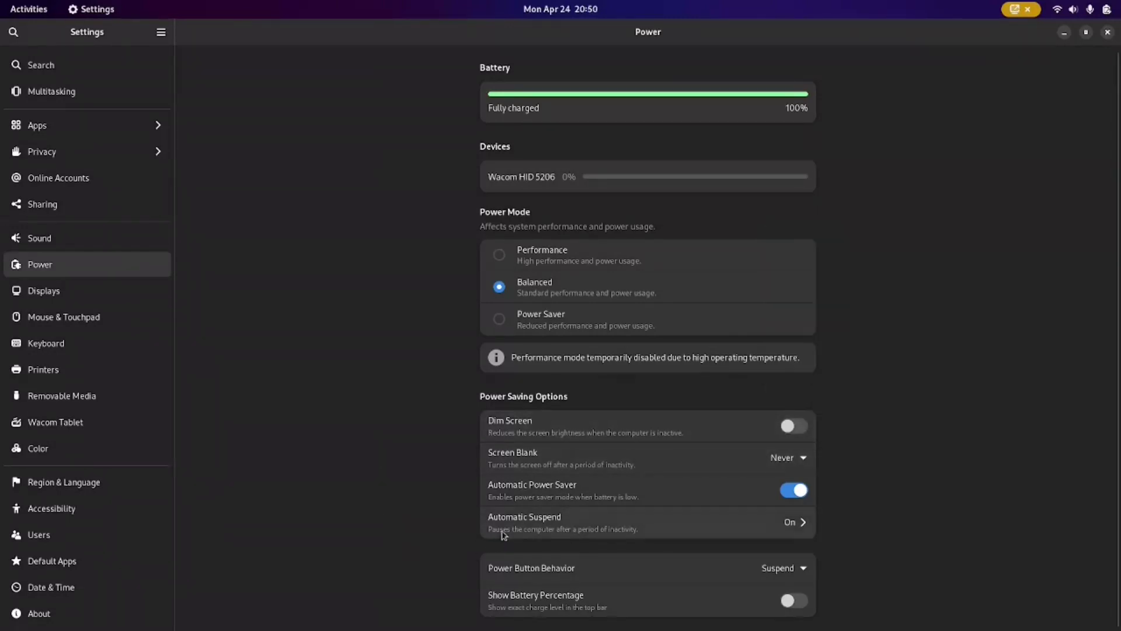
Step: Set the automatic suspend delay on battery to 1 hour, then close Settings
{"action": "left_click", "coordinate": [710, 526]}
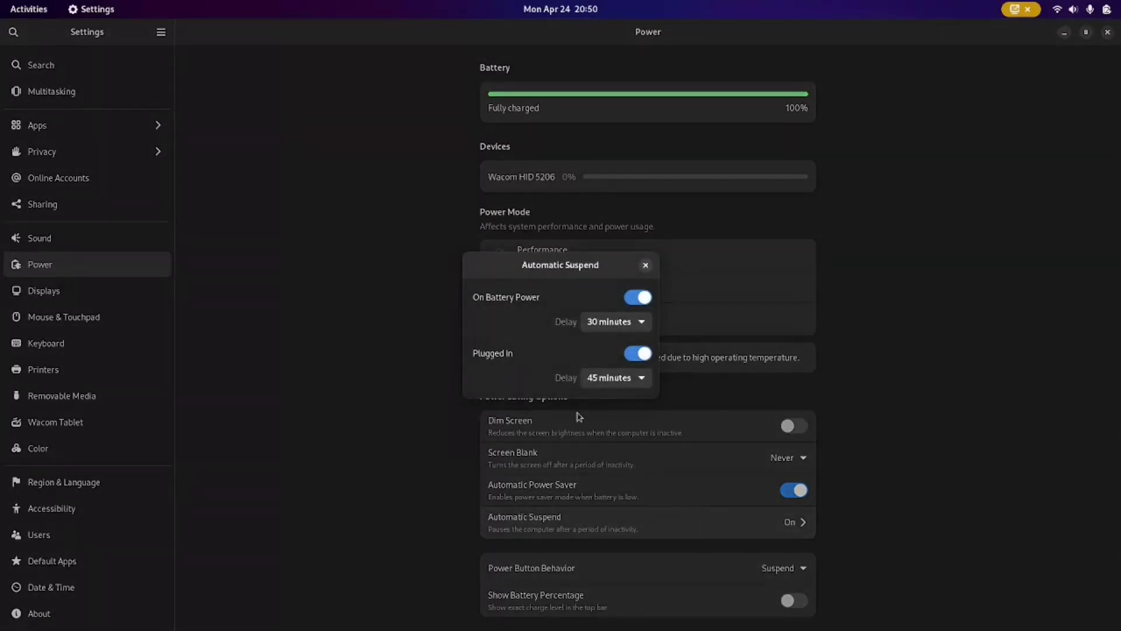
{"action": "left_click", "coordinate": [623, 327]}
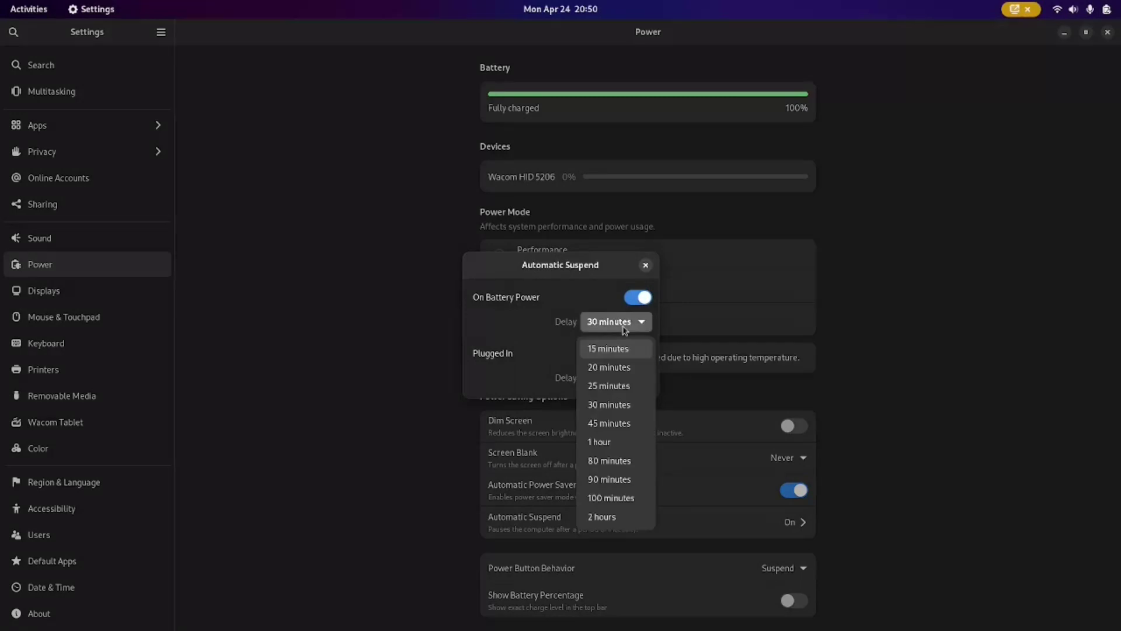
{"action": "left_click", "coordinate": [610, 447]}
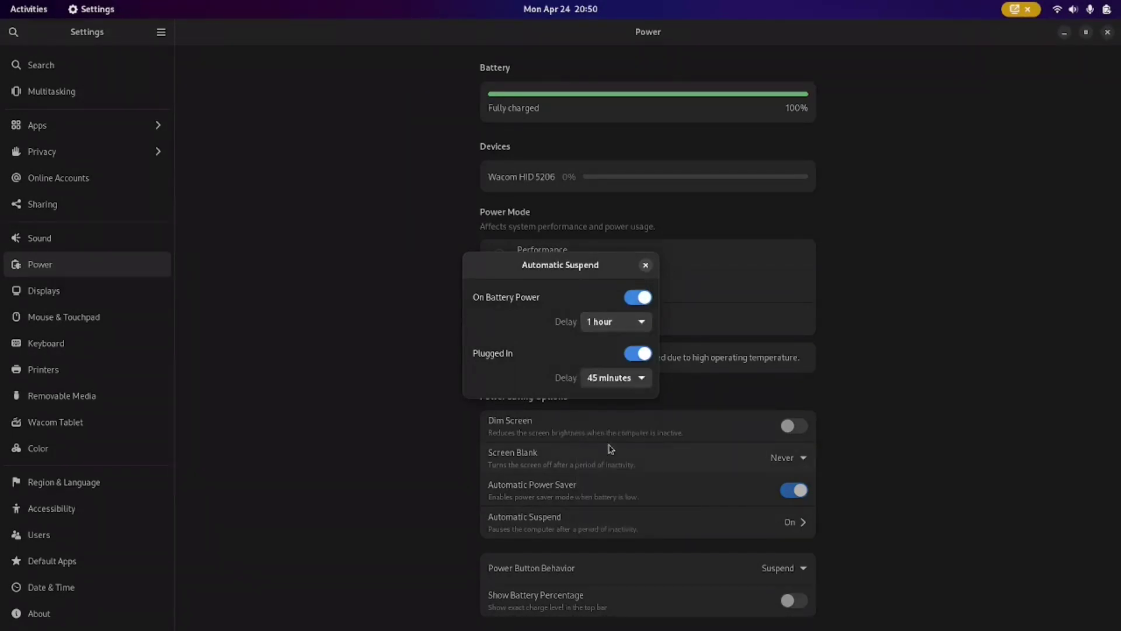
{"action": "left_click", "coordinate": [645, 266]}
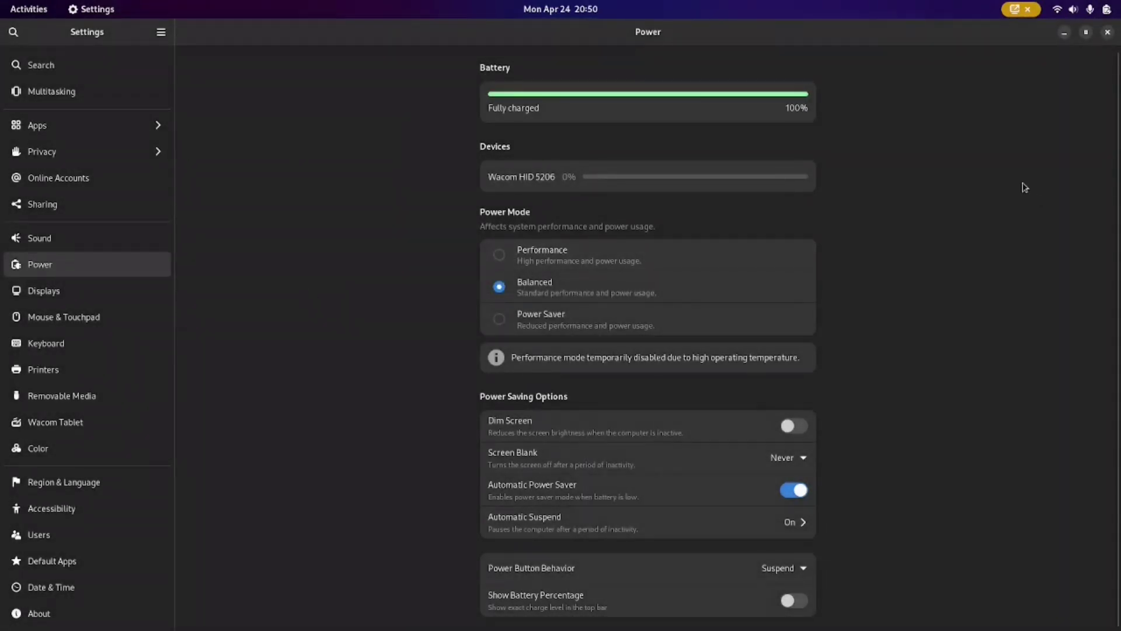
{"action": "left_click", "coordinate": [1108, 32]}
Step: Search Google for 'fedora spins' and open the Fedora Spins site
{"action": "scroll", "coordinate": [175, 429], "scroll_direction": "down", "scroll_amount": 5}
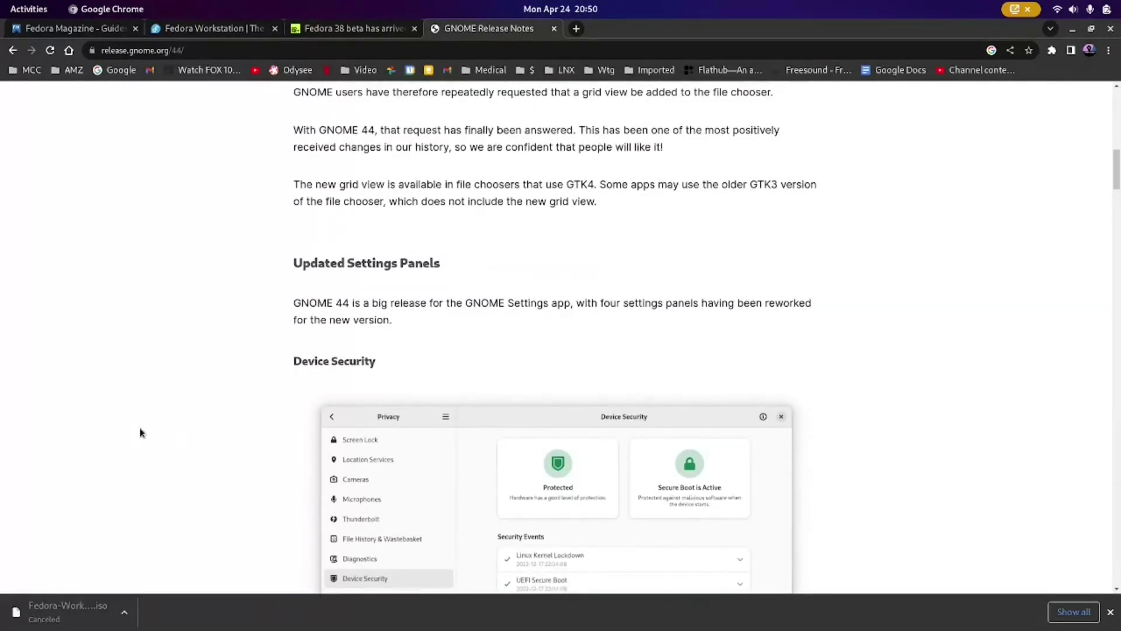
{"action": "scroll", "coordinate": [141, 438], "scroll_direction": "down", "scroll_amount": 4}
{"action": "left_click", "coordinate": [283, 50]}
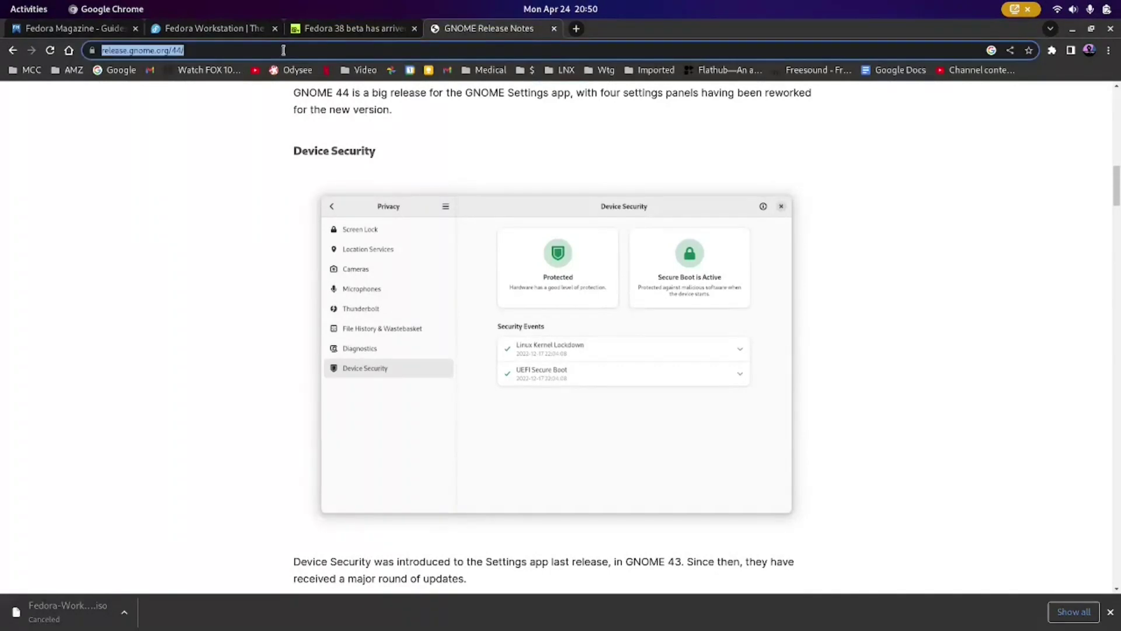
{"action": "type", "text": "fedora"}
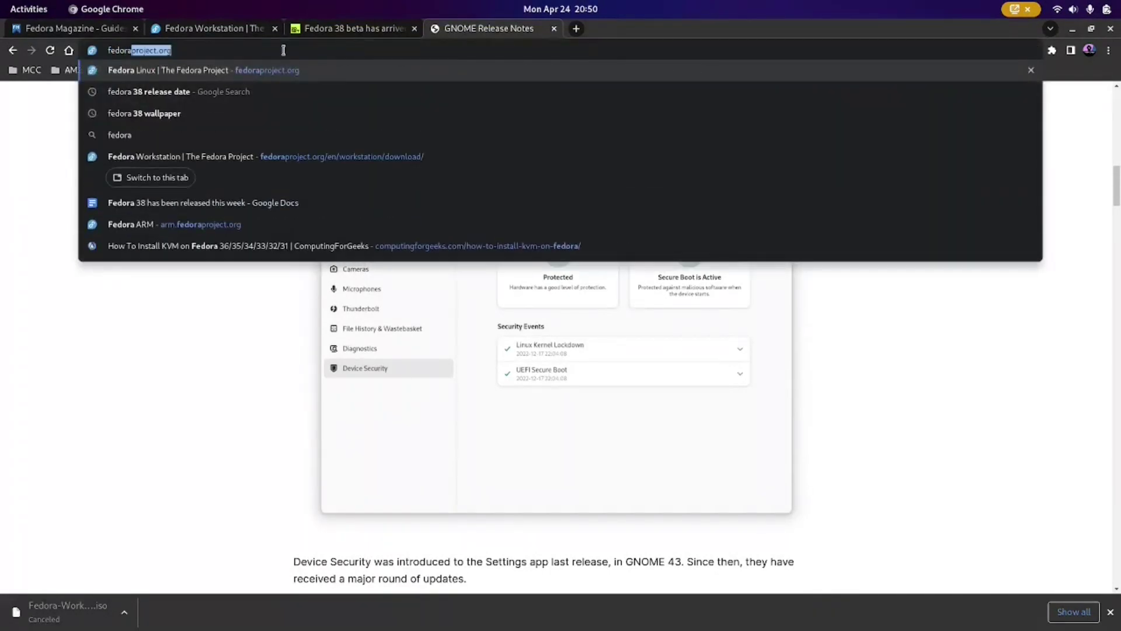
{"action": "type", "text": " spins"}
{"action": "key", "text": "Return"}
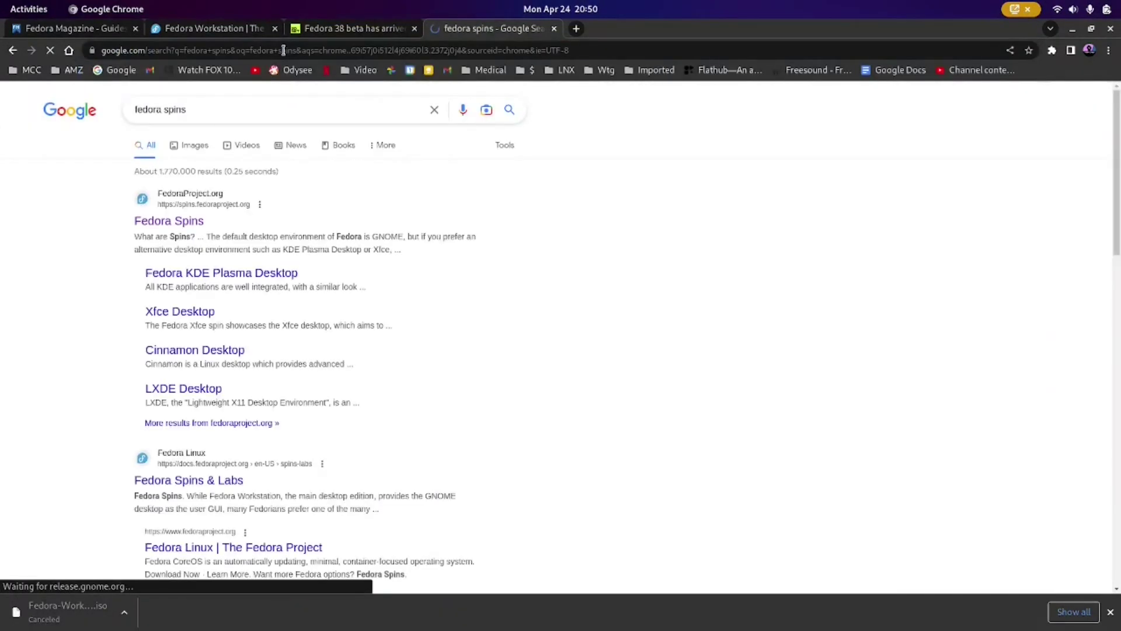
{"action": "left_click", "coordinate": [138, 222]}
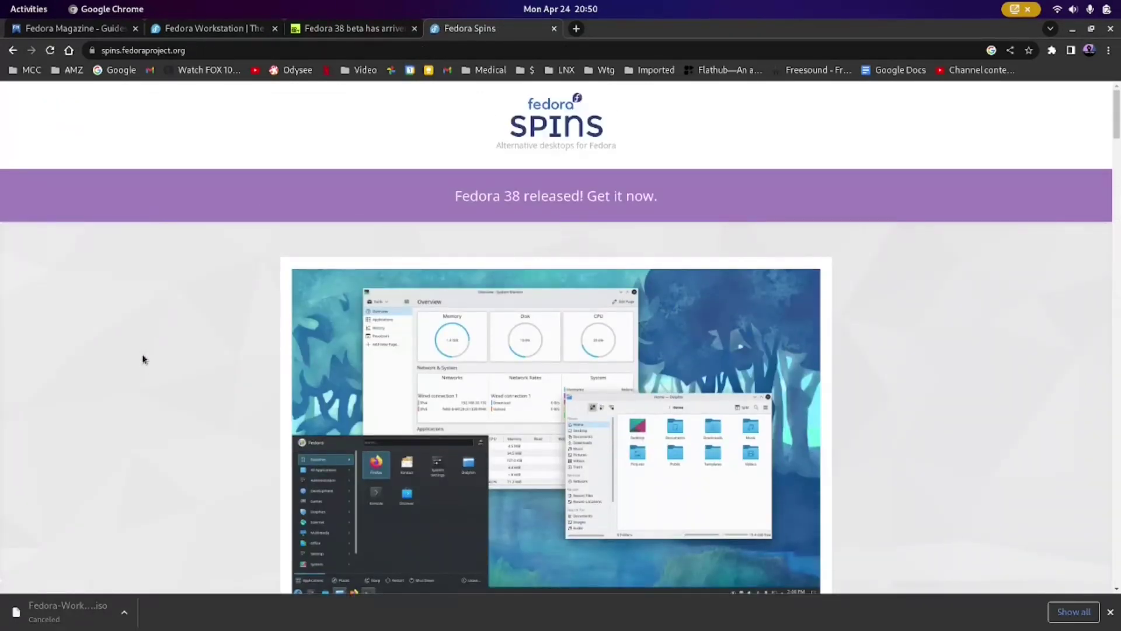
Step: Scroll through the Fedora Spins page of alternative desktops, then ready a new web address
{"action": "scroll", "coordinate": [166, 397], "scroll_direction": "down", "scroll_amount": 10}
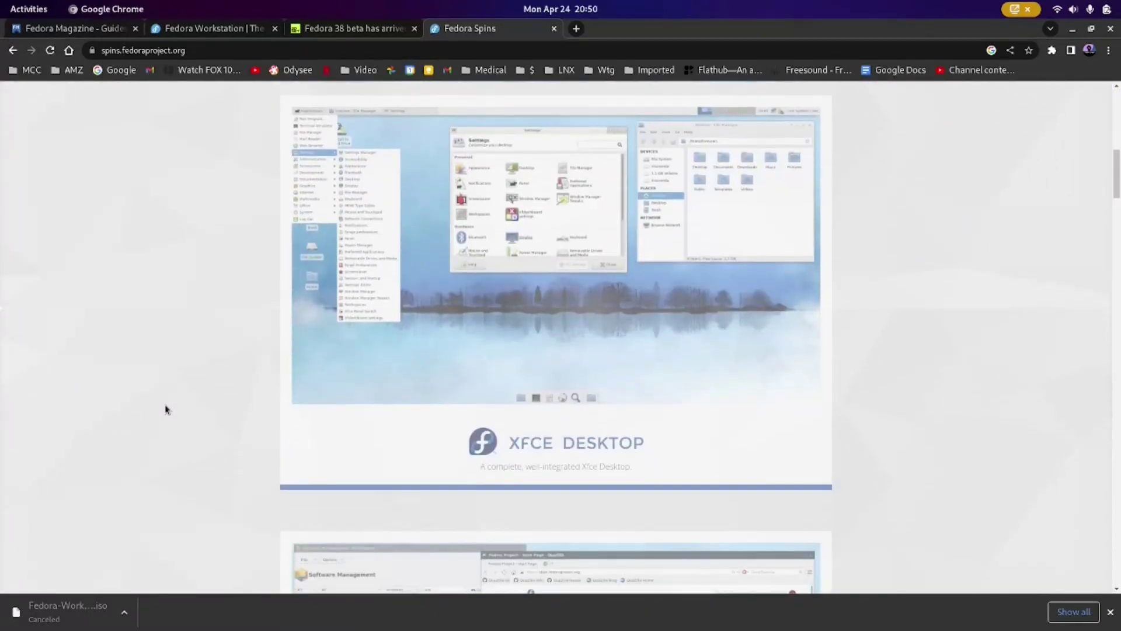
{"action": "scroll", "coordinate": [191, 349], "scroll_direction": "down", "scroll_amount": 3}
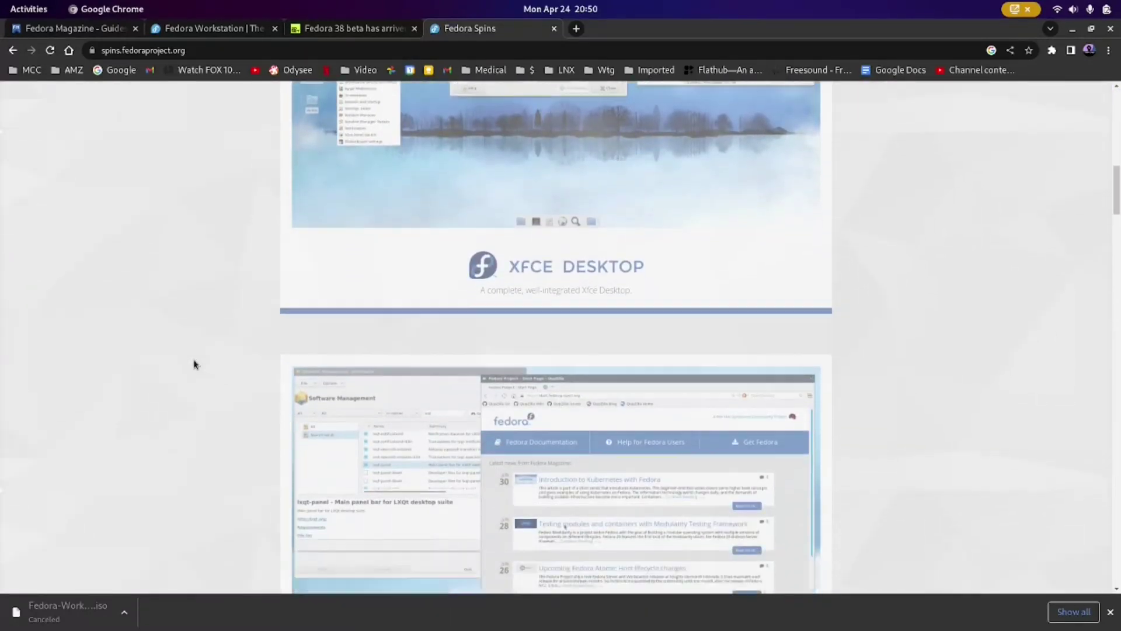
{"action": "scroll", "coordinate": [195, 364], "scroll_direction": "down", "scroll_amount": 4}
{"action": "scroll", "coordinate": [188, 354], "scroll_direction": "down", "scroll_amount": 7}
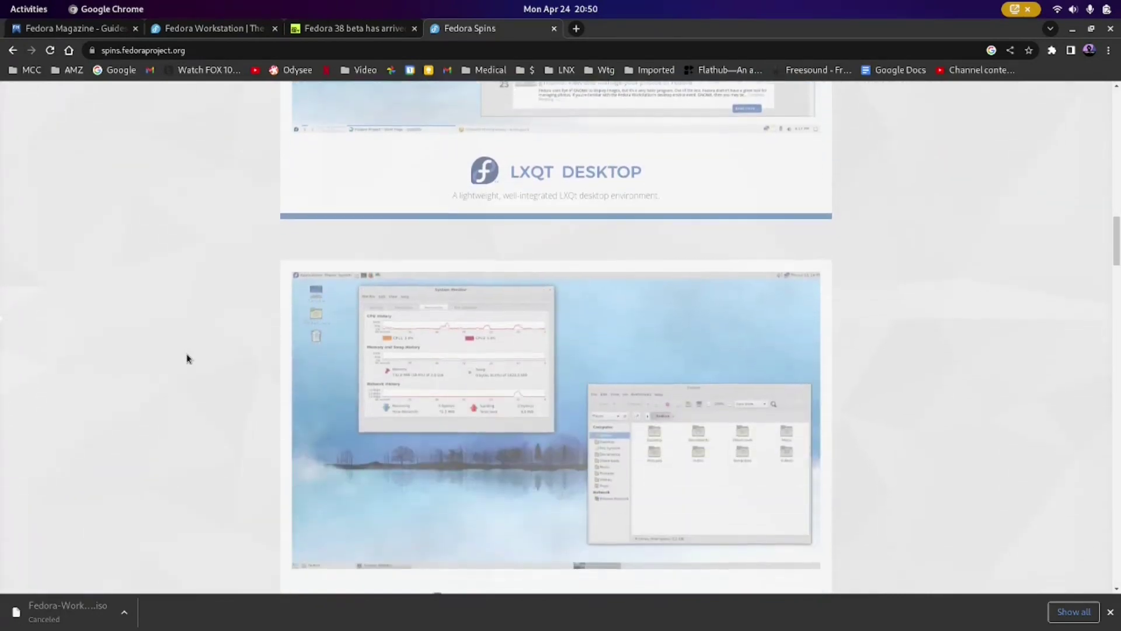
{"action": "scroll", "coordinate": [178, 355], "scroll_direction": "down", "scroll_amount": 8}
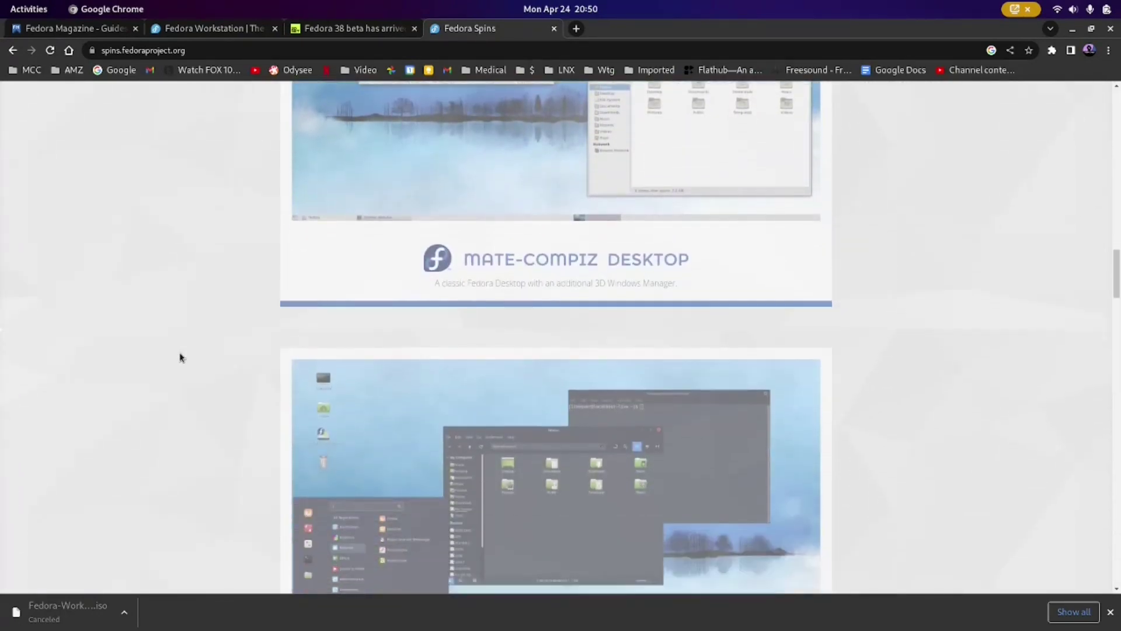
{"action": "scroll", "coordinate": [179, 359], "scroll_direction": "down", "scroll_amount": 10}
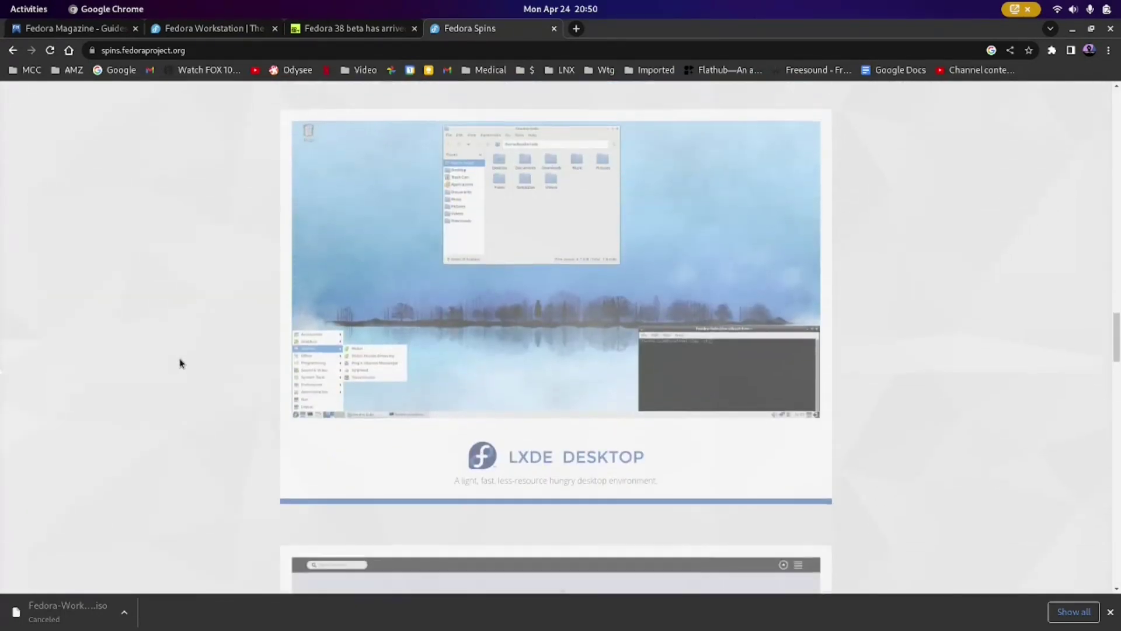
{"action": "scroll", "coordinate": [176, 366], "scroll_direction": "down", "scroll_amount": 10}
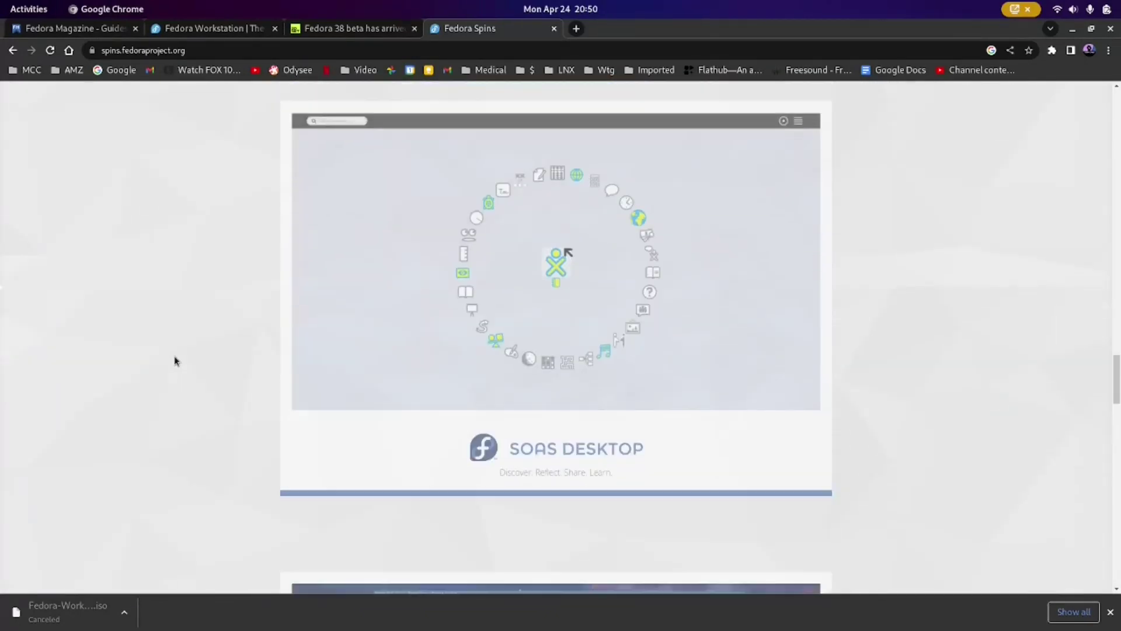
{"action": "scroll", "coordinate": [172, 367], "scroll_direction": "down", "scroll_amount": 10}
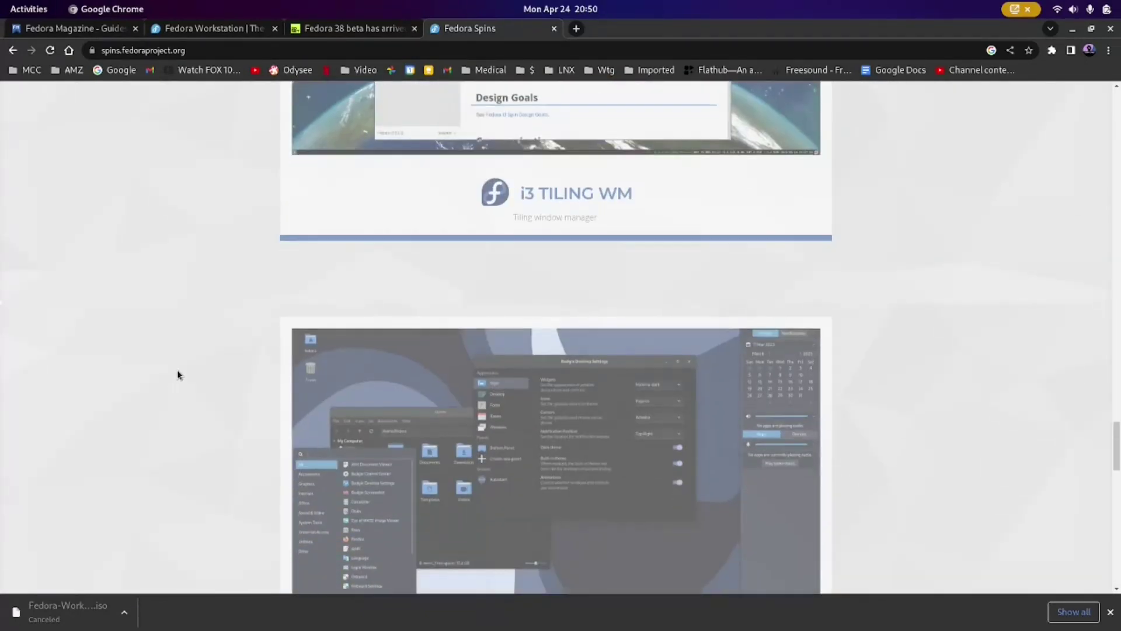
{"action": "scroll", "coordinate": [175, 370], "scroll_direction": "down", "scroll_amount": 10}
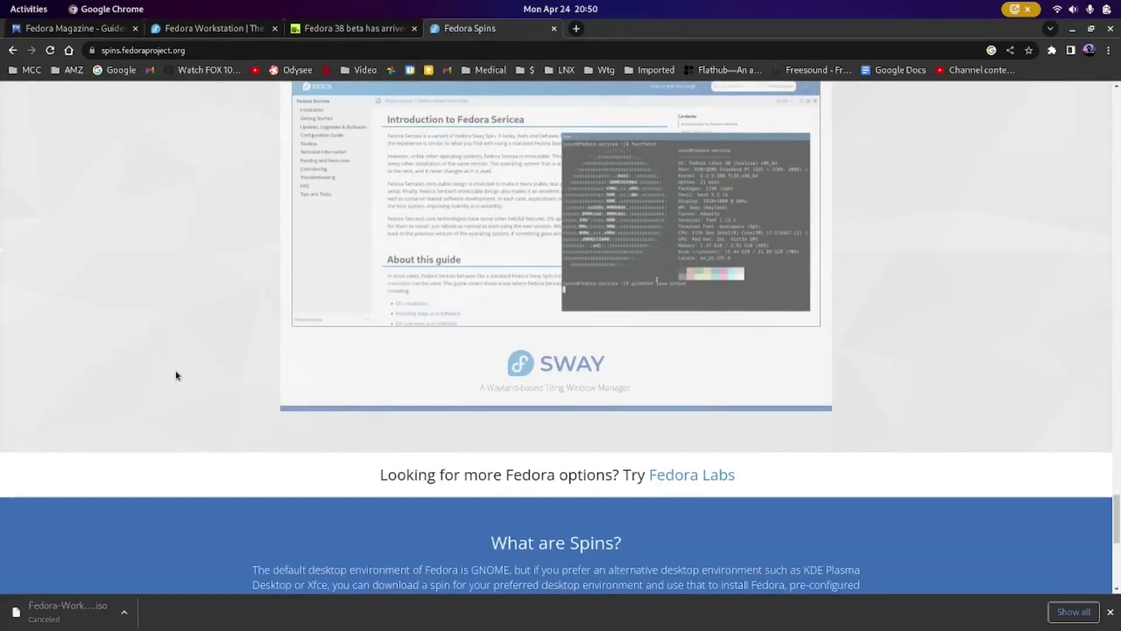
{"action": "scroll", "coordinate": [625, 312], "scroll_direction": "up", "scroll_amount": 2}
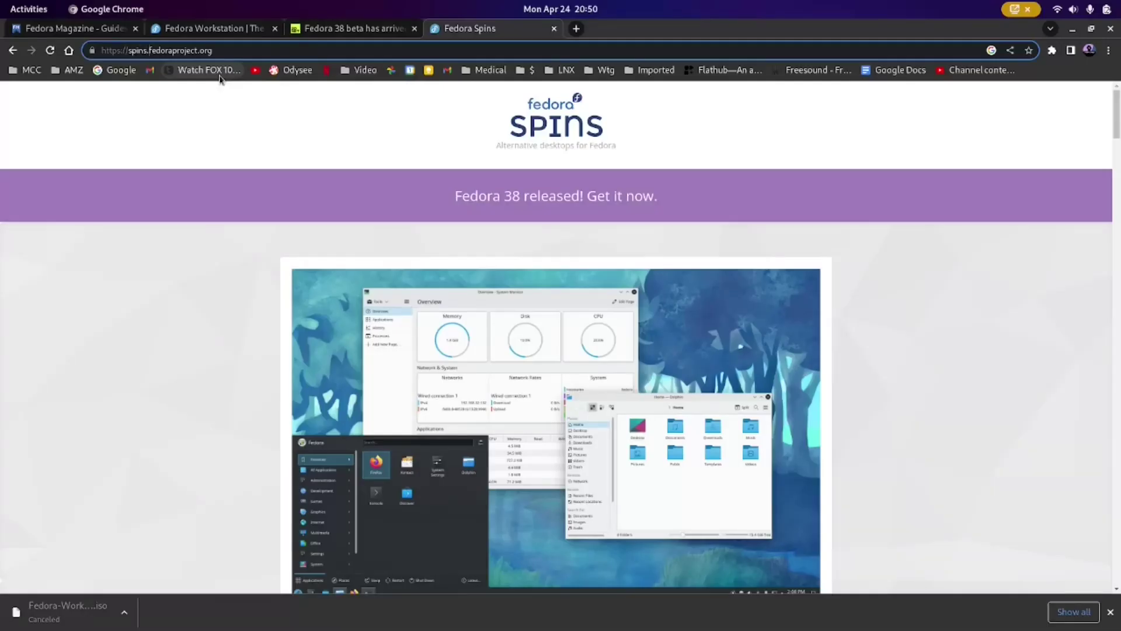
{"action": "key", "text": "ctrl+l"}
Step: Go to fedoraproject.org and open the 'Fedora Linux 38 released!' announcement article
{"action": "type", "text": "fedoraproject.org"}
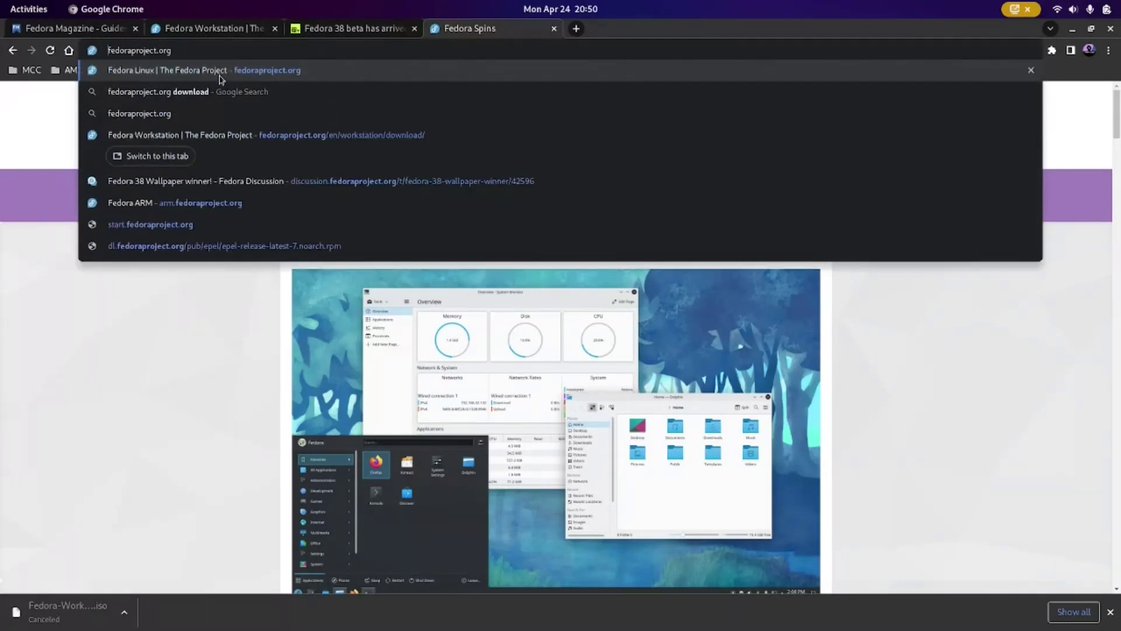
{"action": "left_click", "coordinate": [221, 79]}
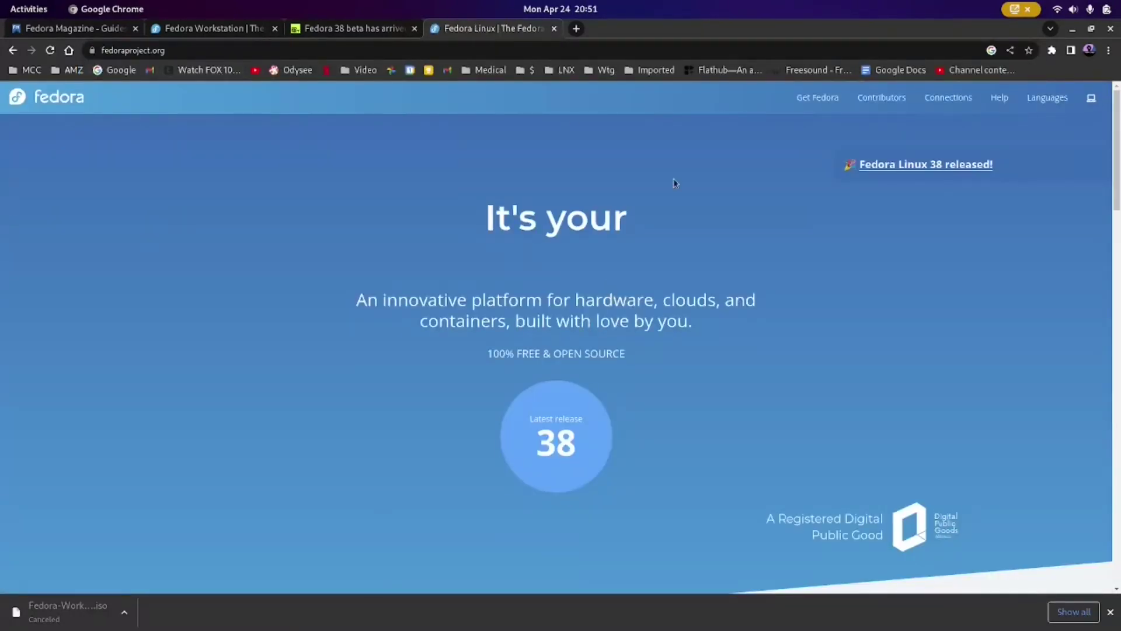
{"action": "left_click", "coordinate": [945, 166]}
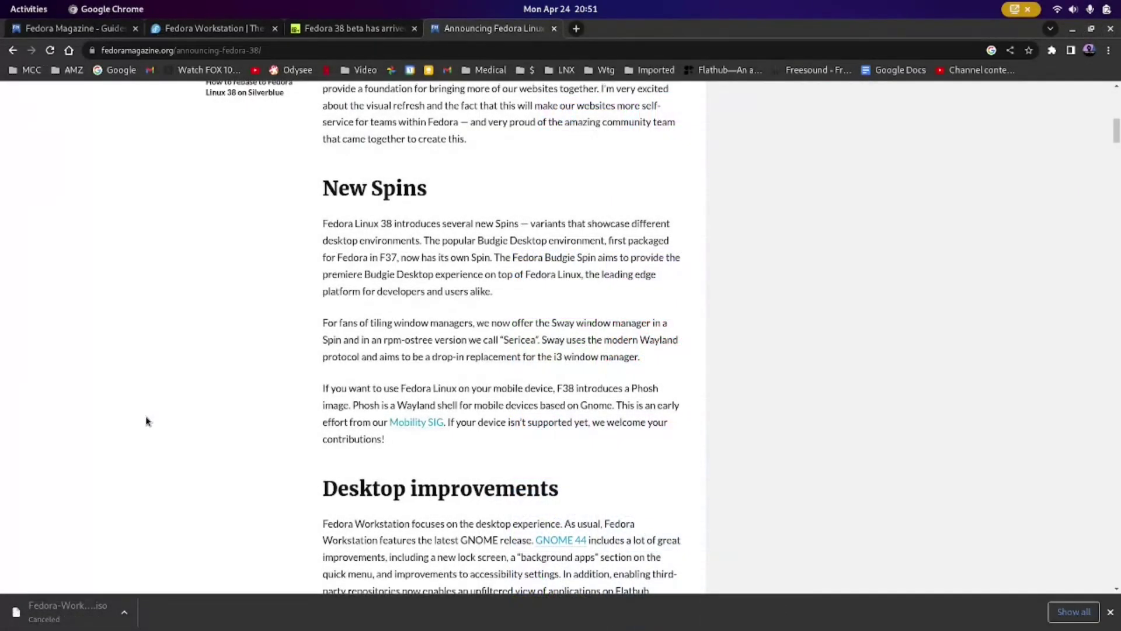
{"action": "scroll", "coordinate": [155, 432], "scroll_direction": "down", "scroll_amount": 9}
{"action": "scroll", "coordinate": [161, 433], "scroll_direction": "down", "scroll_amount": 12}
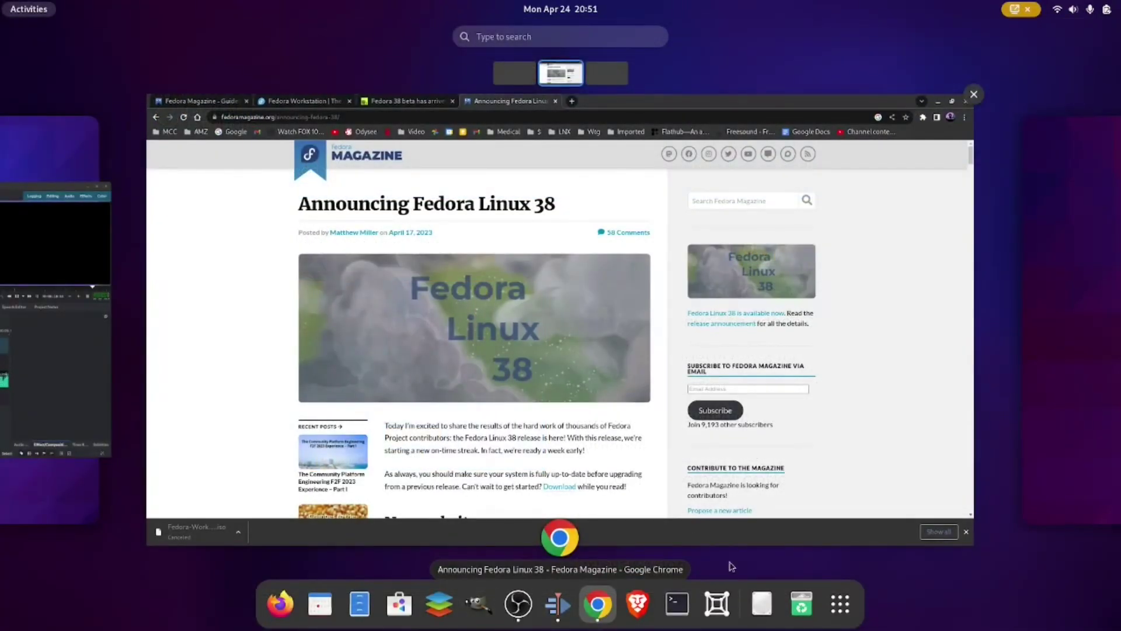
Step: Launch Extension Manager from the app grid and expand, then collapse, the Dash to Dock details
{"action": "left_click", "coordinate": [840, 604]}
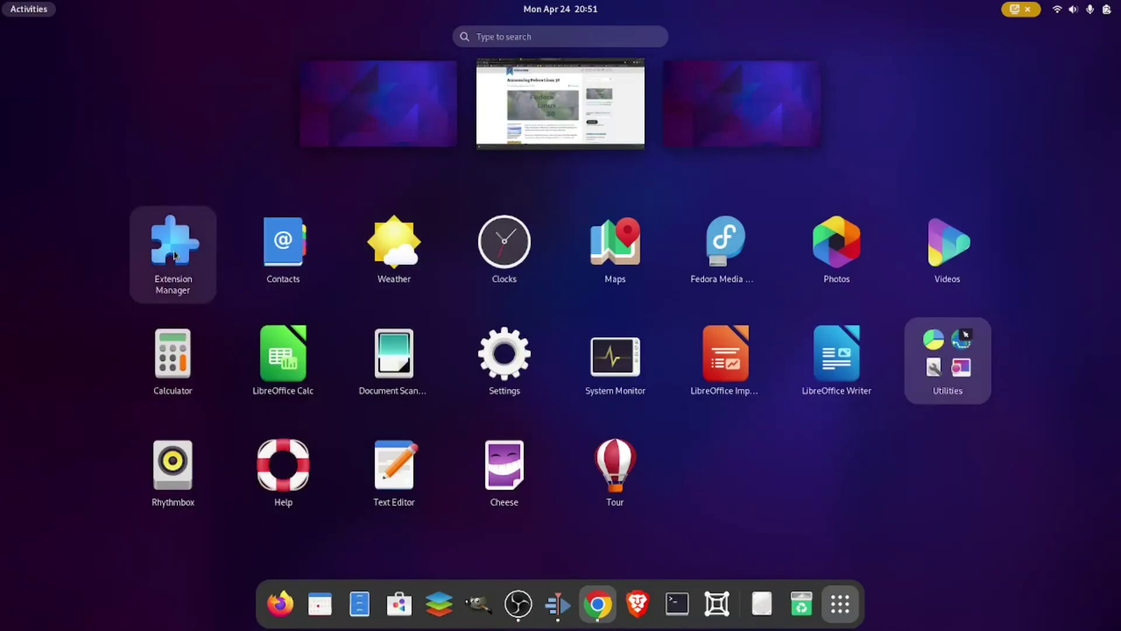
{"action": "key", "text": "super"}
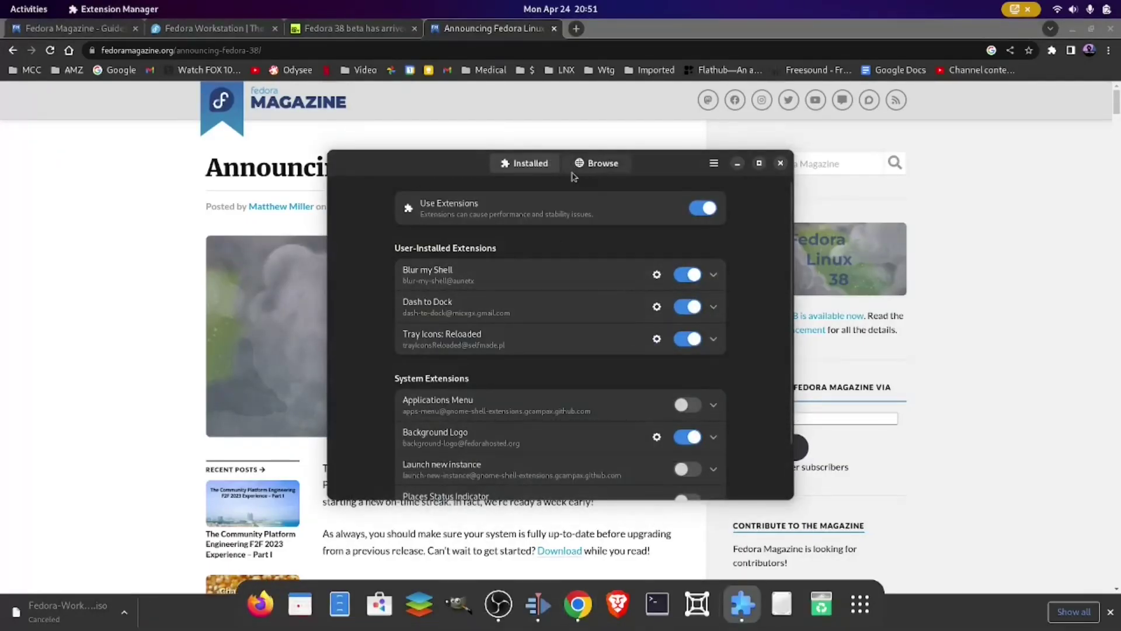
{"action": "left_click", "coordinate": [437, 307]}
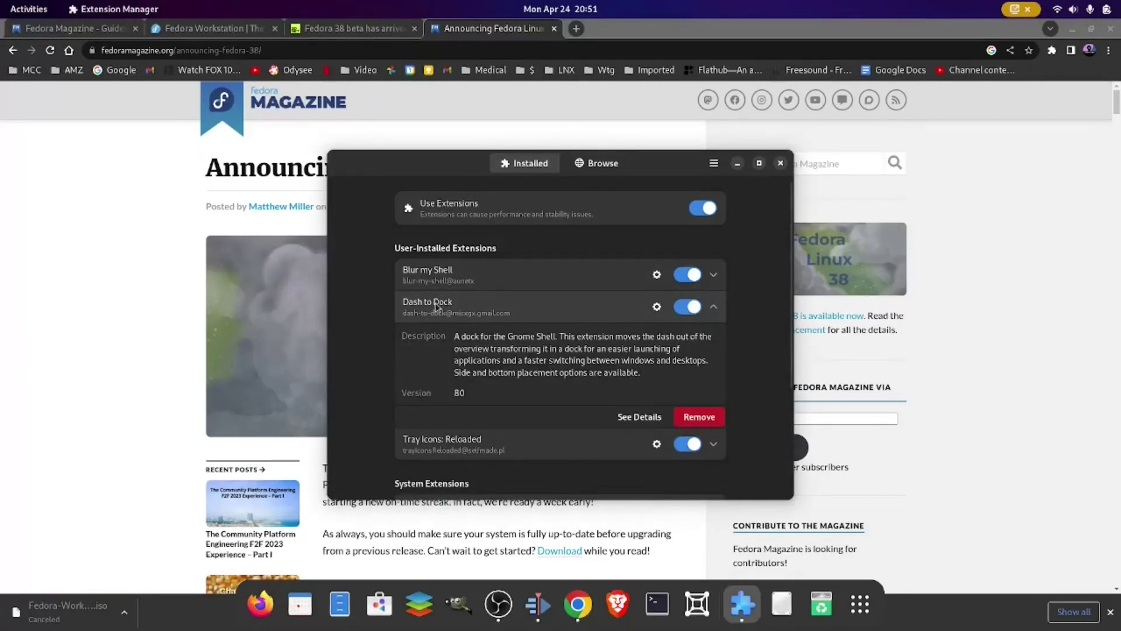
{"action": "scroll", "coordinate": [374, 320], "scroll_direction": "down", "scroll_amount": 1}
{"action": "scroll", "coordinate": [372, 317], "scroll_direction": "up", "scroll_amount": 1}
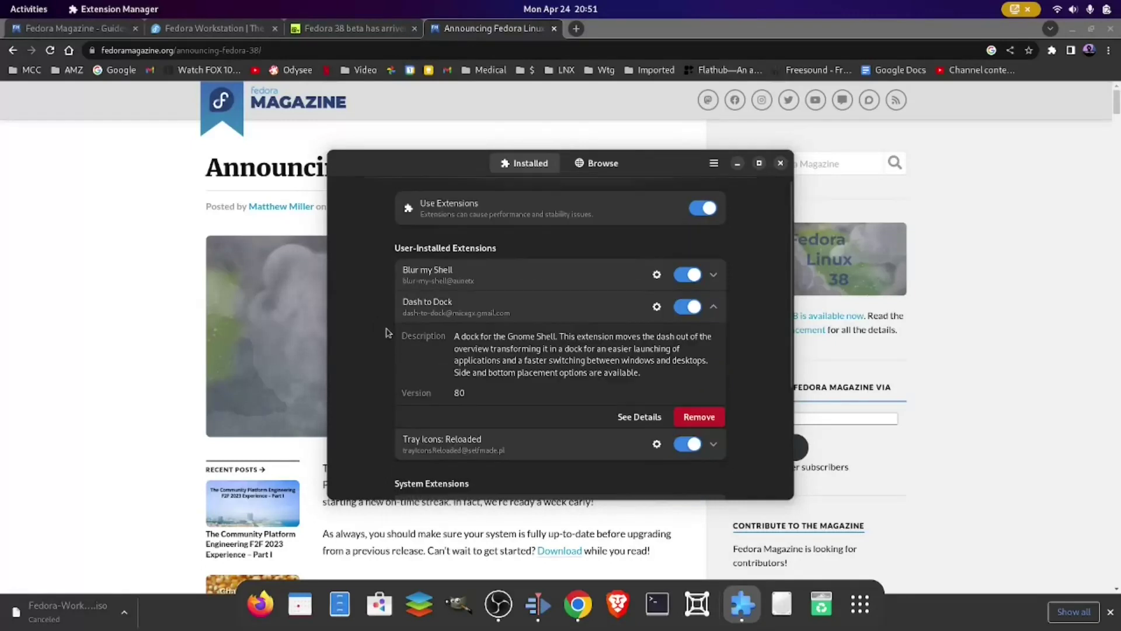
{"action": "left_click", "coordinate": [445, 314]}
Step: Expand and collapse the Blur my Shell and Tray Icons: Reloaded details, then go to Browse
{"action": "left_click", "coordinate": [451, 288]}
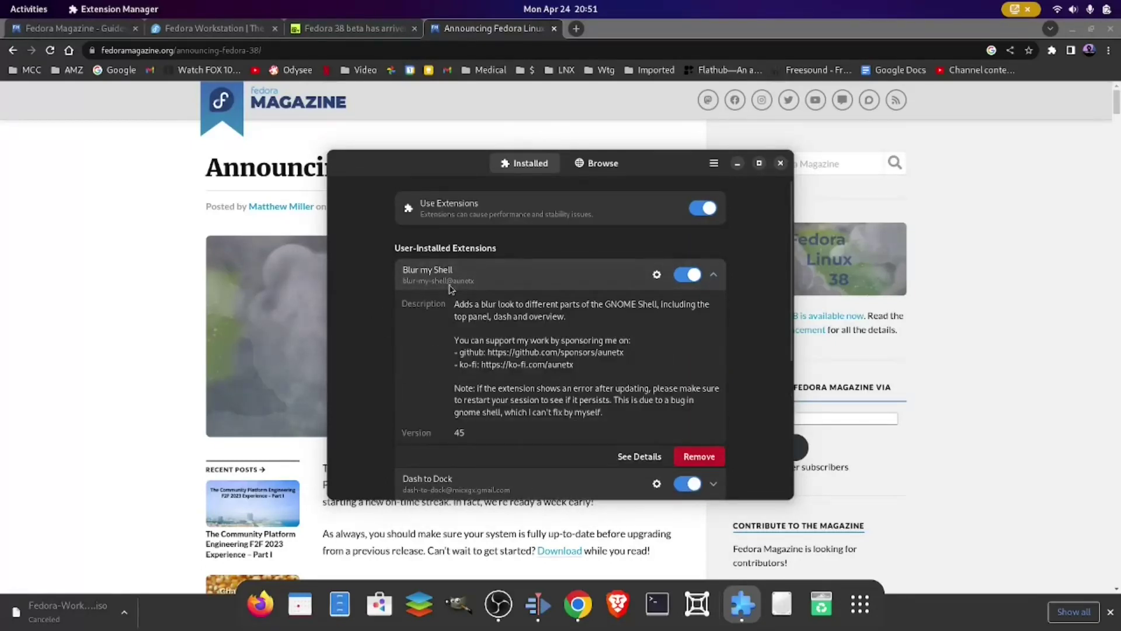
{"action": "left_click", "coordinate": [445, 284]}
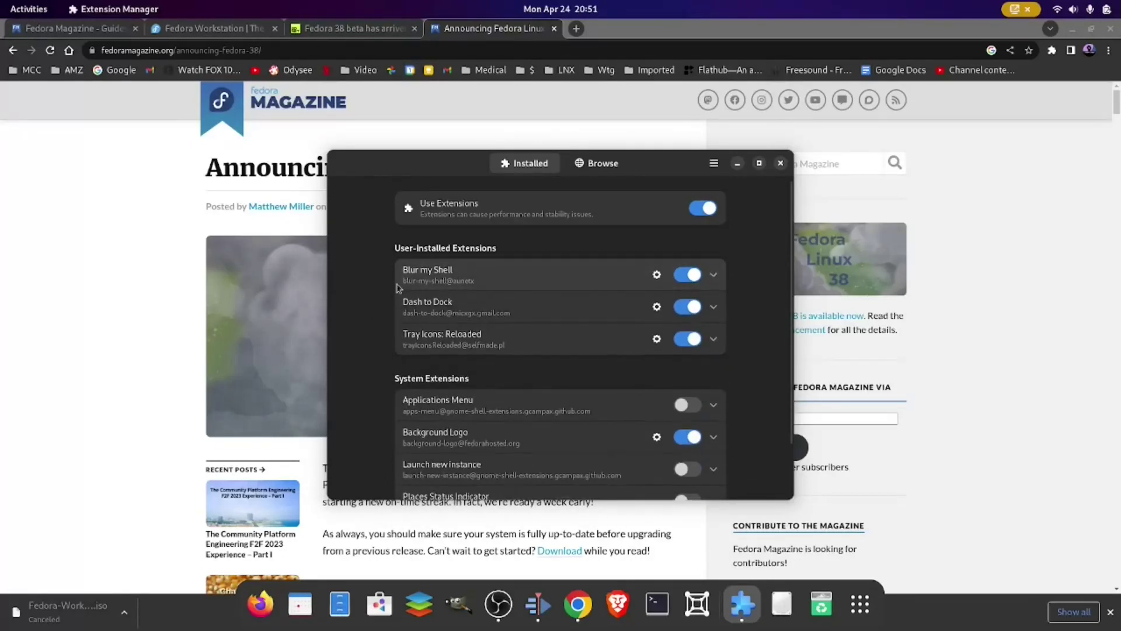
{"action": "scroll", "coordinate": [377, 296], "scroll_direction": "down", "scroll_amount": 2}
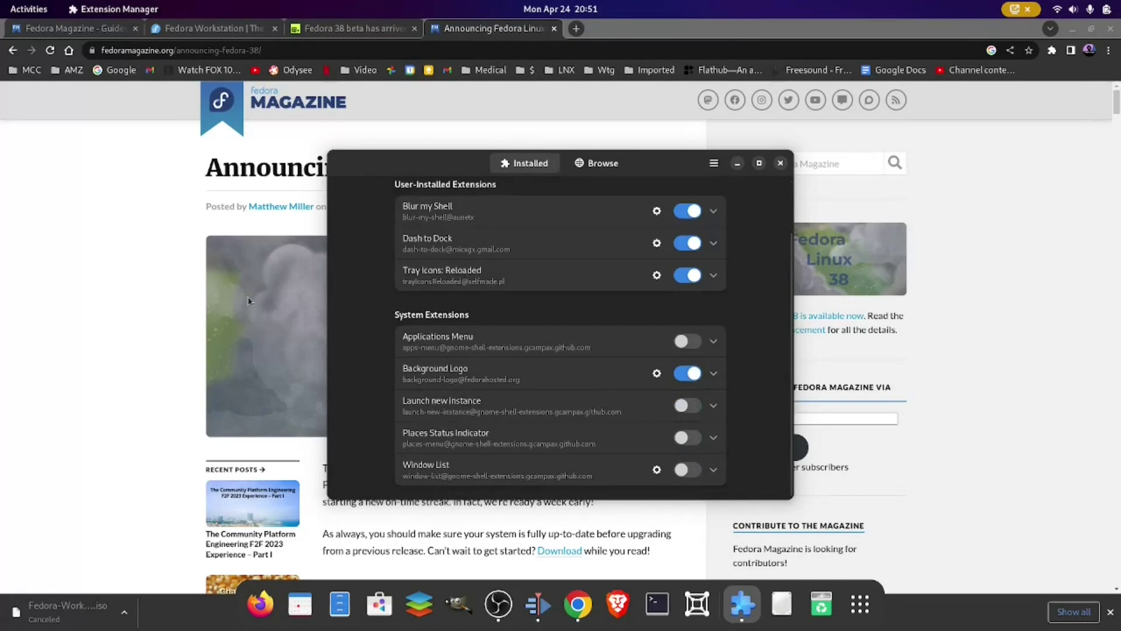
{"action": "left_click", "coordinate": [495, 285]}
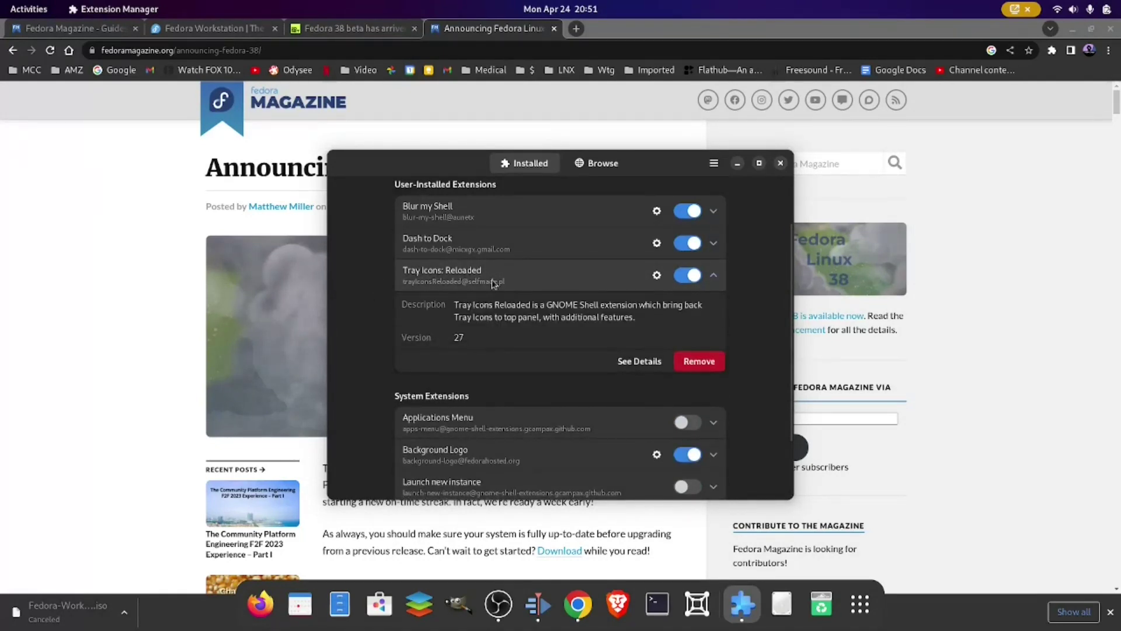
{"action": "left_click", "coordinate": [490, 281]}
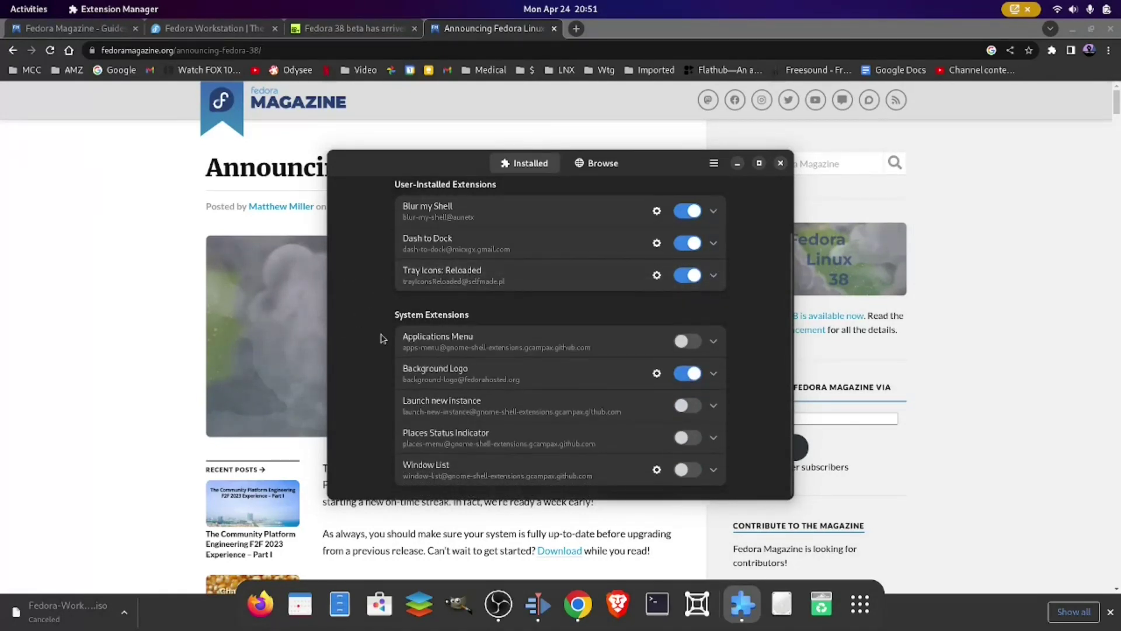
{"action": "scroll", "coordinate": [399, 382], "scroll_direction": "up", "scroll_amount": 2}
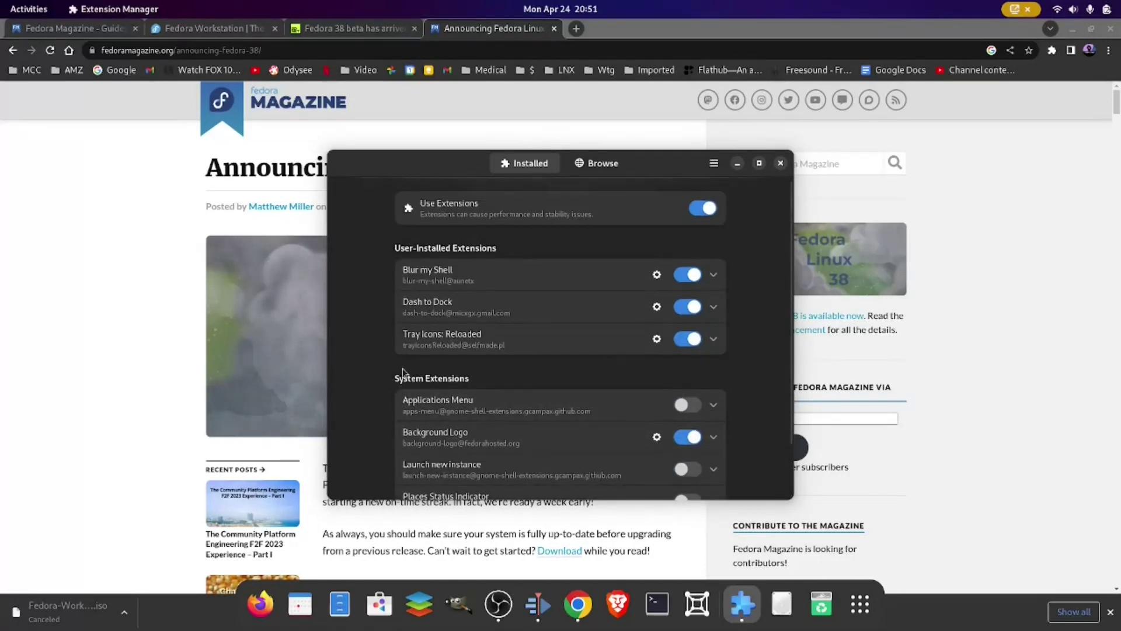
{"action": "left_click", "coordinate": [600, 164]}
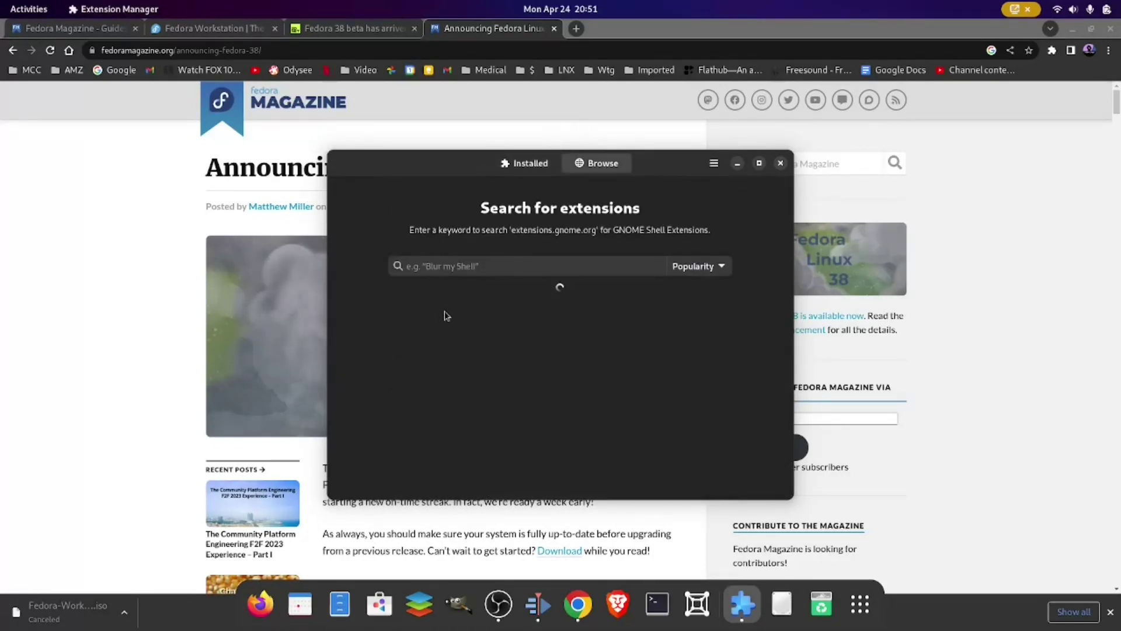
Step: Search Browse for 'dash to panel', view Dash to Panel's details, then close Extension Manager
{"action": "left_click", "coordinate": [480, 267]}
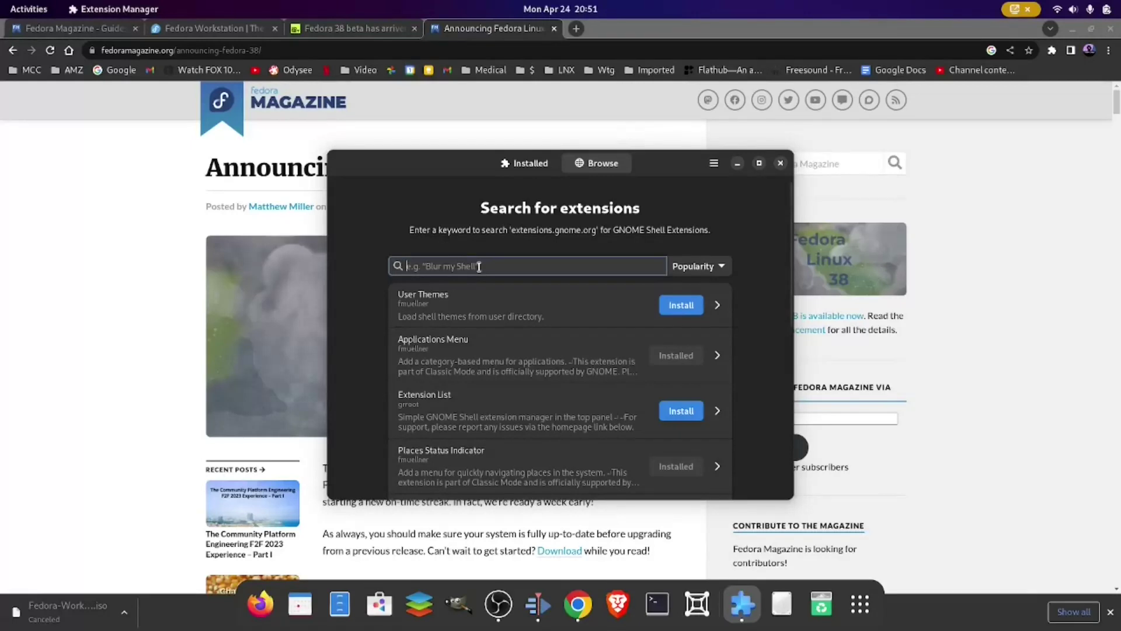
{"action": "type", "text": "da"}
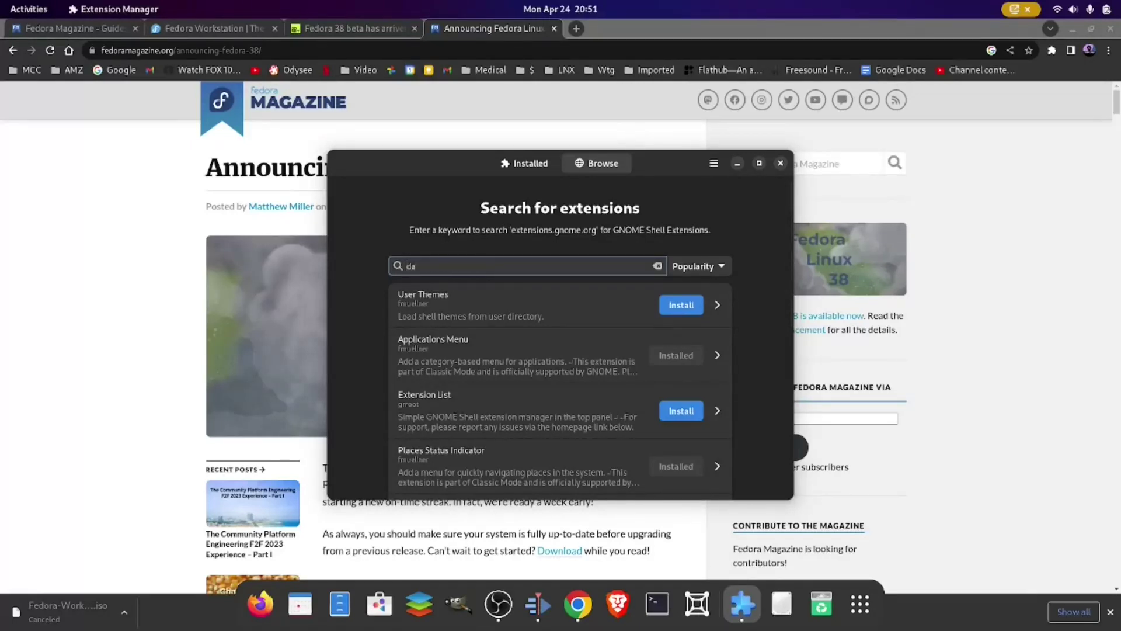
{"action": "type", "text": "sh to panel"}
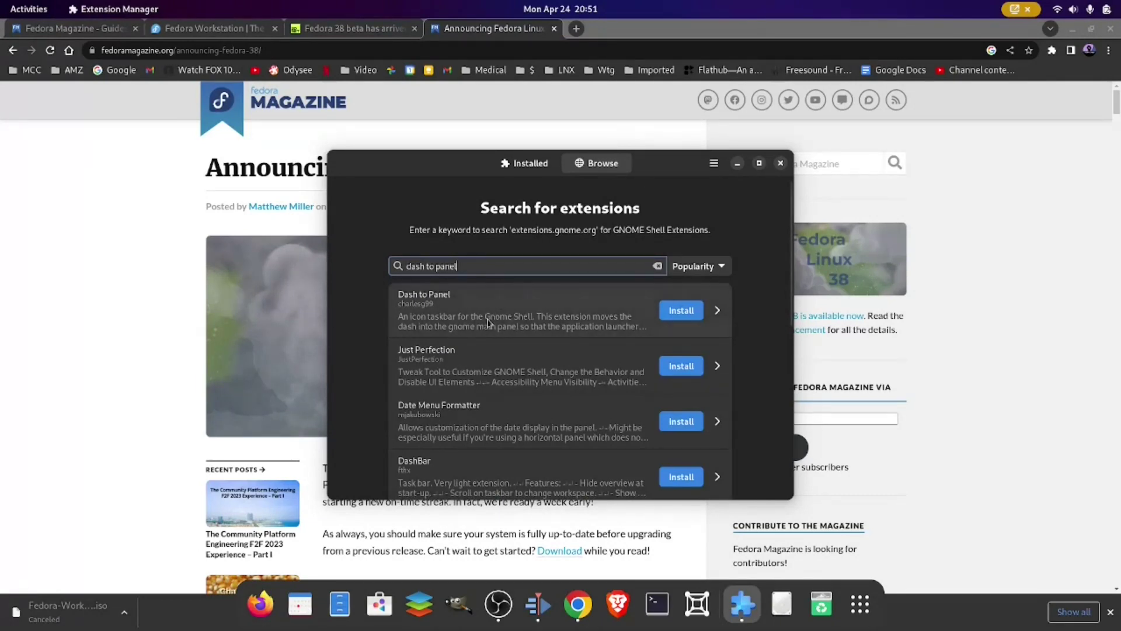
{"action": "left_click", "coordinate": [489, 320]}
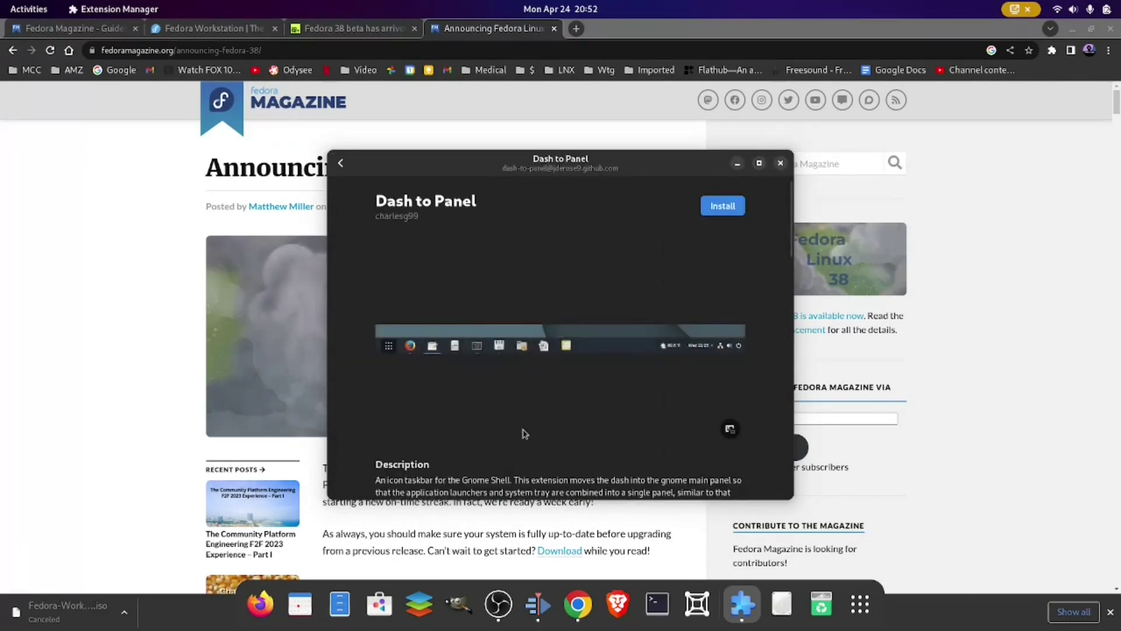
{"action": "left_click", "coordinate": [781, 163]}
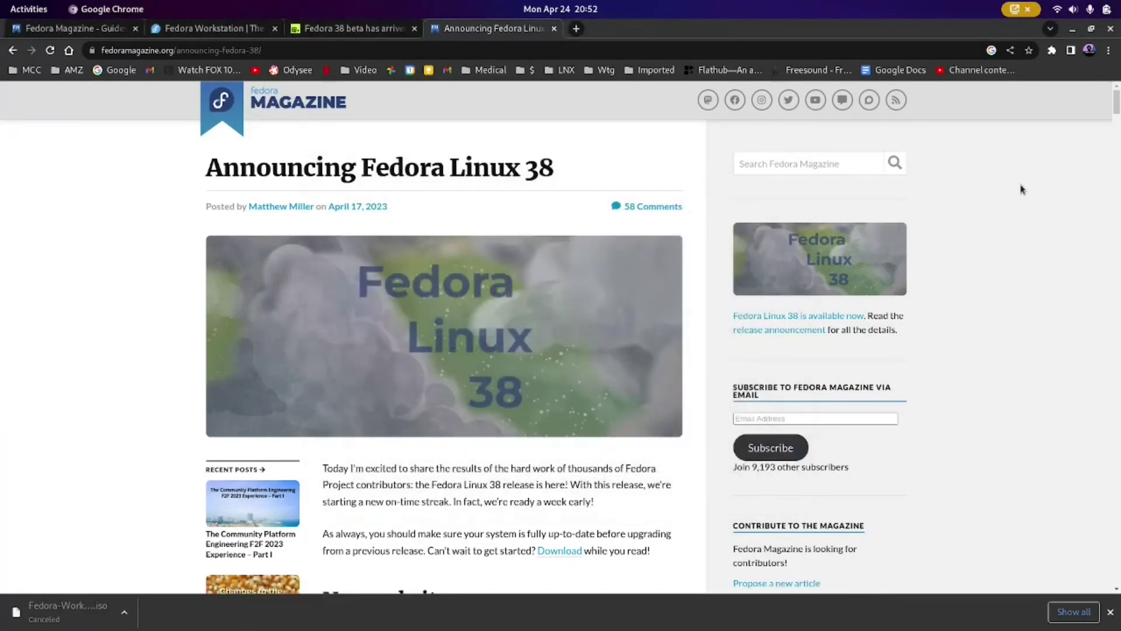
Step: Step through all GNOME Tour pages to 'That's it. Have a nice day!' and close the Tour
{"action": "left_click", "coordinate": [7, 6]}
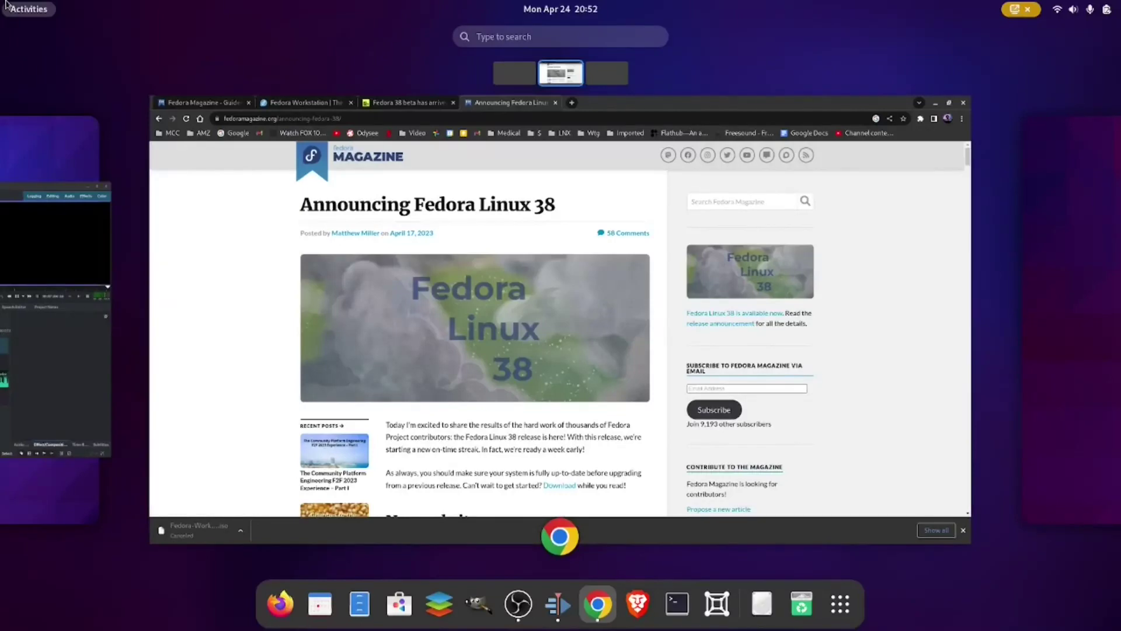
{"action": "scroll", "coordinate": [243, 238], "scroll_direction": "down", "scroll_amount": 1}
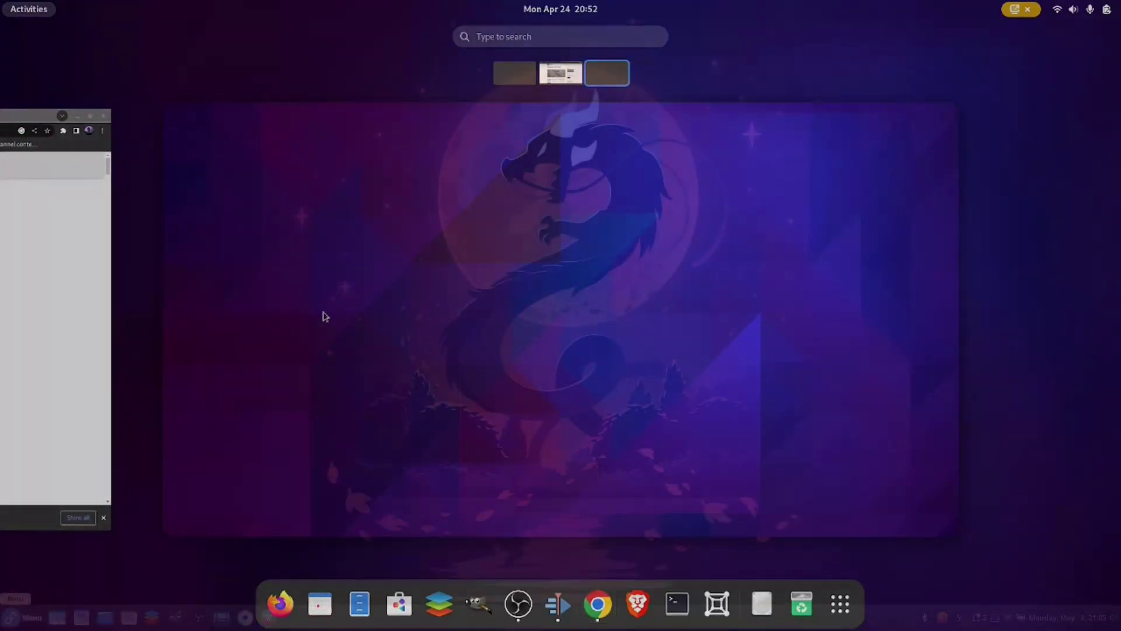
{"action": "scroll", "coordinate": [321, 315], "scroll_direction": "up", "scroll_amount": 1}
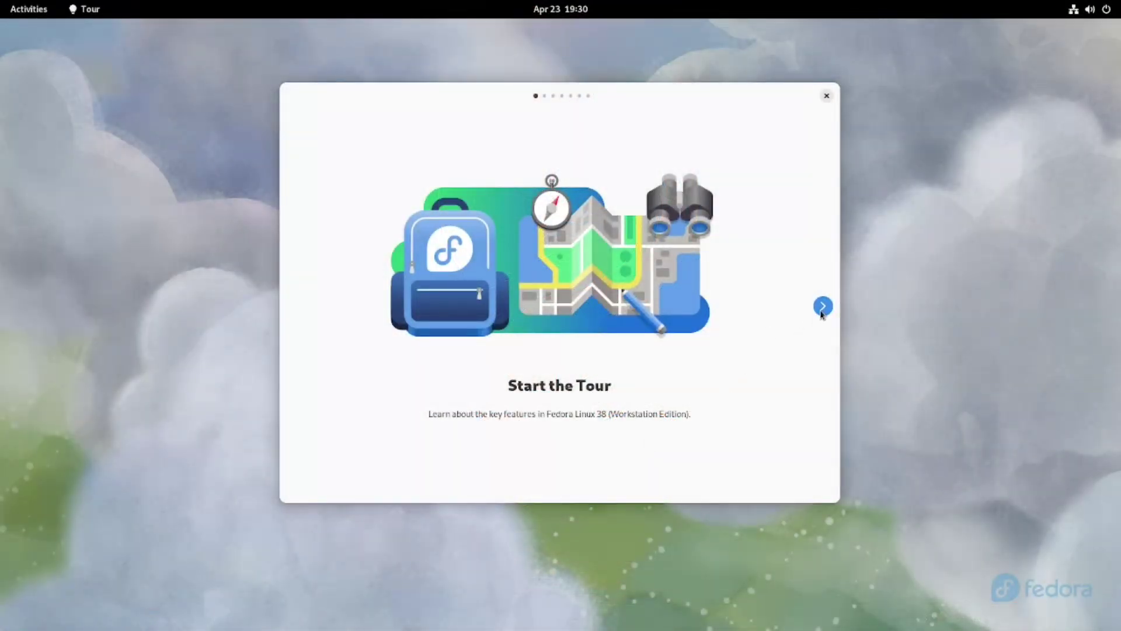
{"action": "left_click", "coordinate": [823, 307]}
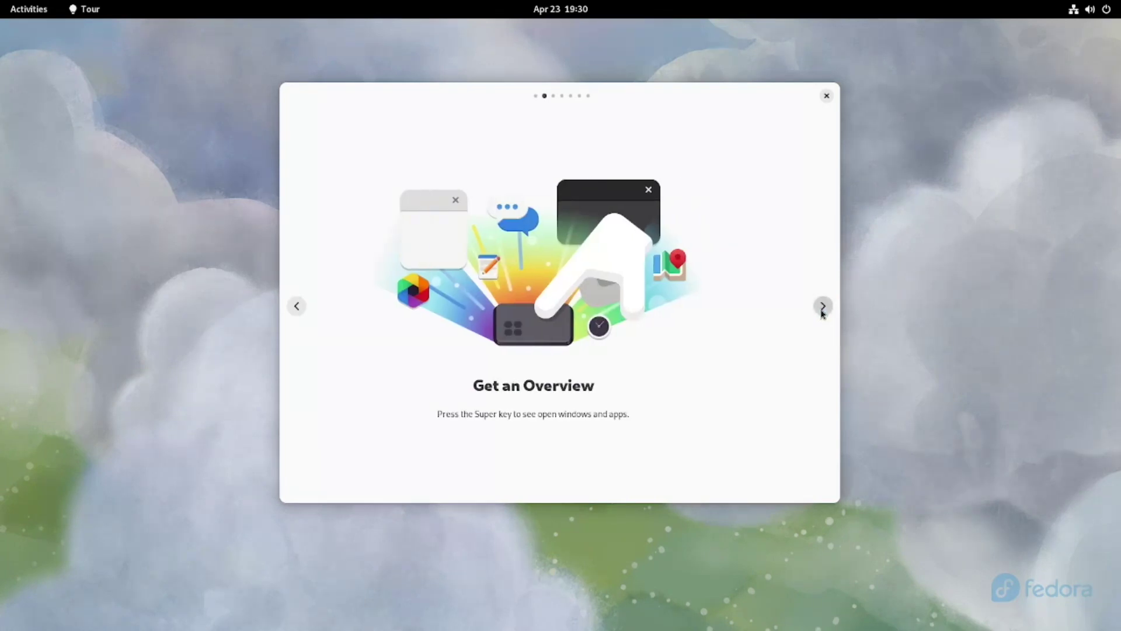
{"action": "left_click", "coordinate": [823, 308]}
{"action": "left_click", "coordinate": [824, 307]}
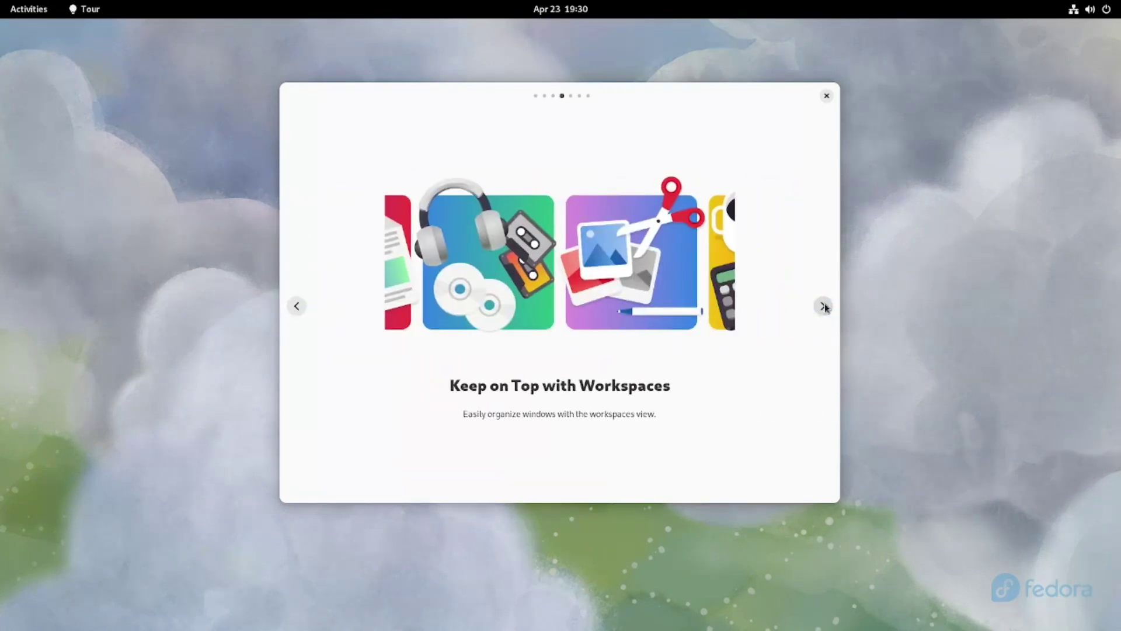
{"action": "left_click", "coordinate": [823, 306]}
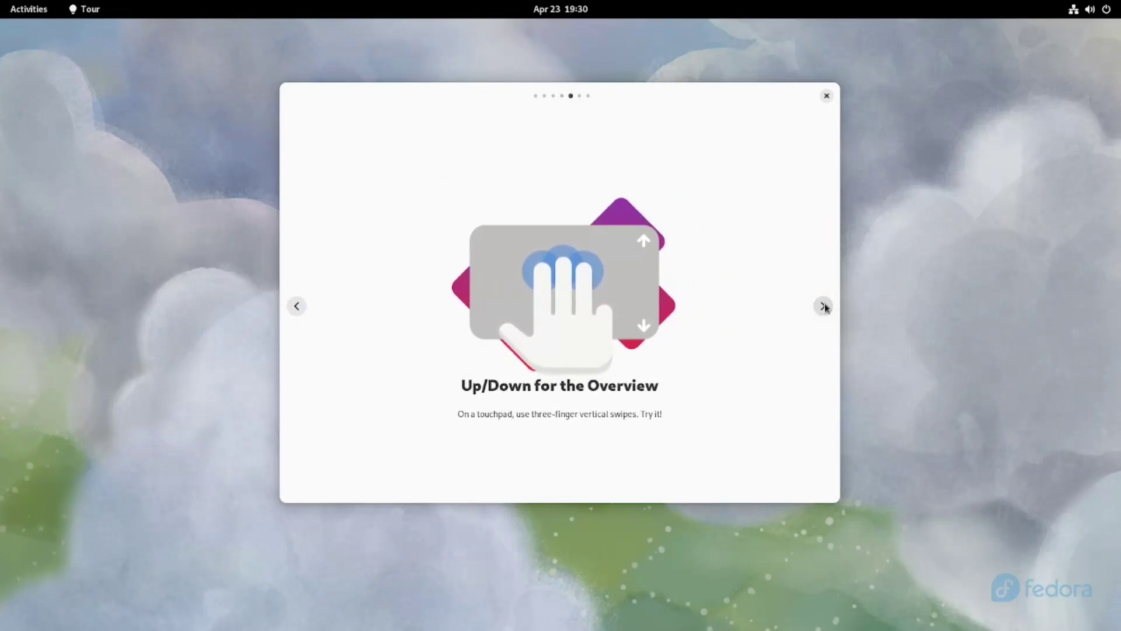
{"action": "left_click", "coordinate": [824, 307]}
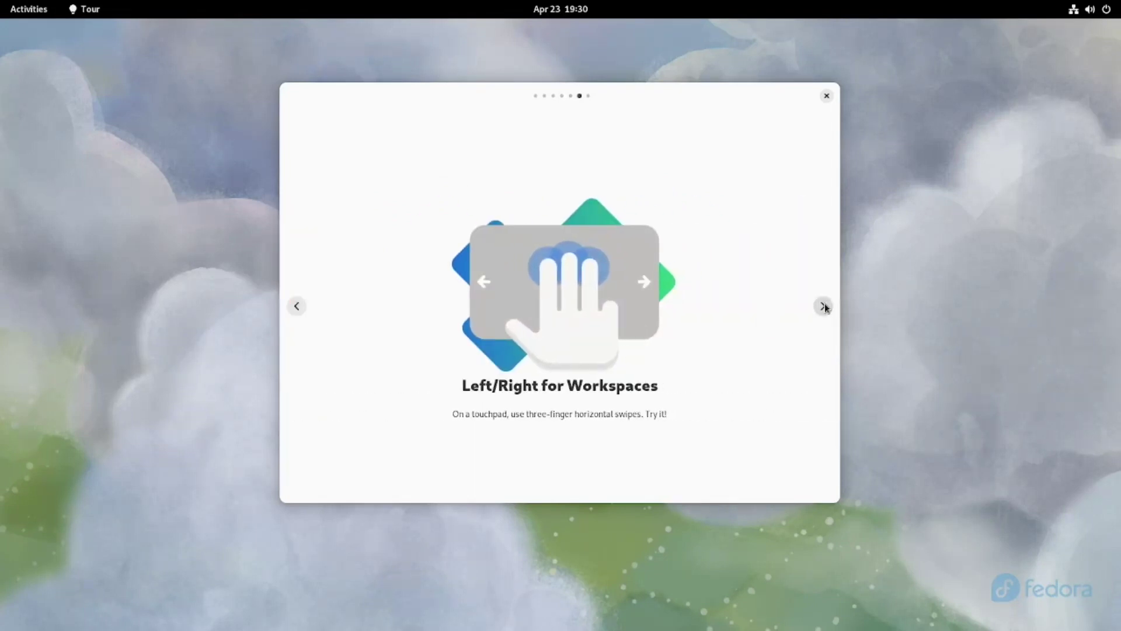
{"action": "left_click", "coordinate": [823, 307]}
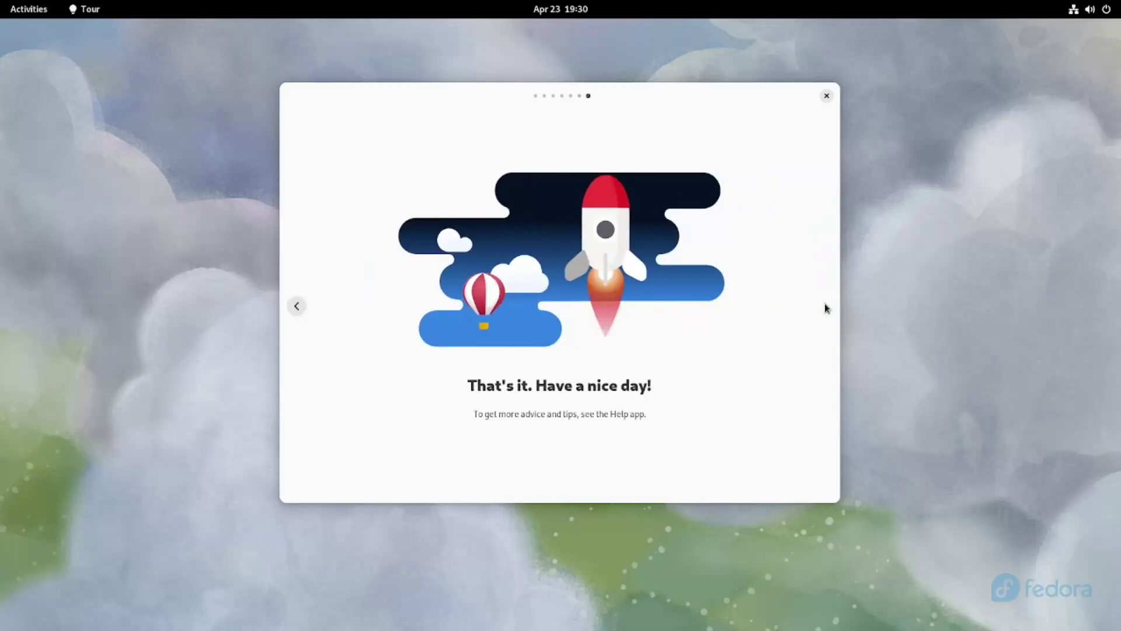
{"action": "left_click", "coordinate": [829, 97]}
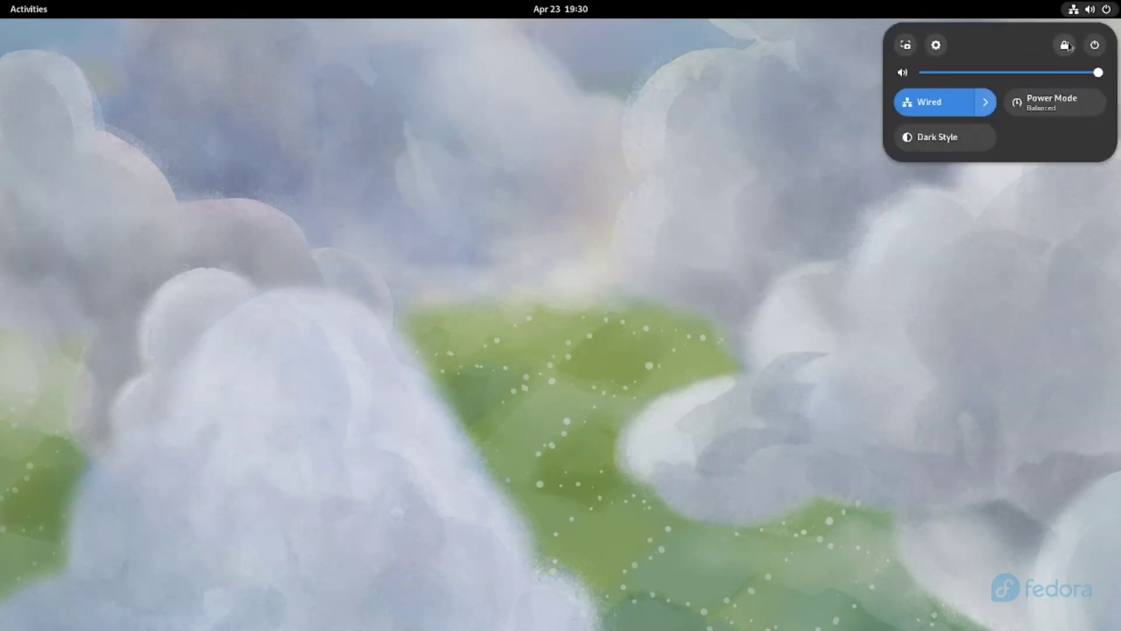
Step: Open Settings from the quick-settings gear and go to the About page
{"action": "left_click", "coordinate": [936, 45]}
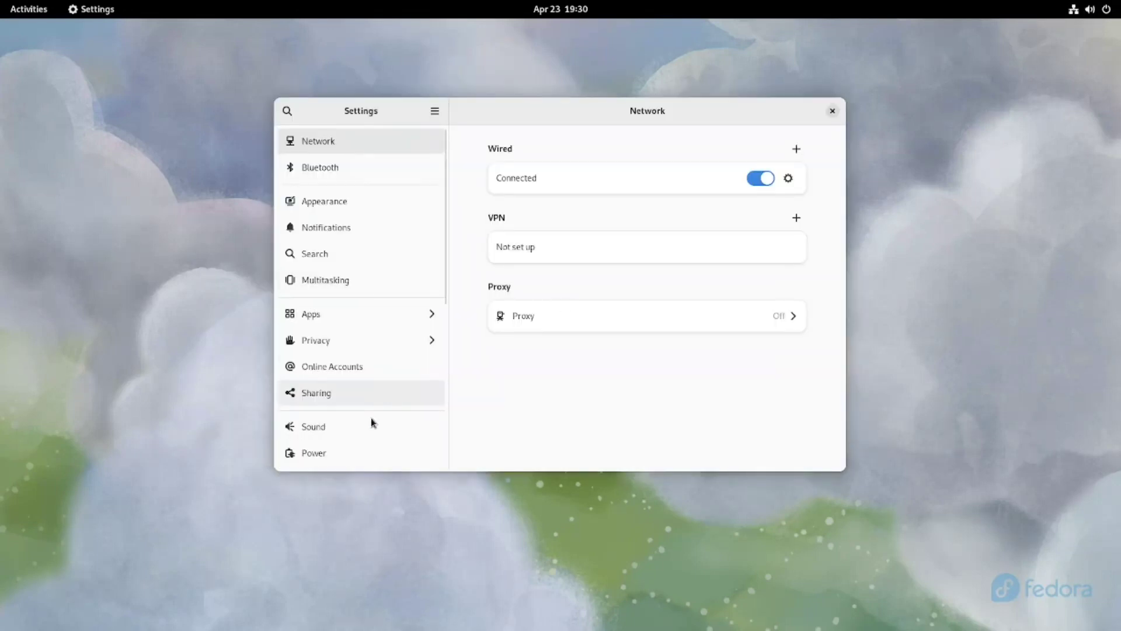
{"action": "scroll", "coordinate": [350, 419], "scroll_direction": "down", "scroll_amount": 3}
{"action": "scroll", "coordinate": [341, 414], "scroll_direction": "down", "scroll_amount": 8}
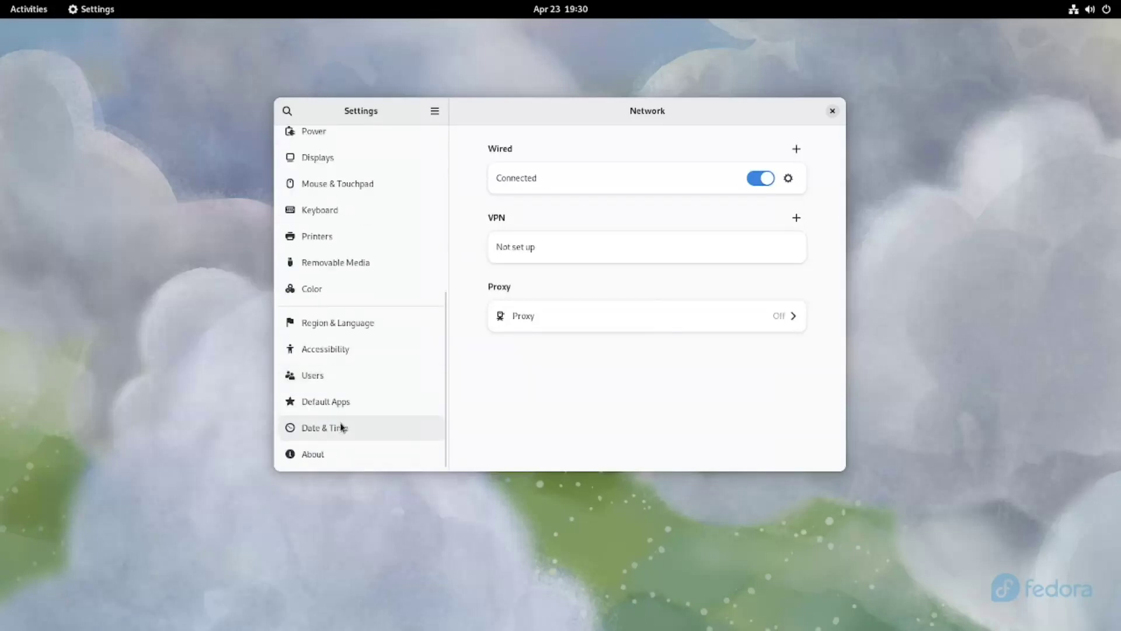
{"action": "left_click", "coordinate": [328, 455]}
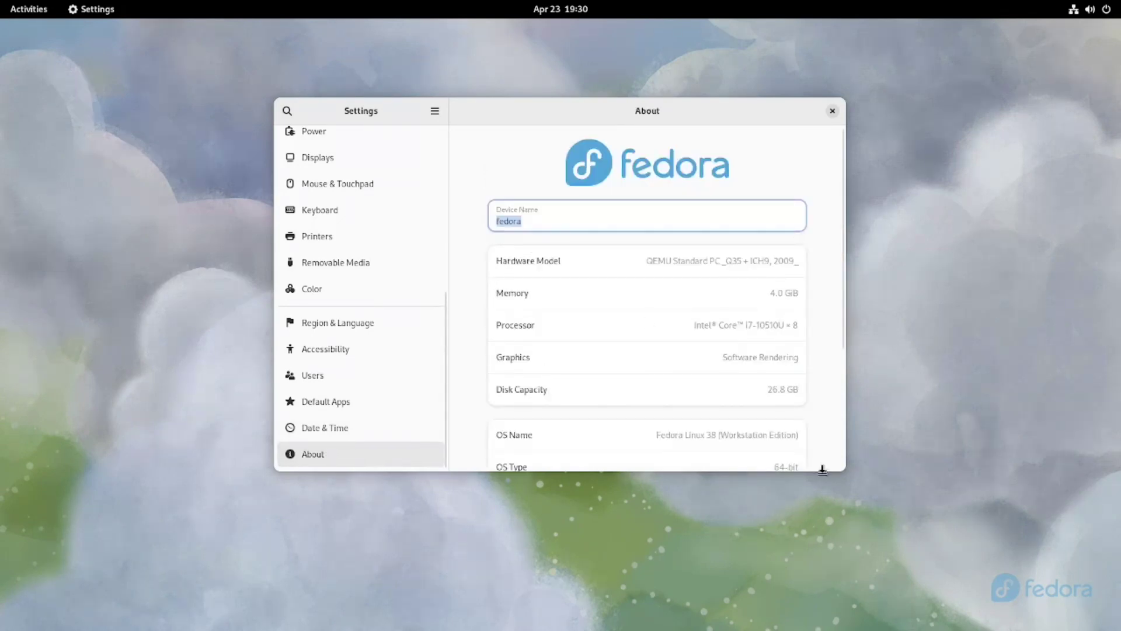
Step: Enlarge and raise the Settings window to reveal all About details, then close it
{"action": "left_click_drag", "start_coordinate": [822, 471], "coordinate": [820, 614]}
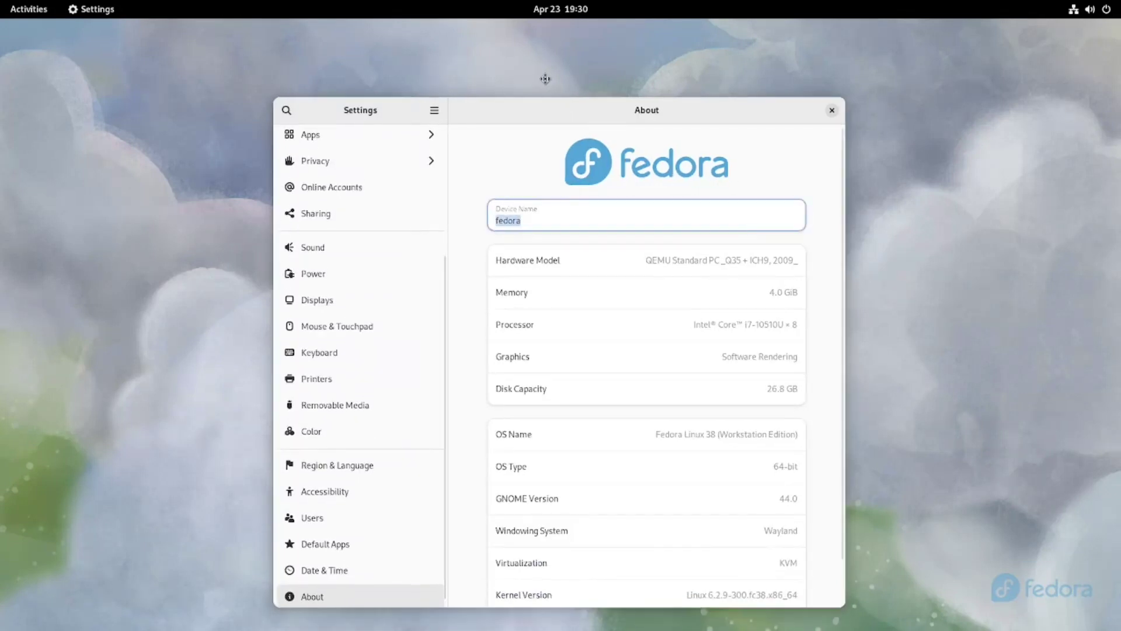
{"action": "left_click_drag", "start_coordinate": [541, 110], "coordinate": [527, 39]}
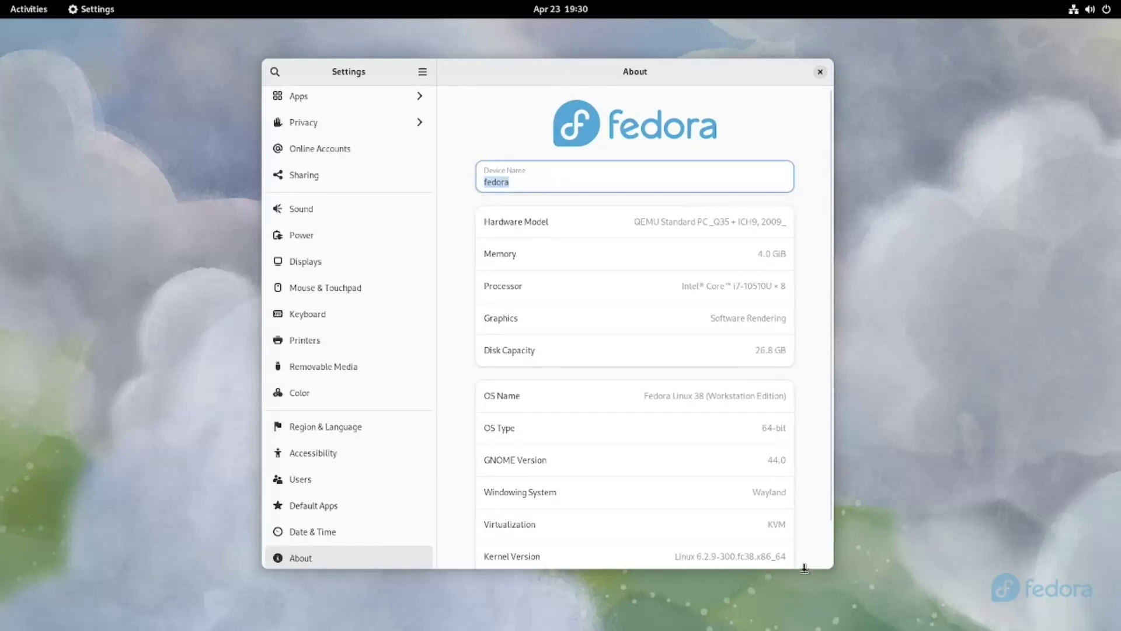
{"action": "left_click_drag", "start_coordinate": [805, 569], "coordinate": [807, 613]}
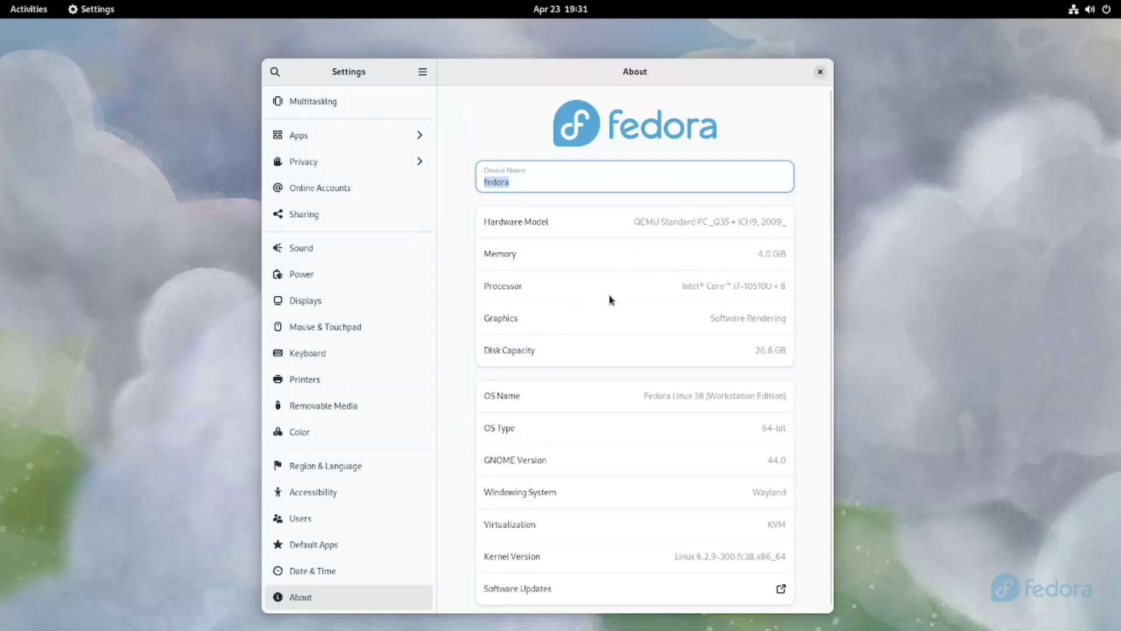
{"action": "left_click", "coordinate": [824, 71]}
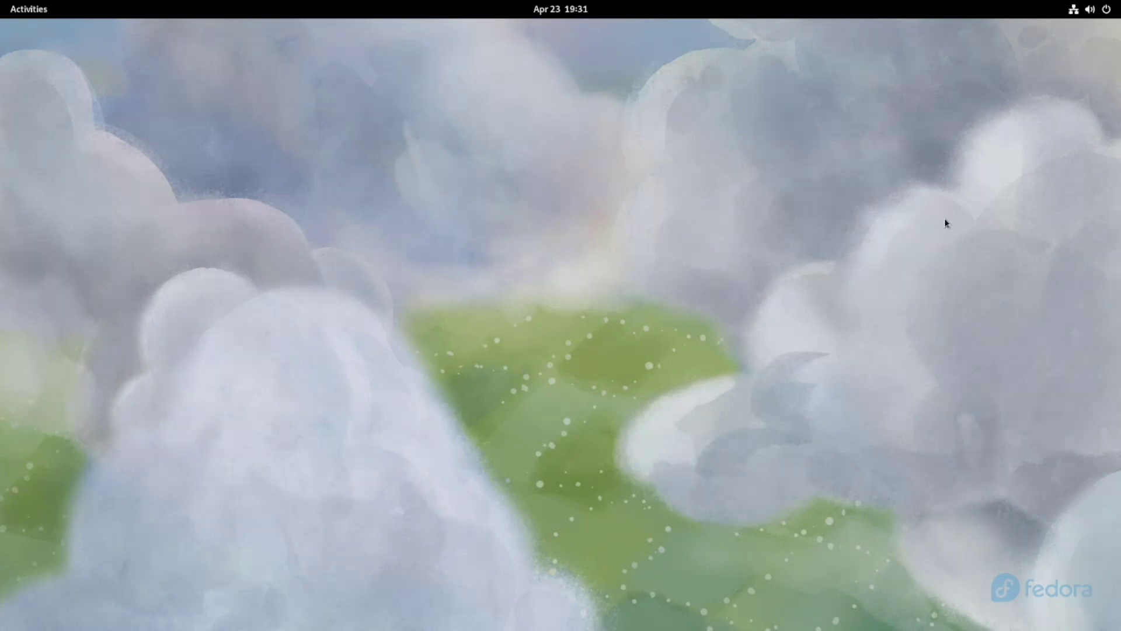
Step: Launch GNOME Software from the Activities dash and bring up its app search field
{"action": "left_click", "coordinate": [3, 5]}
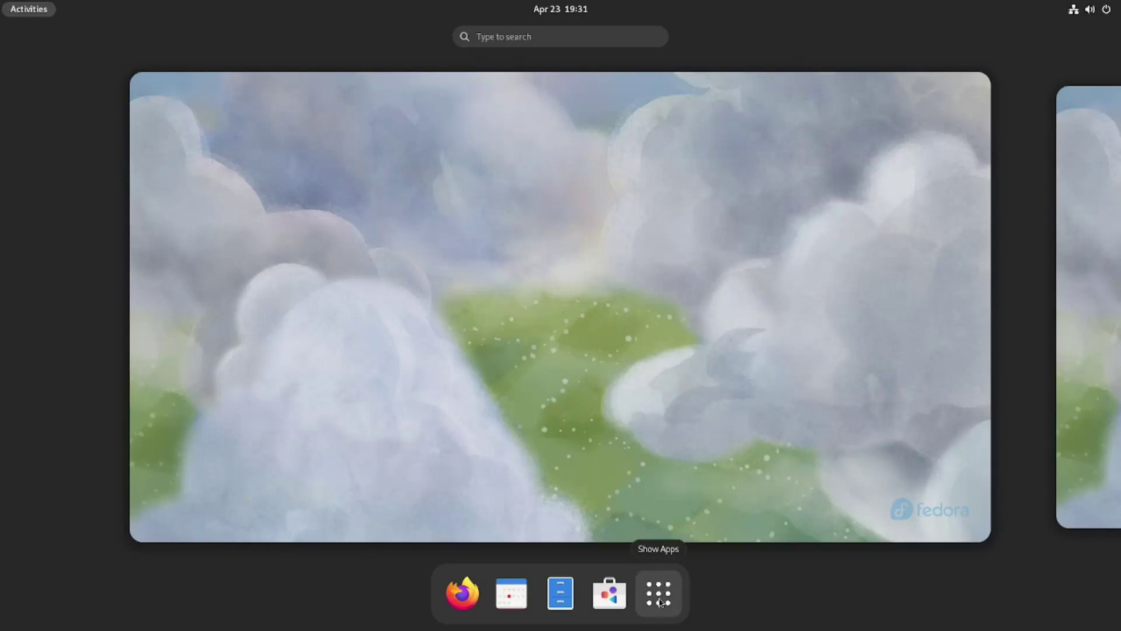
{"action": "left_click", "coordinate": [611, 600]}
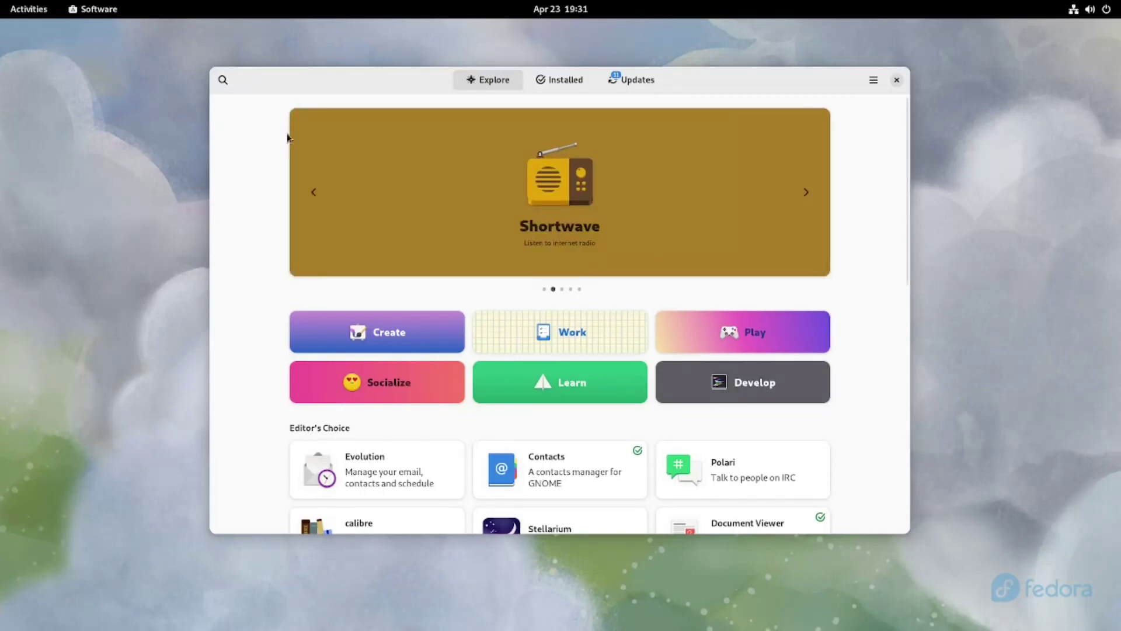
{"action": "left_click", "coordinate": [222, 82]}
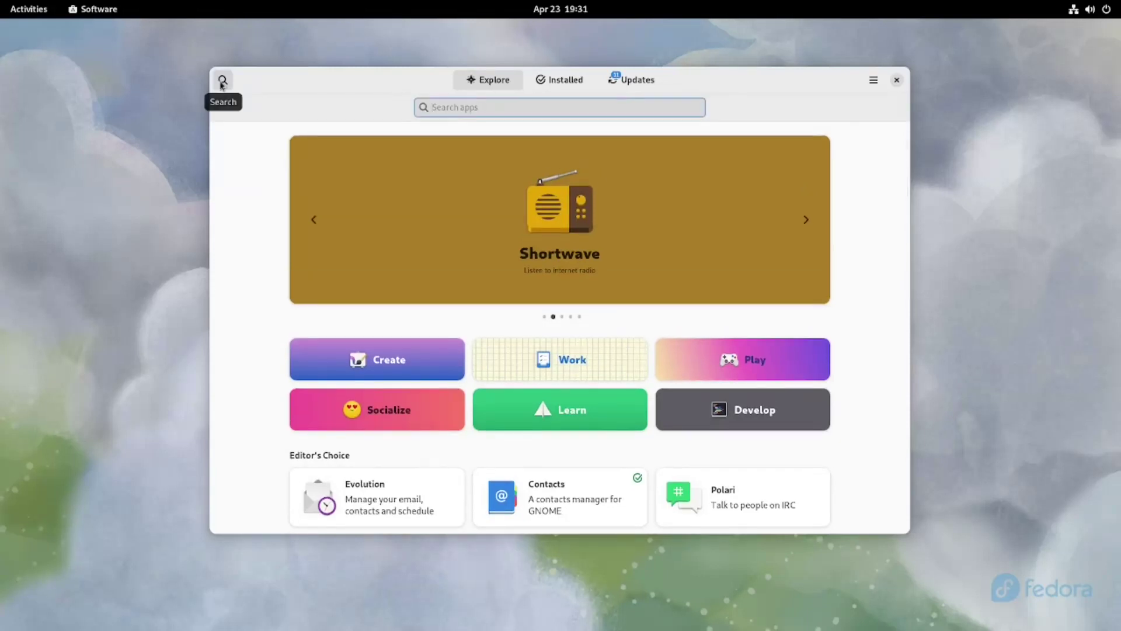
Step: Search GNOME Software for 'extension' and open the Extension Manager result
{"action": "type", "text": "extension"}
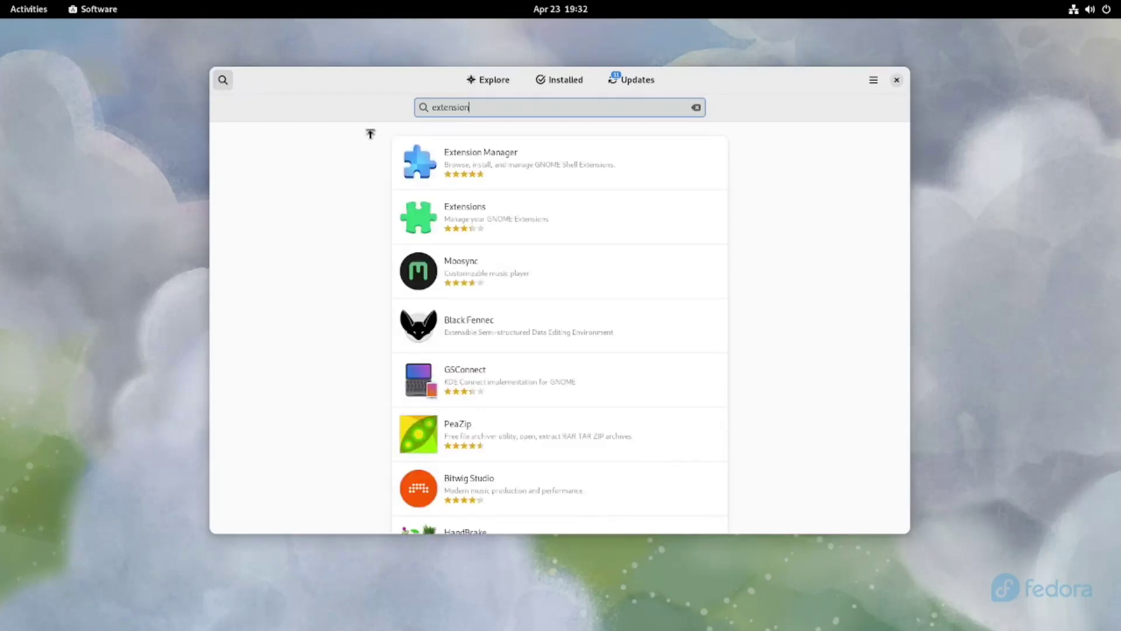
{"action": "left_click", "coordinate": [498, 153]}
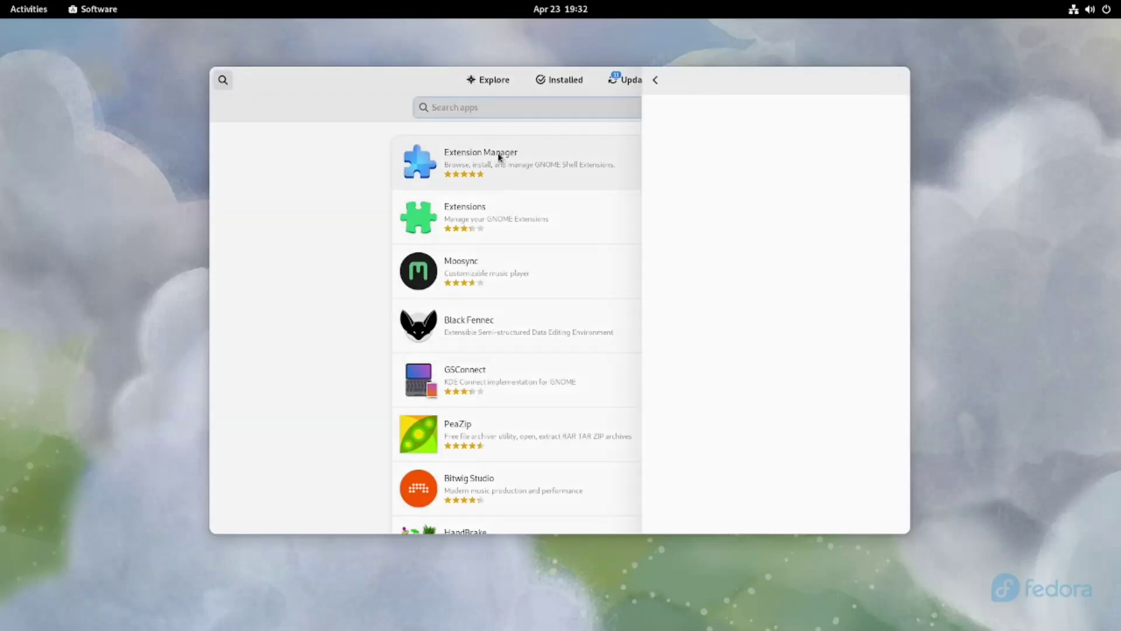